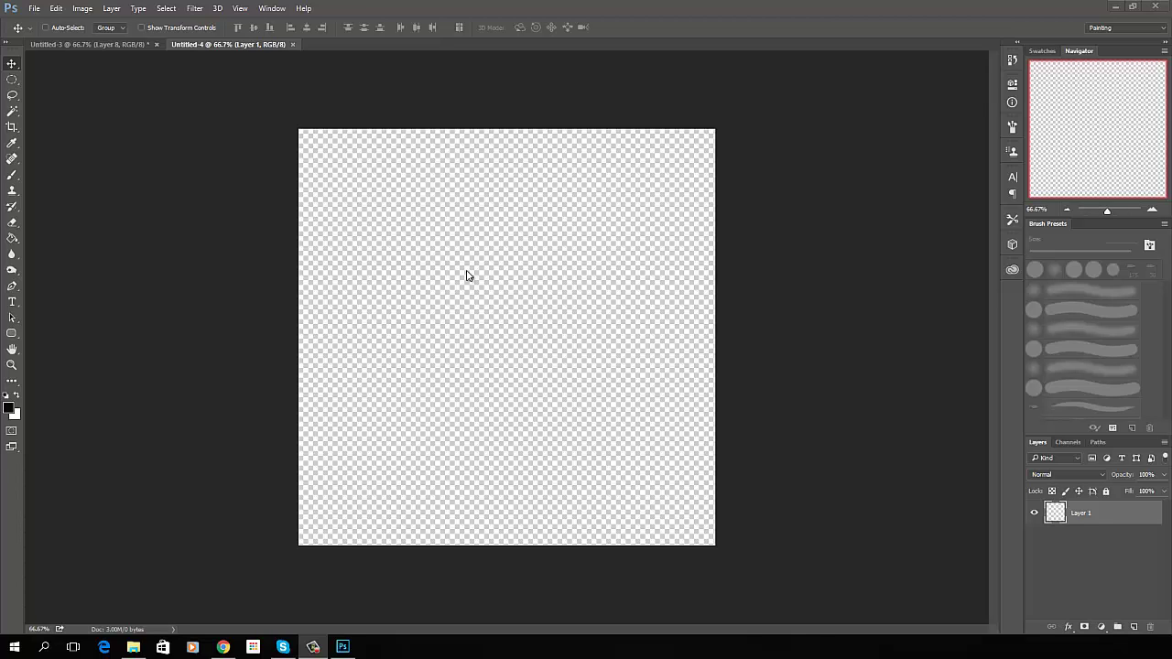
# - Fill Layer 1 with the dark slate blue-grey #38464c using the Paint Bucket
pyautogui.click(14, 414)
pyautogui.click(12, 411)
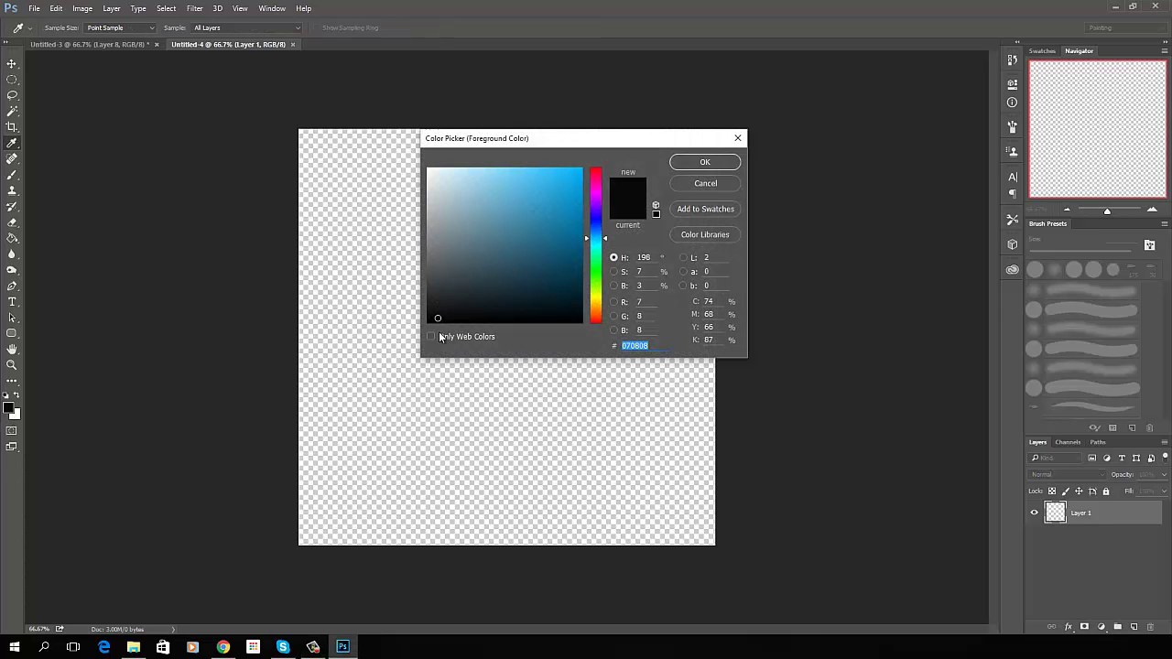
pyautogui.click(476, 277)
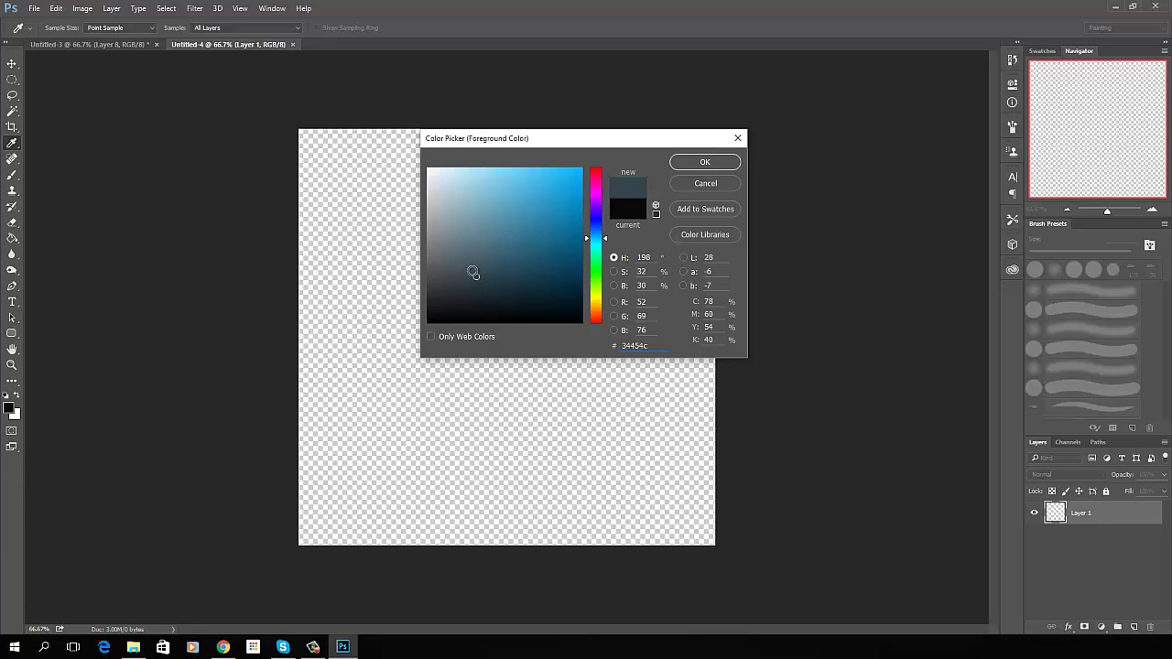
pyautogui.moveTo(474, 275); pyautogui.dragTo(469, 274)
pyautogui.click(704, 163)
pyautogui.press('g')
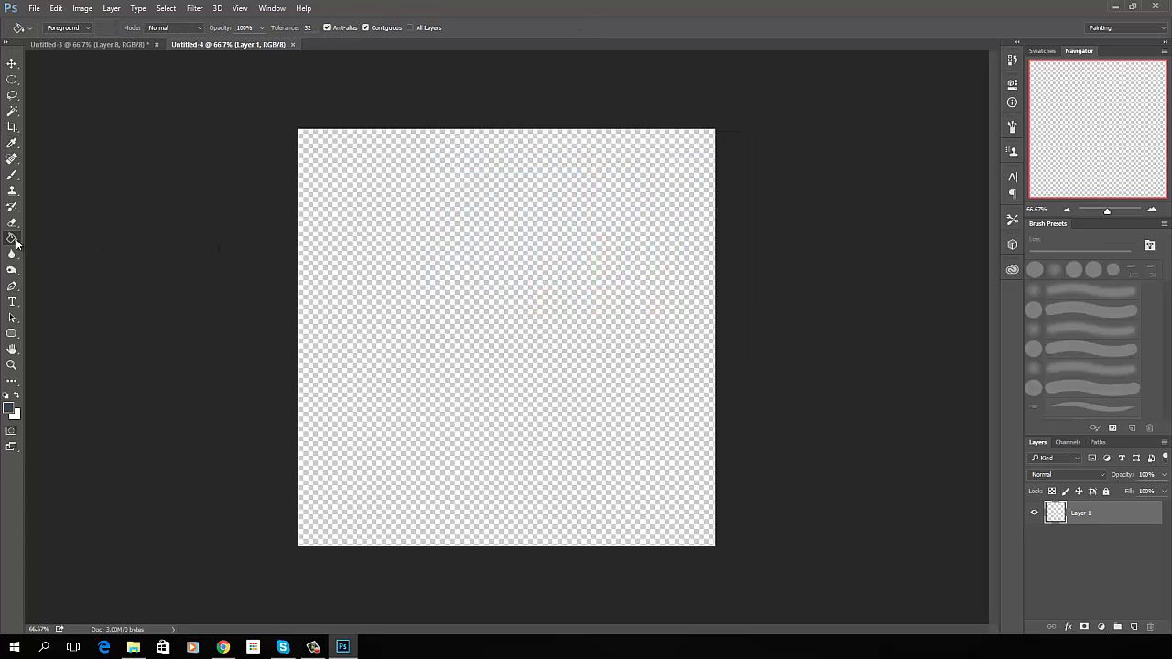
pyautogui.click(489, 383)
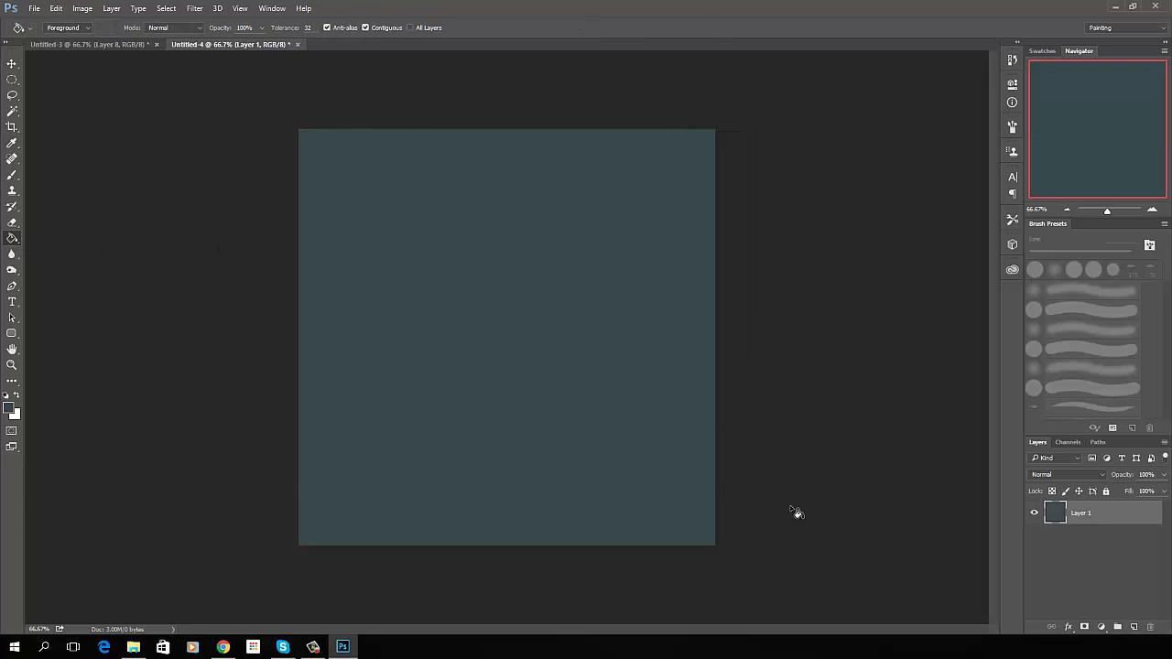
# - Add two new empty layers and rename them 'dark' and 'light'
pyautogui.click(1133, 628)
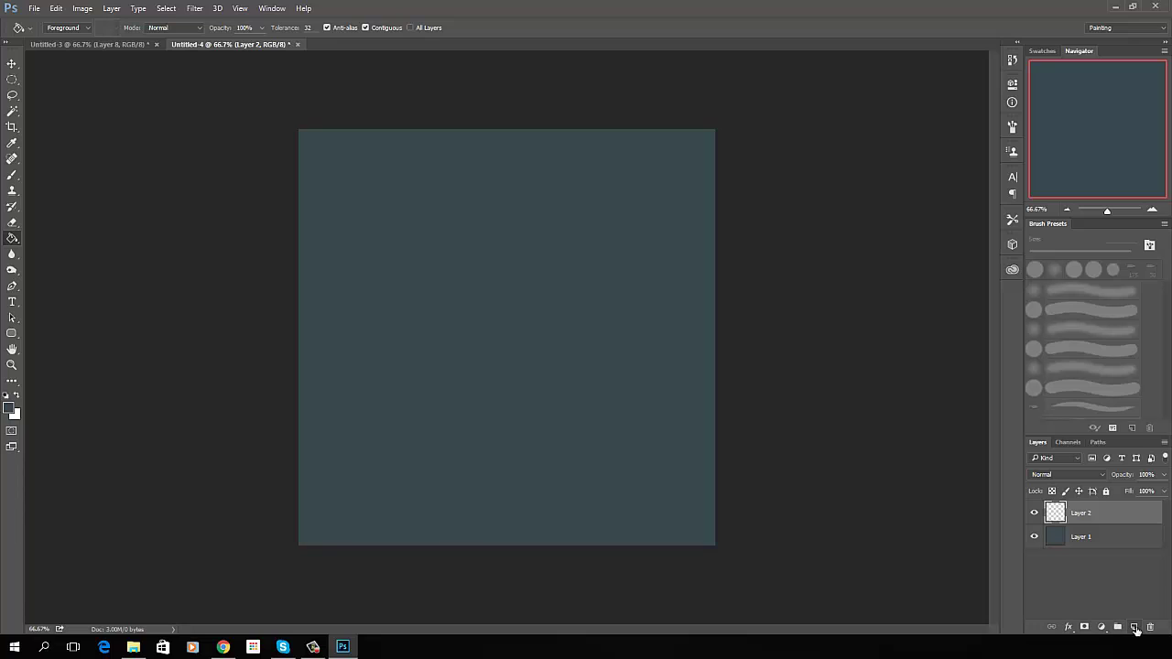
pyautogui.click(1133, 627)
pyautogui.click(1082, 540)
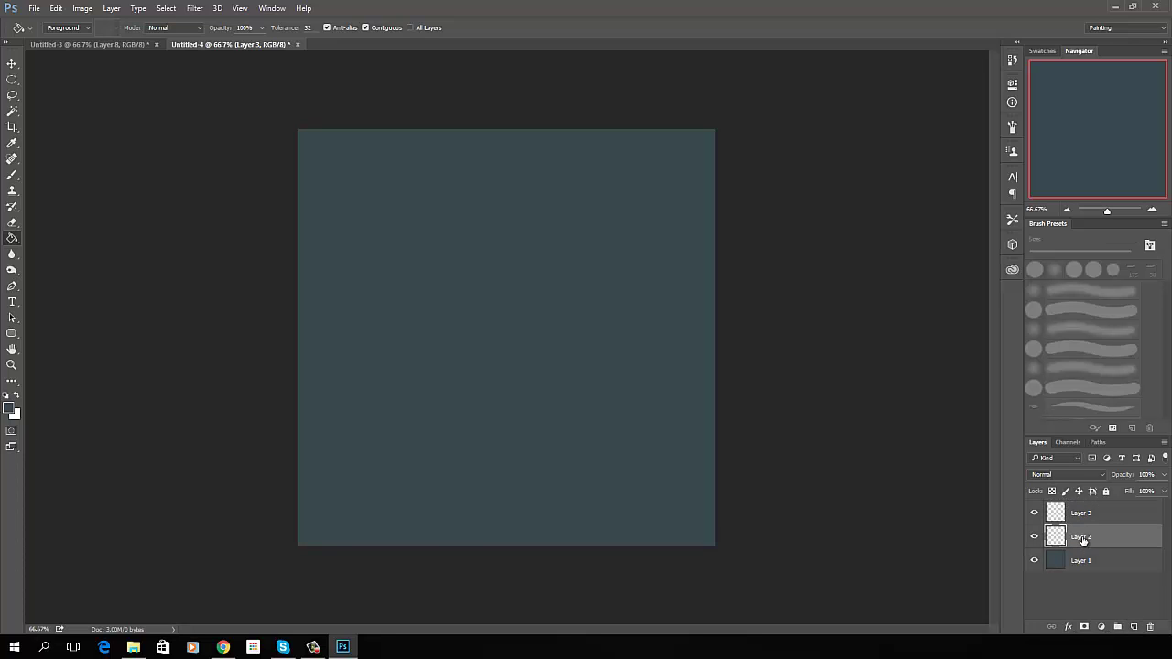
pyautogui.doubleClick(1081, 536)
pyautogui.write('dark')
pyautogui.click(1083, 514)
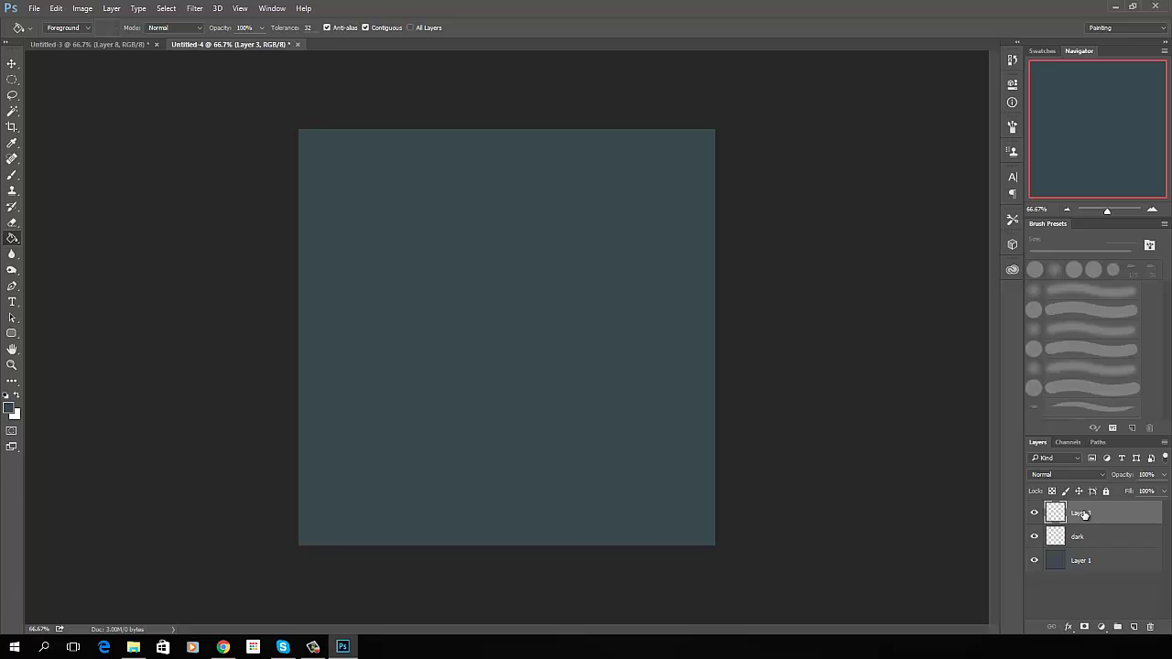
pyautogui.doubleClick(1082, 514)
pyautogui.write('light')
pyautogui.press('Return')
# - Set the dark layer's blend mode to Multiply and the light layer's to Screen
pyautogui.click(1087, 536)
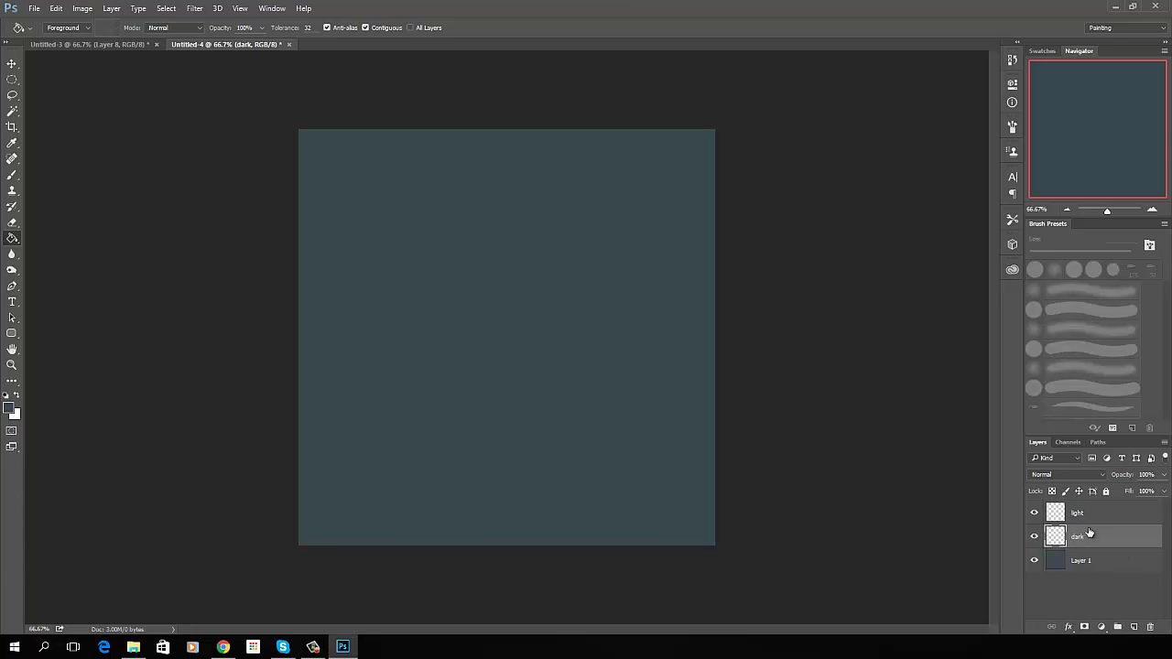
pyautogui.click(1100, 472)
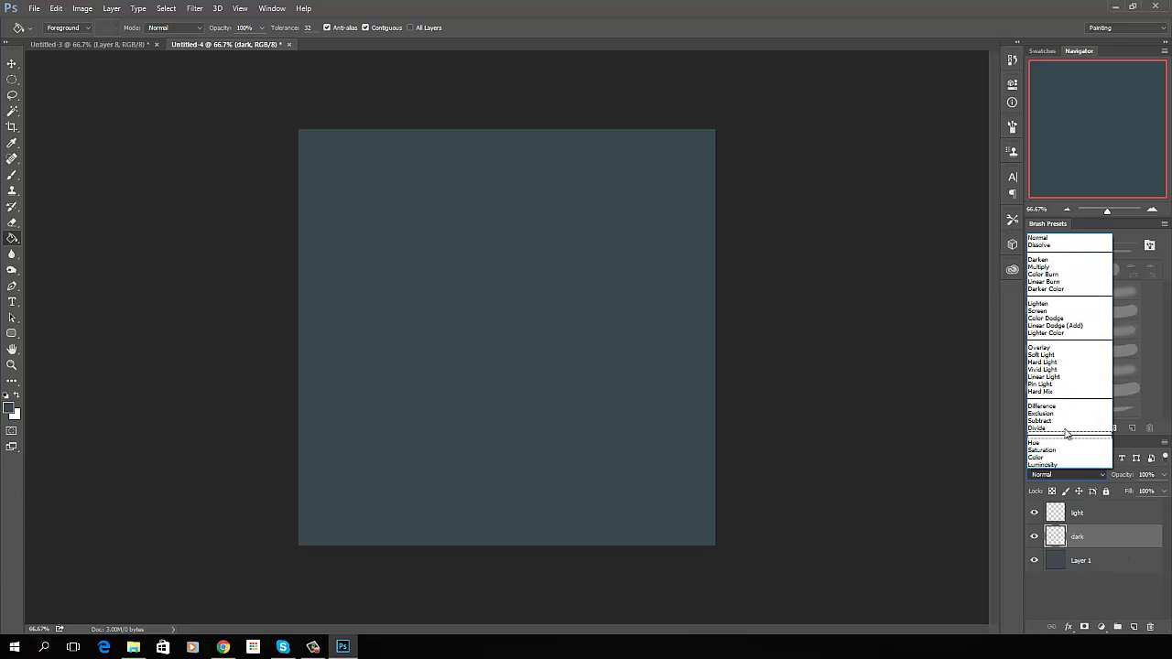
pyautogui.click(1049, 267)
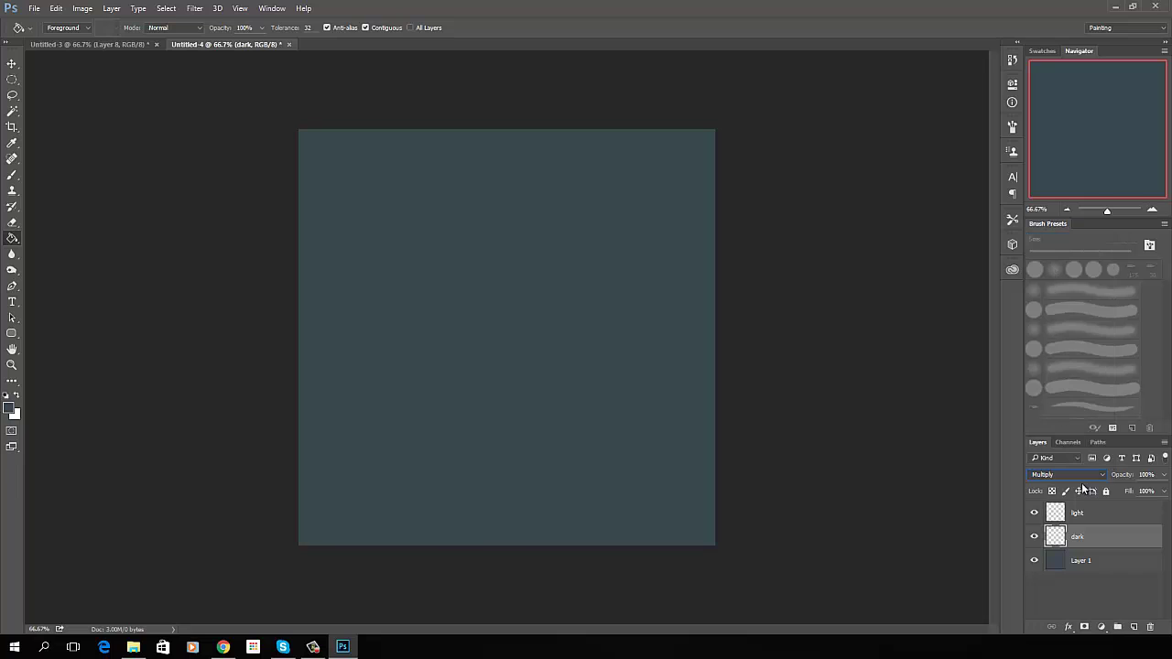
pyautogui.click(1086, 514)
pyautogui.click(1096, 475)
pyautogui.click(1061, 312)
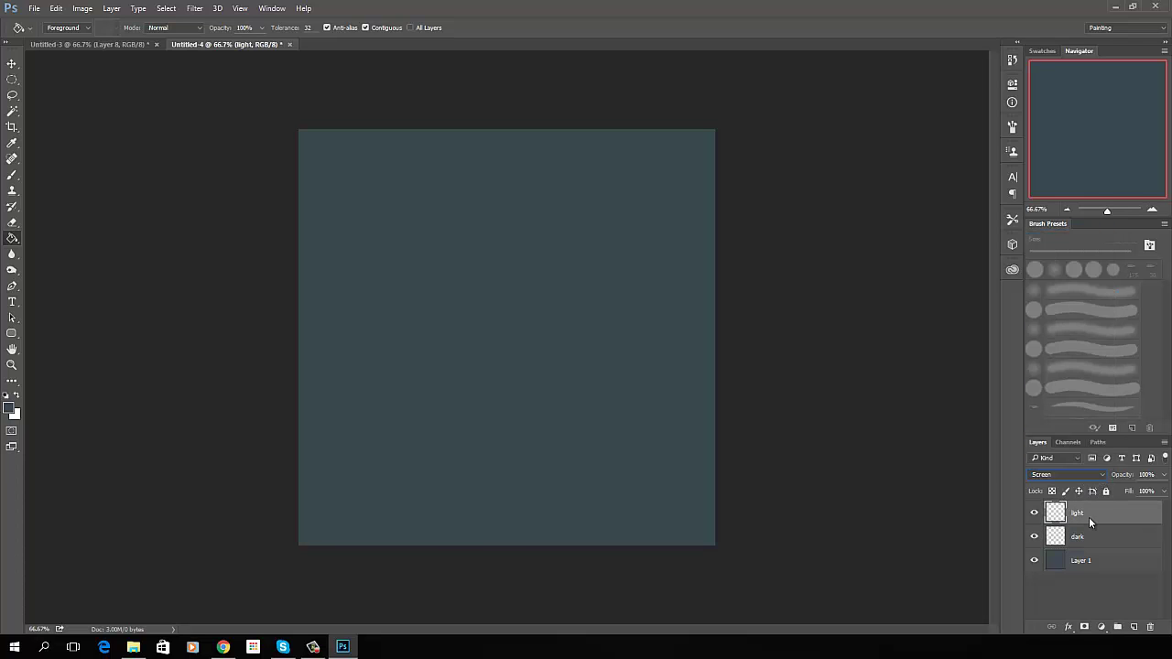
# - Make the foreground a light blue by raising brightness, then select the dark layer
pyautogui.click(9, 412)
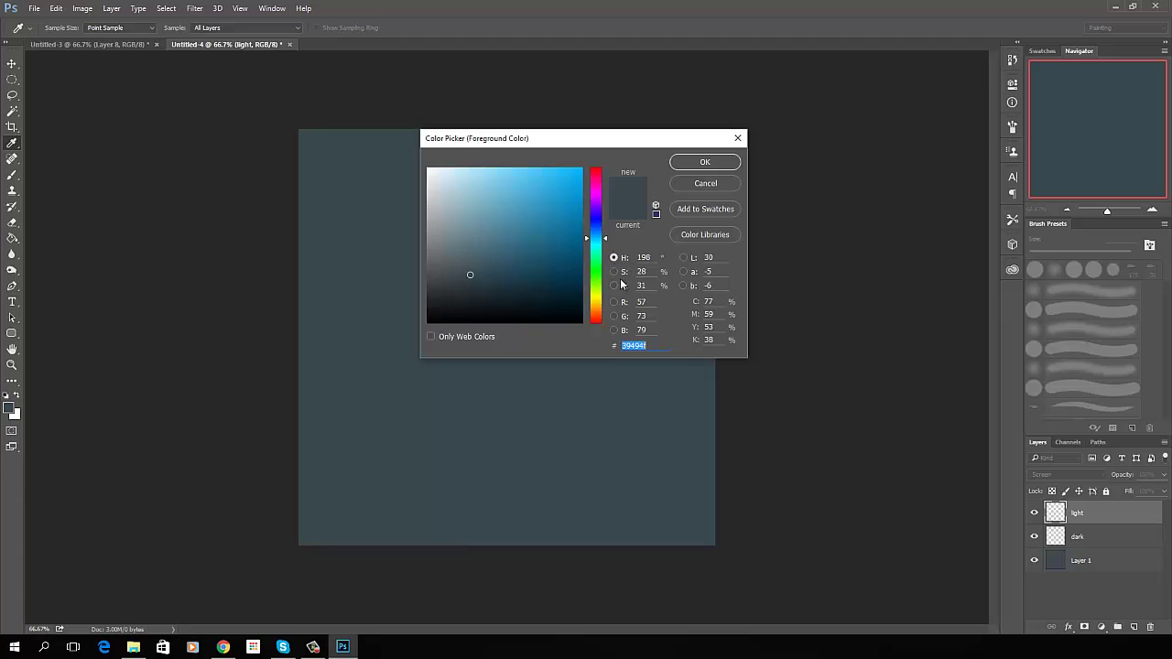
pyautogui.click(613, 291)
pyautogui.click(613, 286)
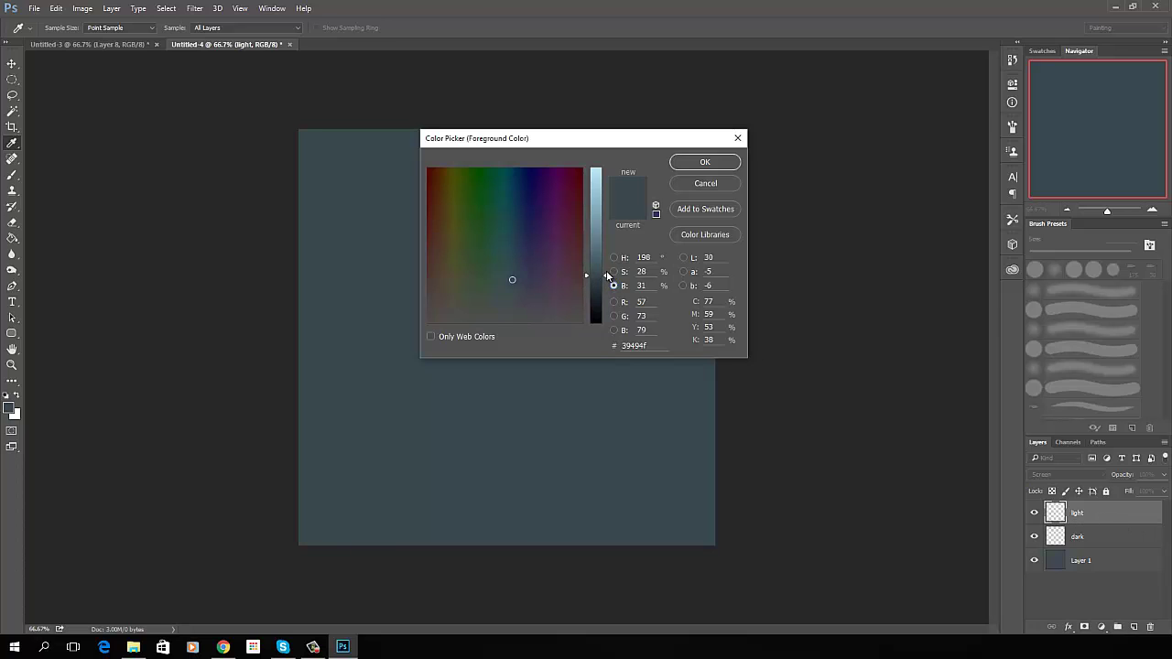
pyautogui.moveTo(607, 274); pyautogui.dragTo(604, 196)
pyautogui.click(705, 162)
pyautogui.press('g')
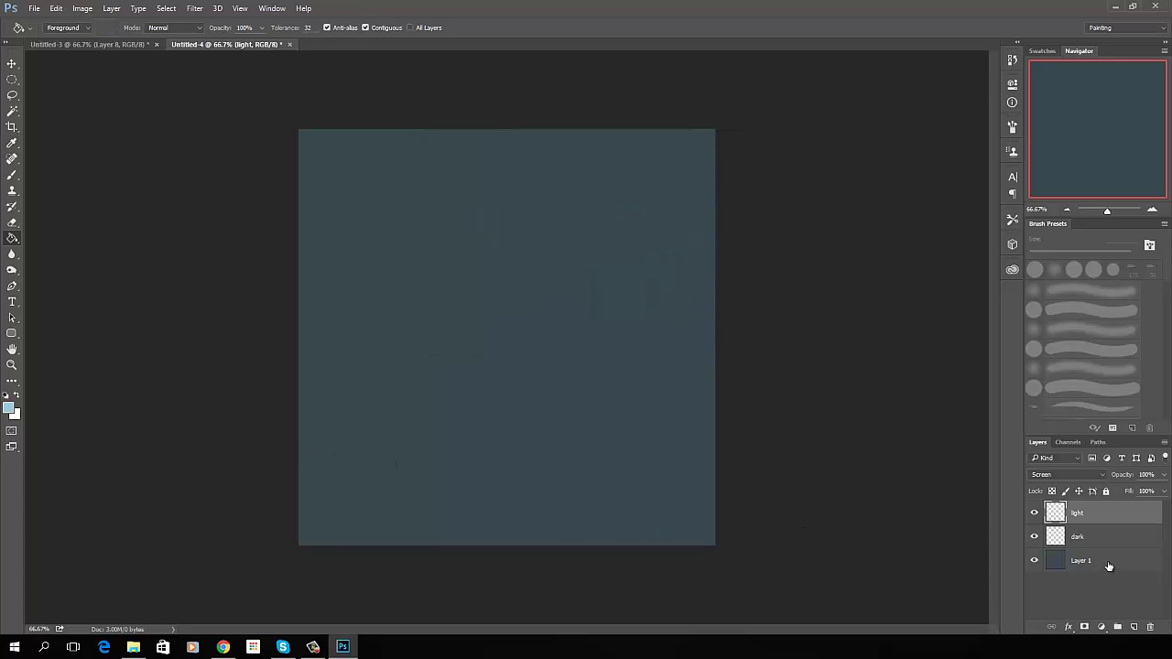
pyautogui.click(1082, 540)
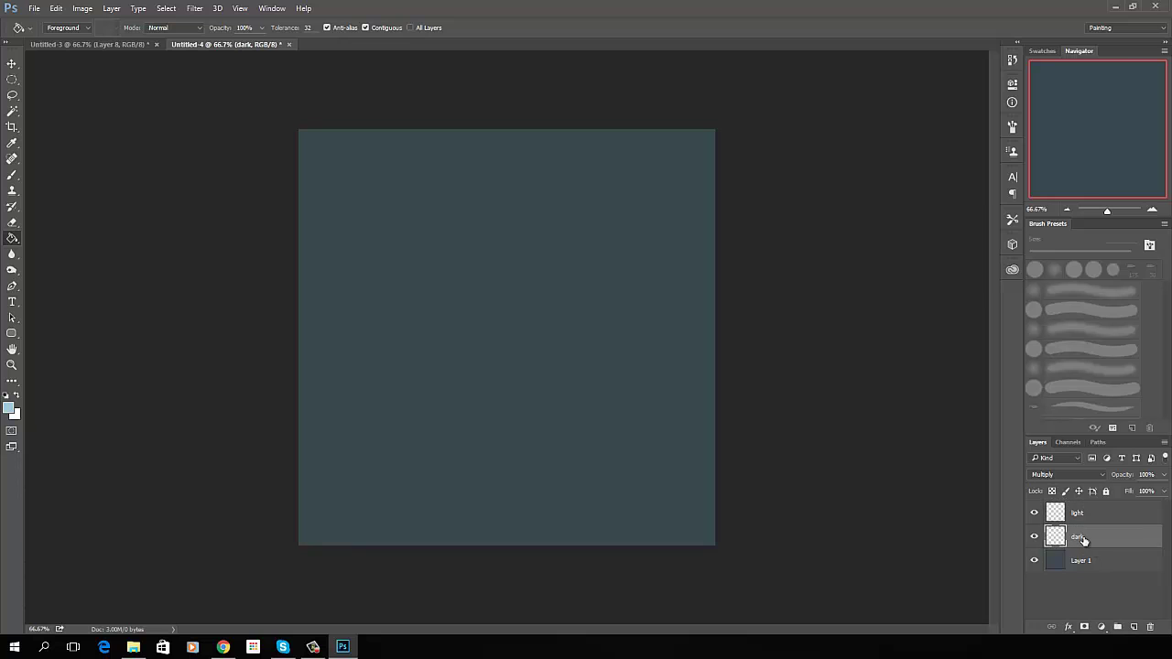
# - Set the foreground to near-black blue-grey #192023 and the background to pale blue a0ccde
pyautogui.click(14, 412)
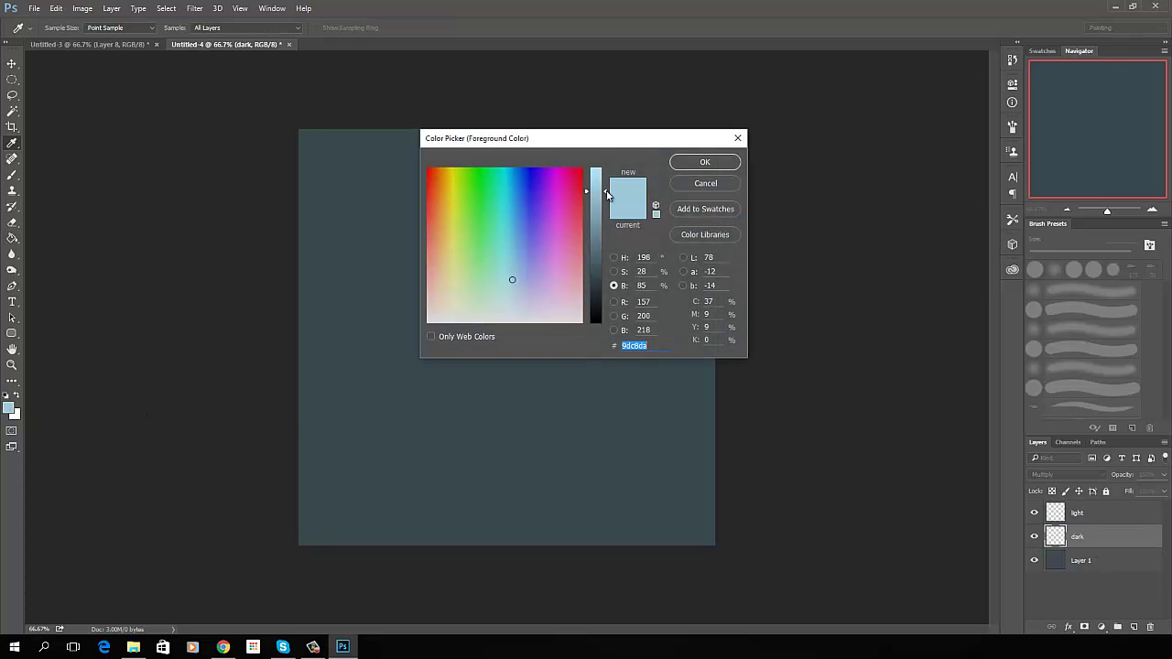
pyautogui.moveTo(607, 194); pyautogui.dragTo(603, 303)
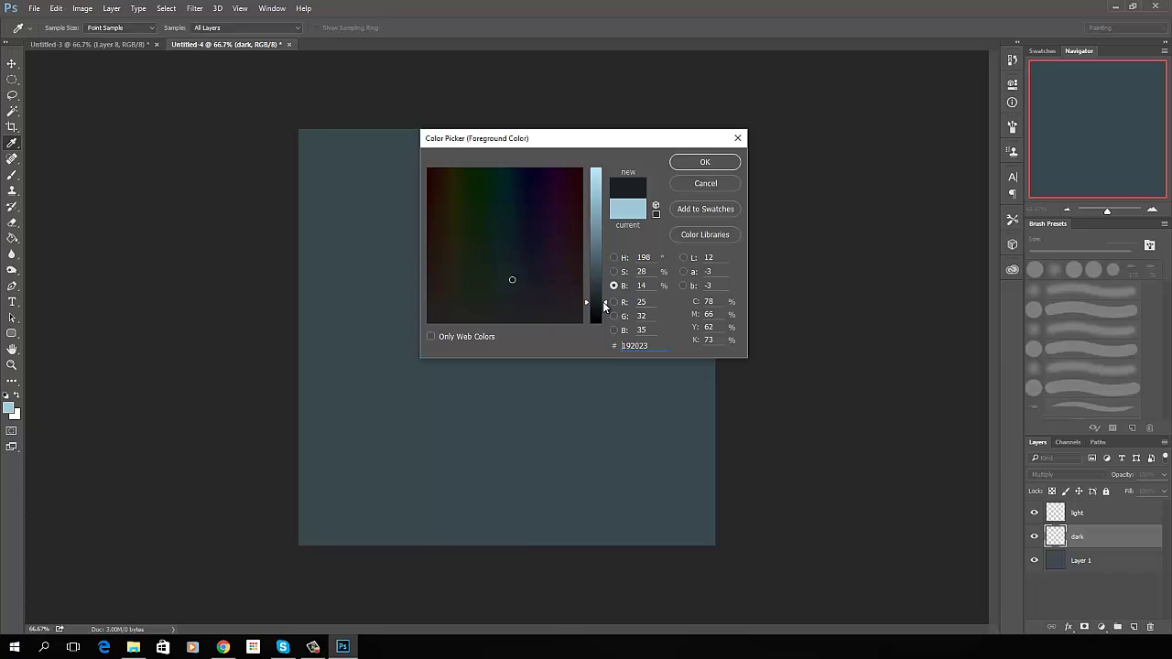
pyautogui.click(701, 162)
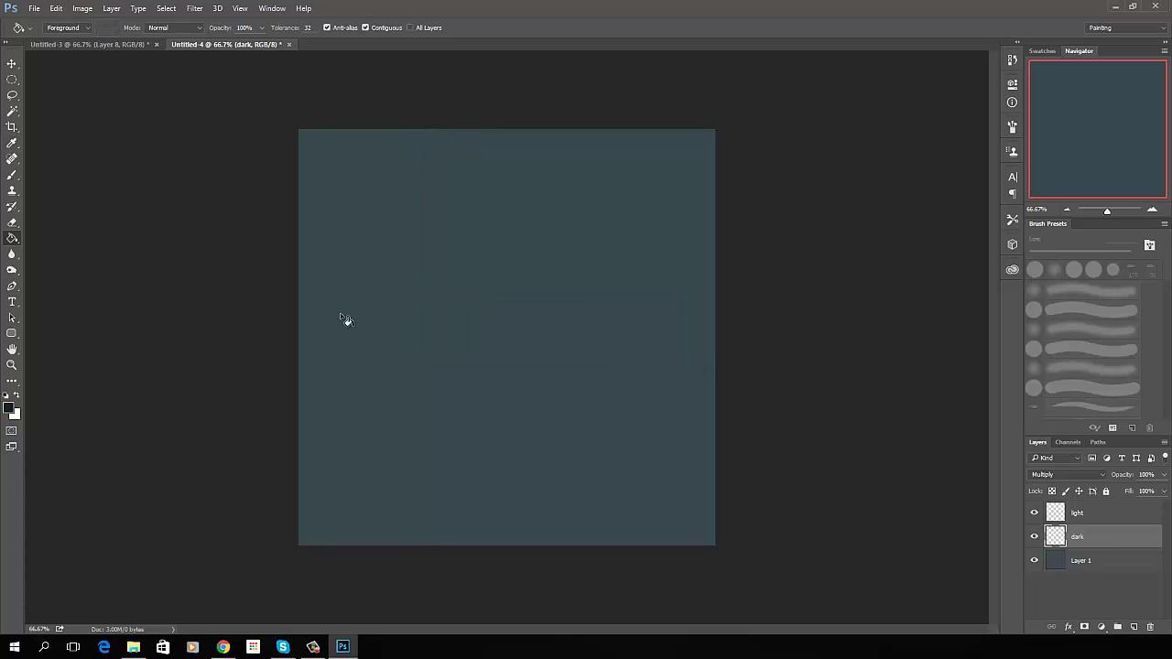
pyautogui.click(15, 415)
pyautogui.click(9, 408)
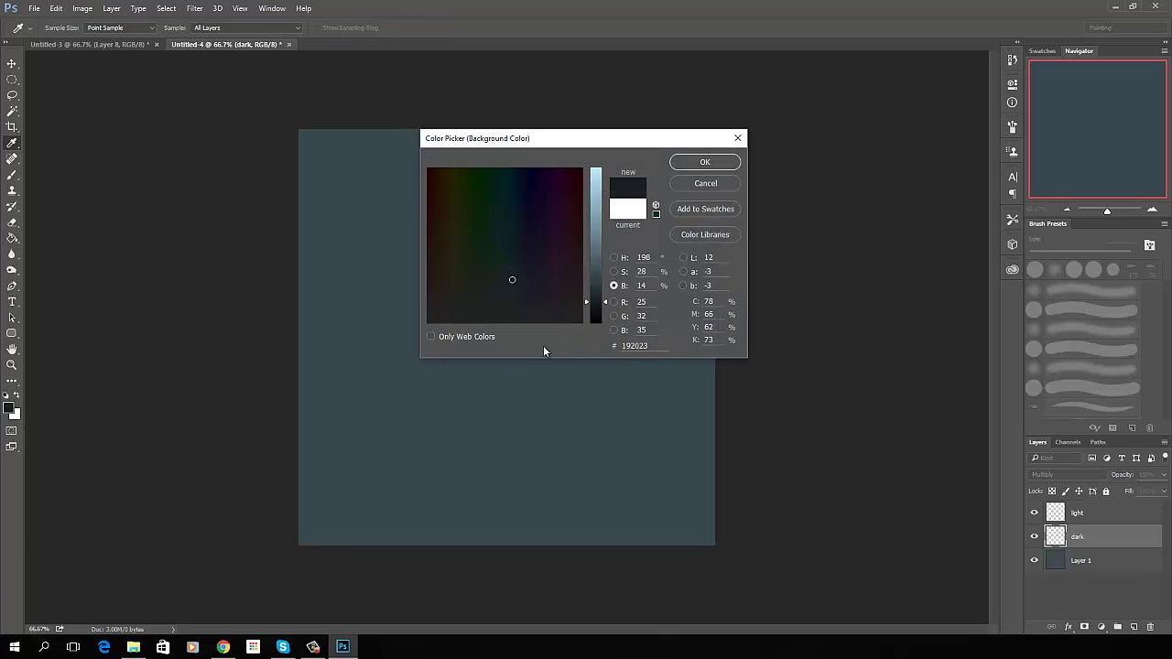
pyautogui.click(604, 301)
pyautogui.moveTo(606, 298); pyautogui.dragTo(609, 189)
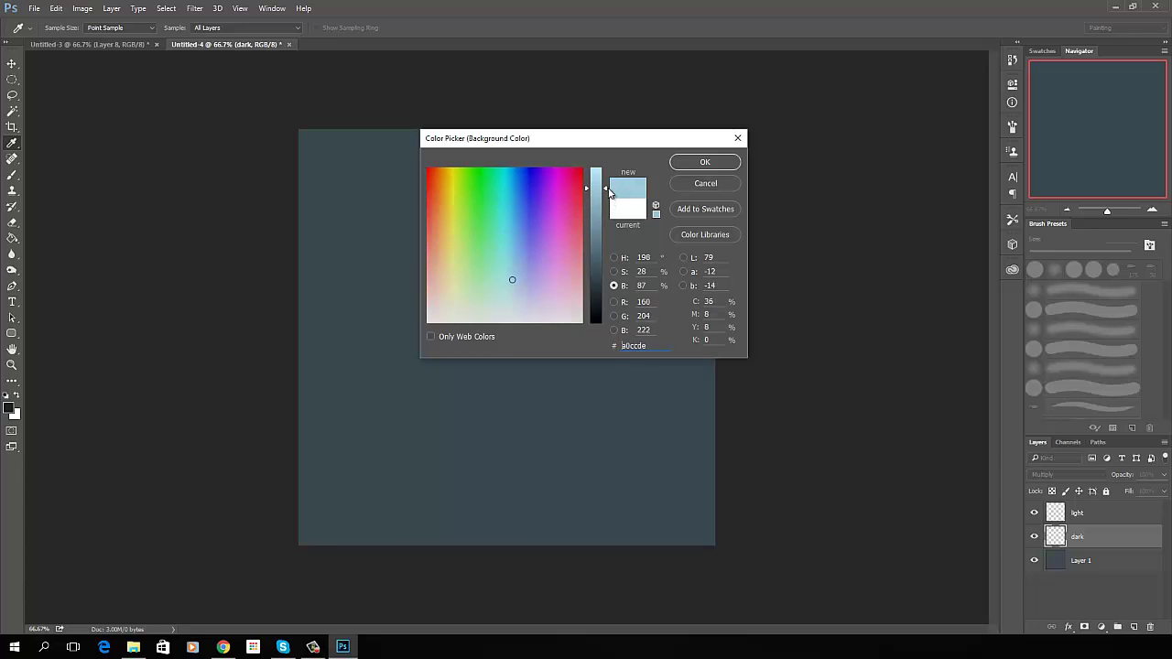
pyautogui.click(711, 165)
pyautogui.press('g')
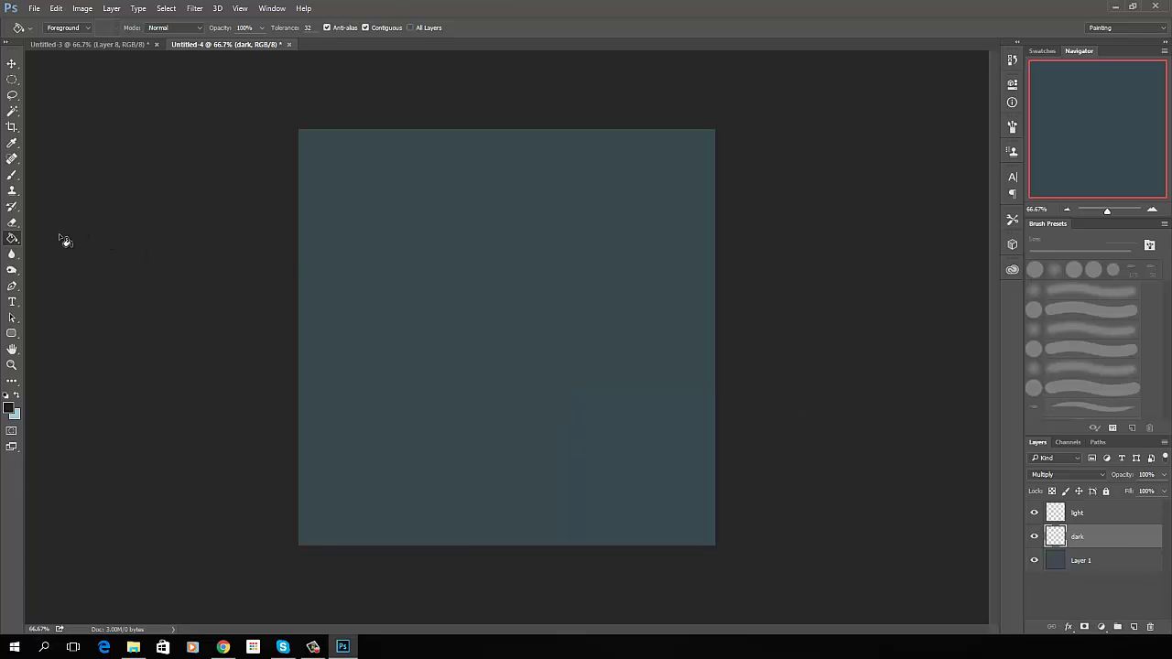
# - Choose a soft round brush with 46% spacing, Wet Edges on and 46 px size
pyautogui.click(12, 174)
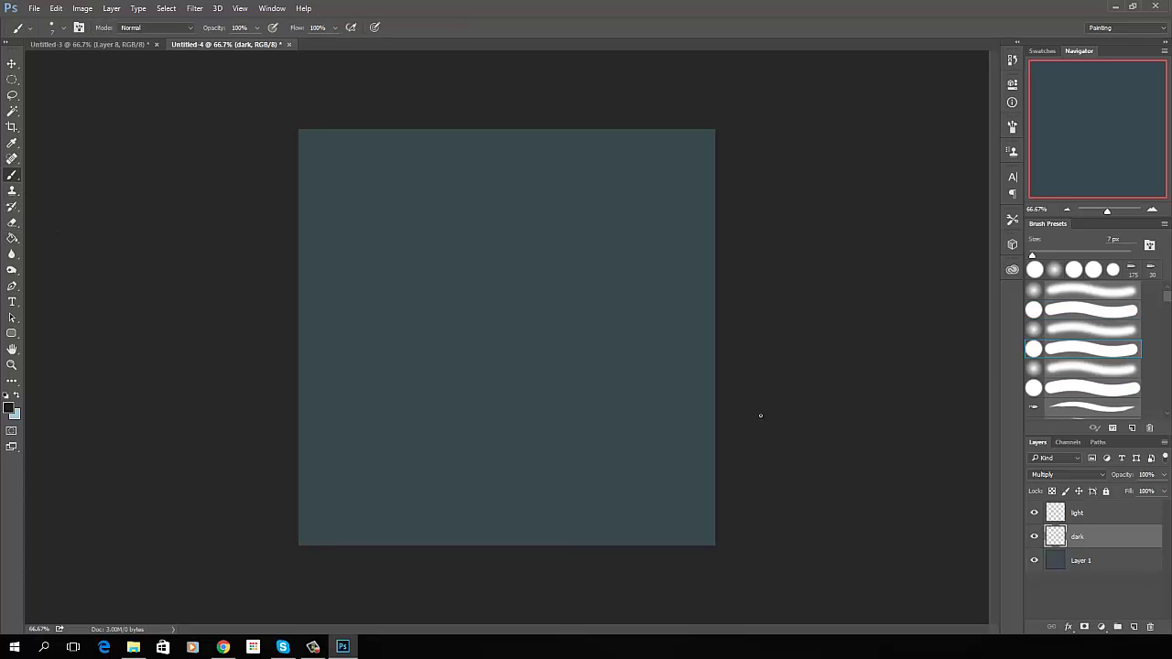
pyautogui.click(1078, 292)
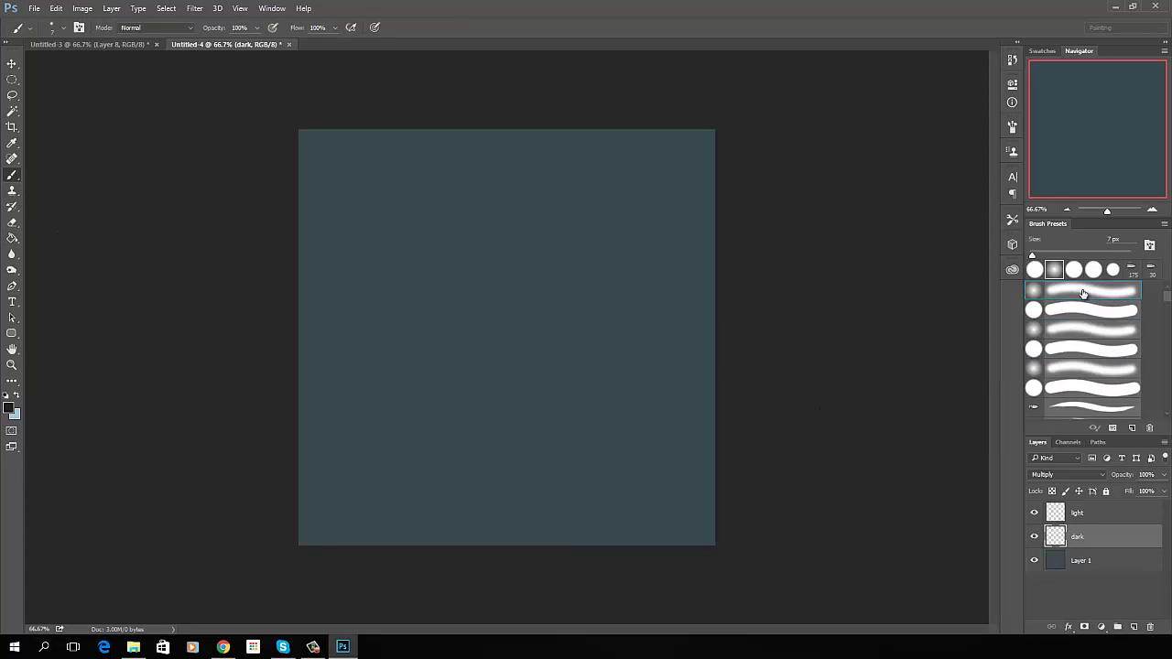
pyautogui.click(1012, 129)
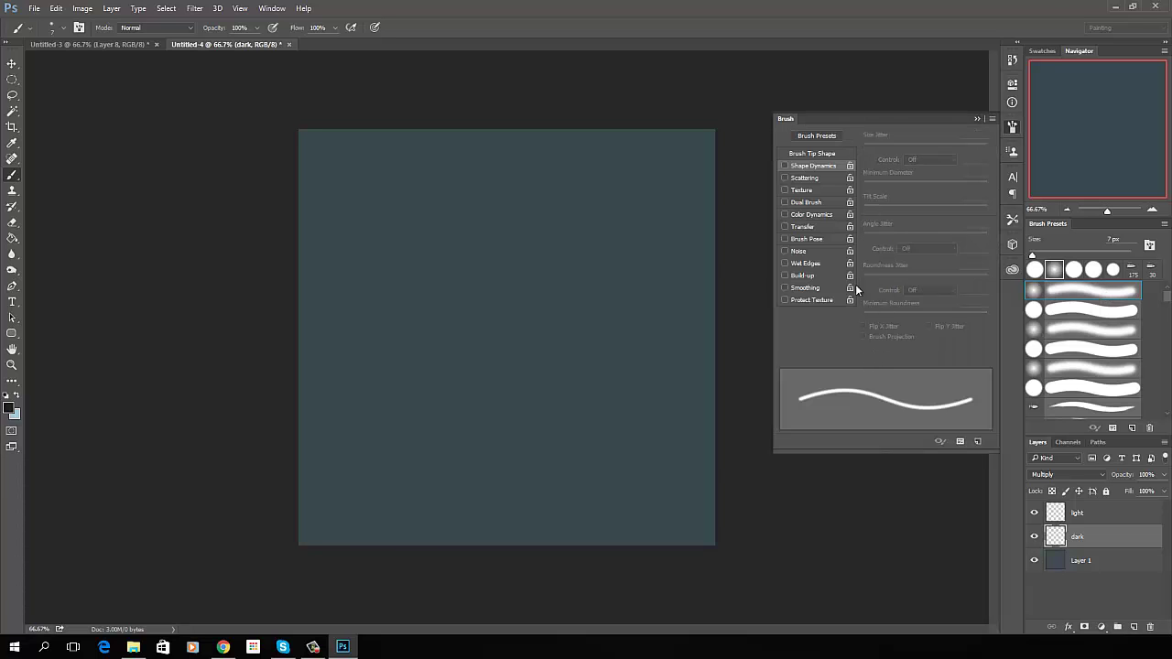
pyautogui.click(812, 154)
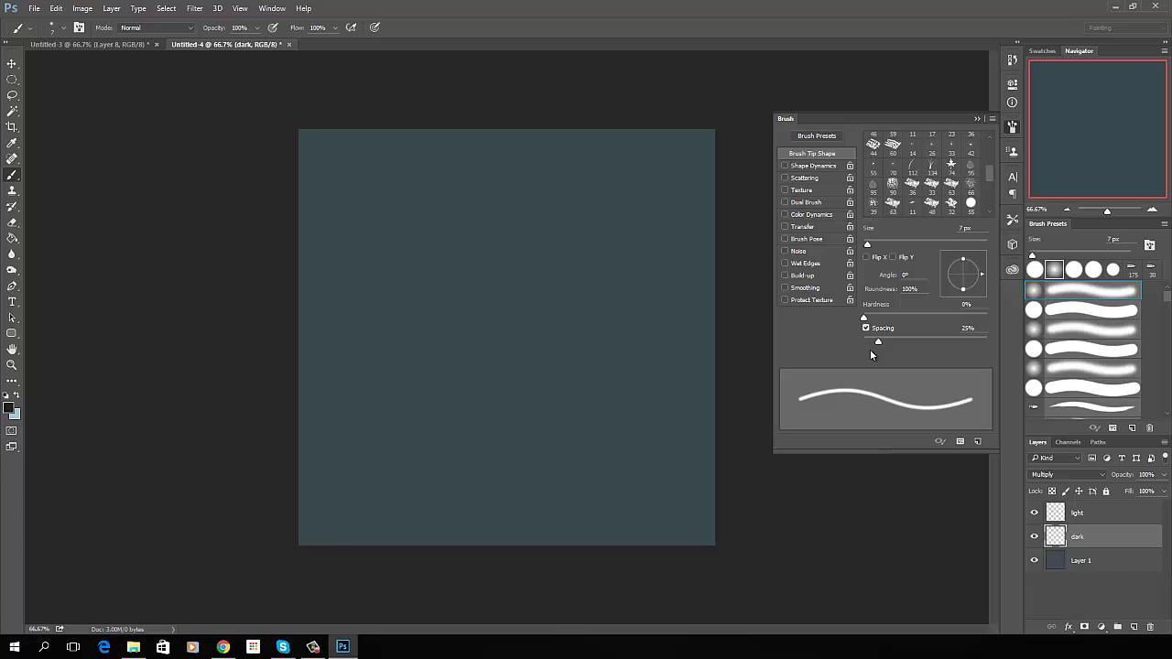
pyautogui.moveTo(878, 341); pyautogui.dragTo(882, 341)
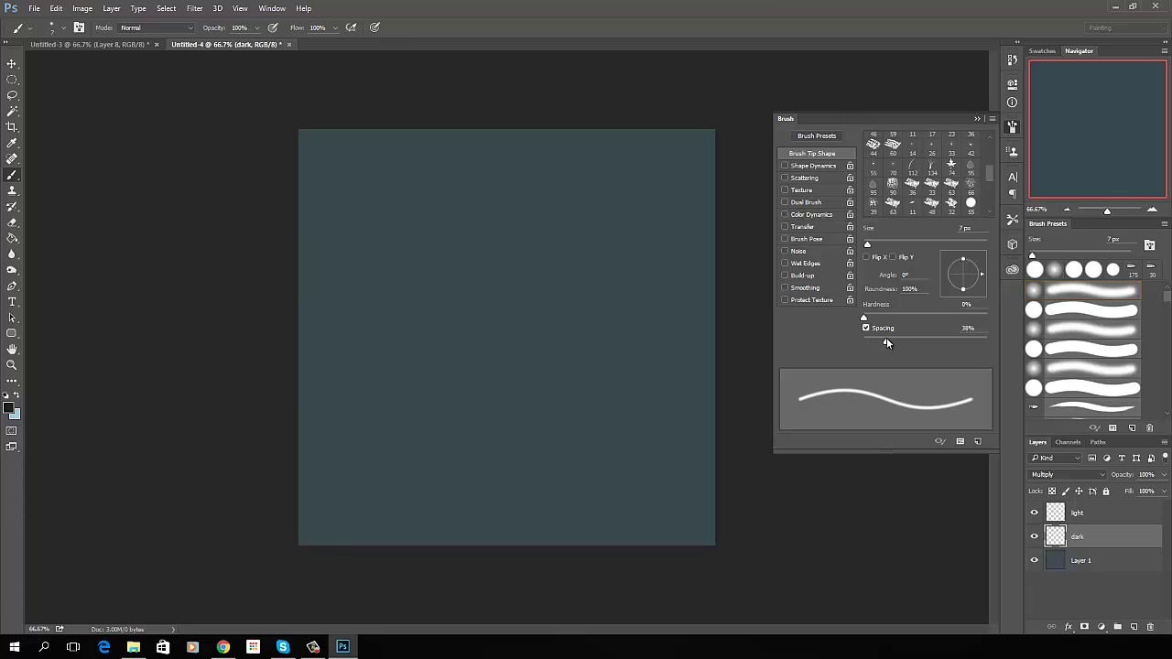
pyautogui.moveTo(886, 343); pyautogui.dragTo(874, 317)
pyautogui.click(787, 264)
pyautogui.moveTo(868, 245); pyautogui.dragTo(890, 247)
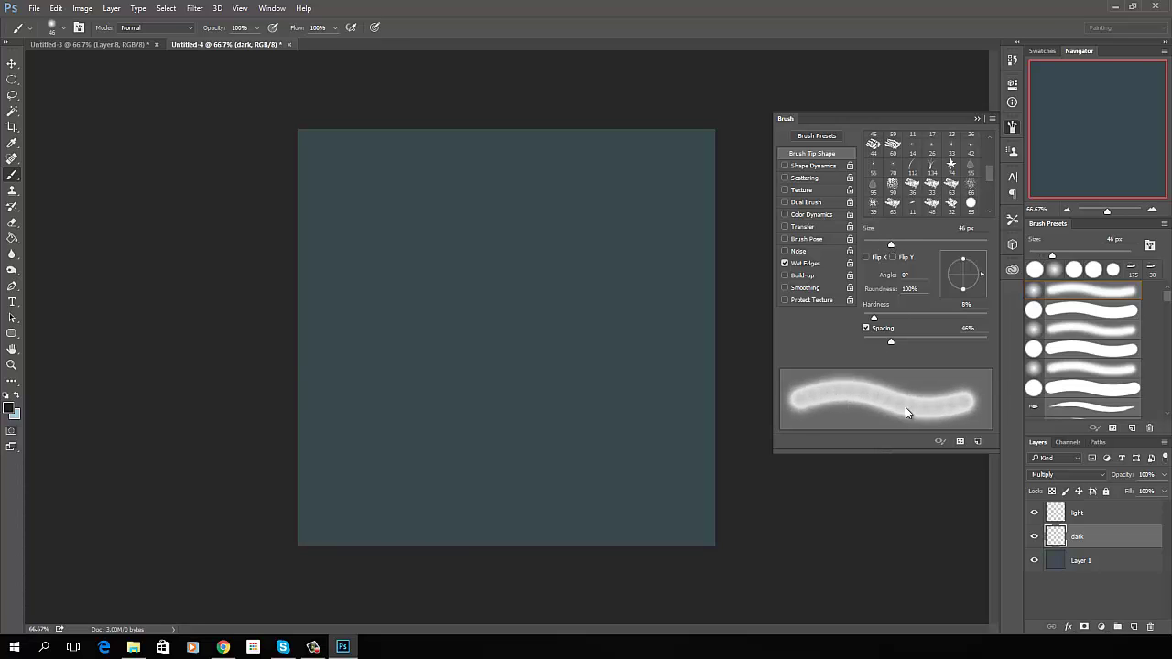
pyautogui.click(977, 119)
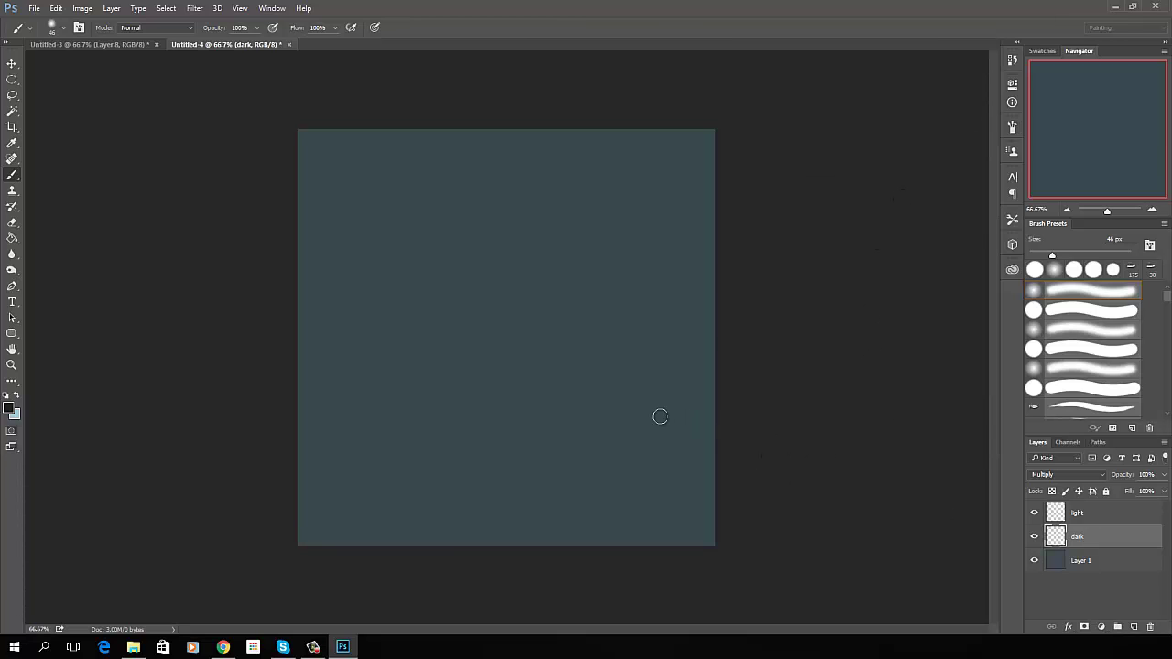
# - Set the brush to 200 px at low opacity and dab dark blotches across the top
pyautogui.press(']')
pyautogui.press(']')
pyautogui.press(']')
pyautogui.press(']')
pyautogui.press(']')
pyautogui.press(']')
pyautogui.press(']')
pyautogui.press(']')
pyautogui.press(']')
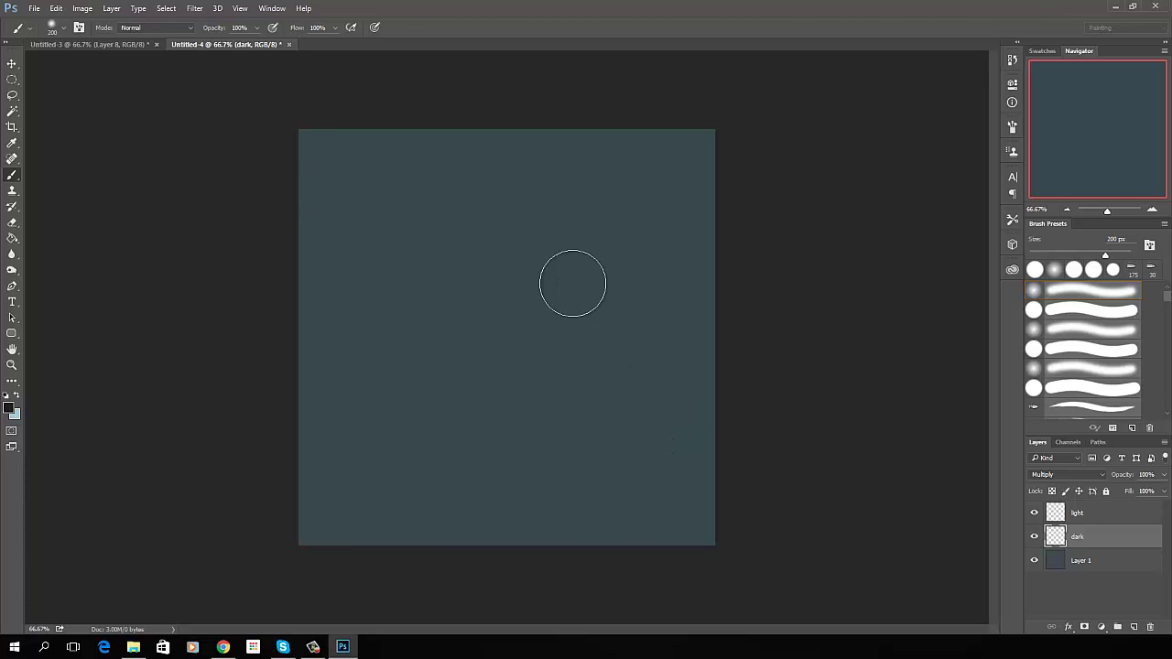
pyautogui.click(256, 27)
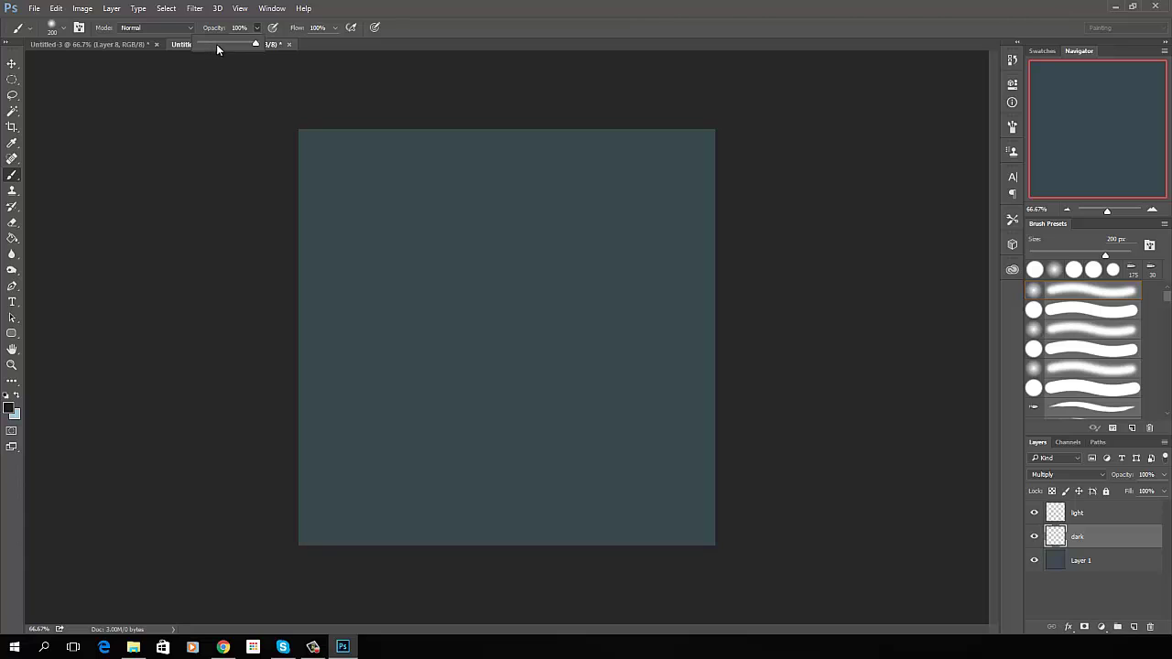
pyautogui.click(217, 44)
pyautogui.click(352, 196)
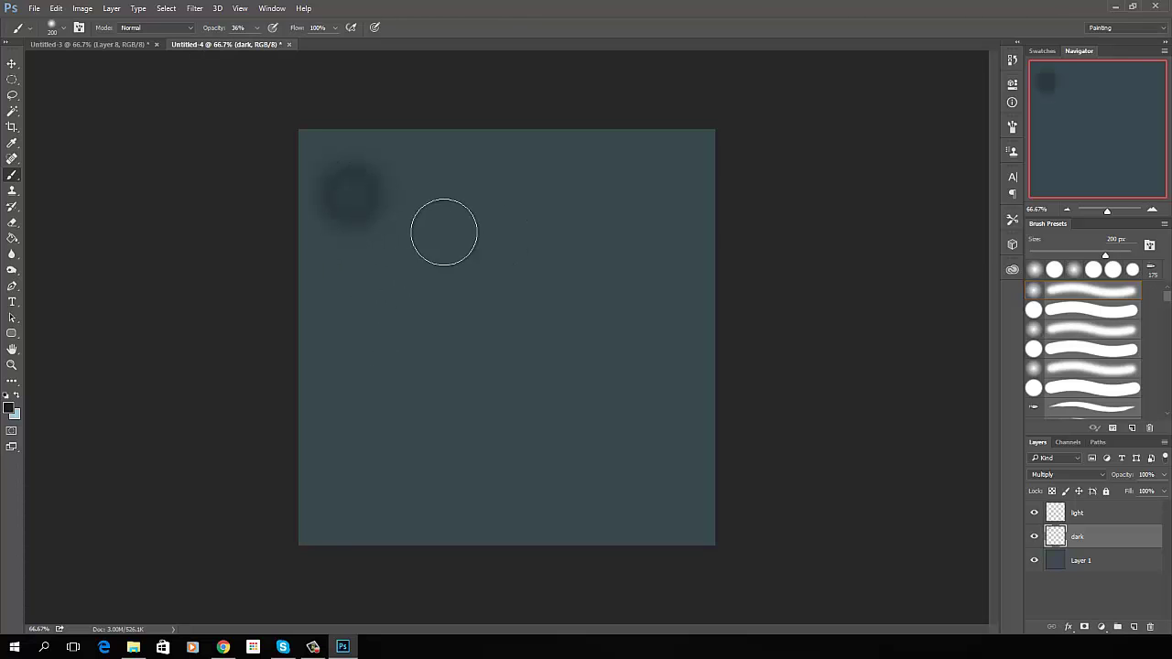
pyautogui.click(419, 216)
pyautogui.click(503, 248)
pyautogui.click(500, 238)
# - Build up dark dabs toward the upper right and a dark trail through the middle
pyautogui.click(527, 204)
pyautogui.click(588, 250)
pyautogui.click(623, 199)
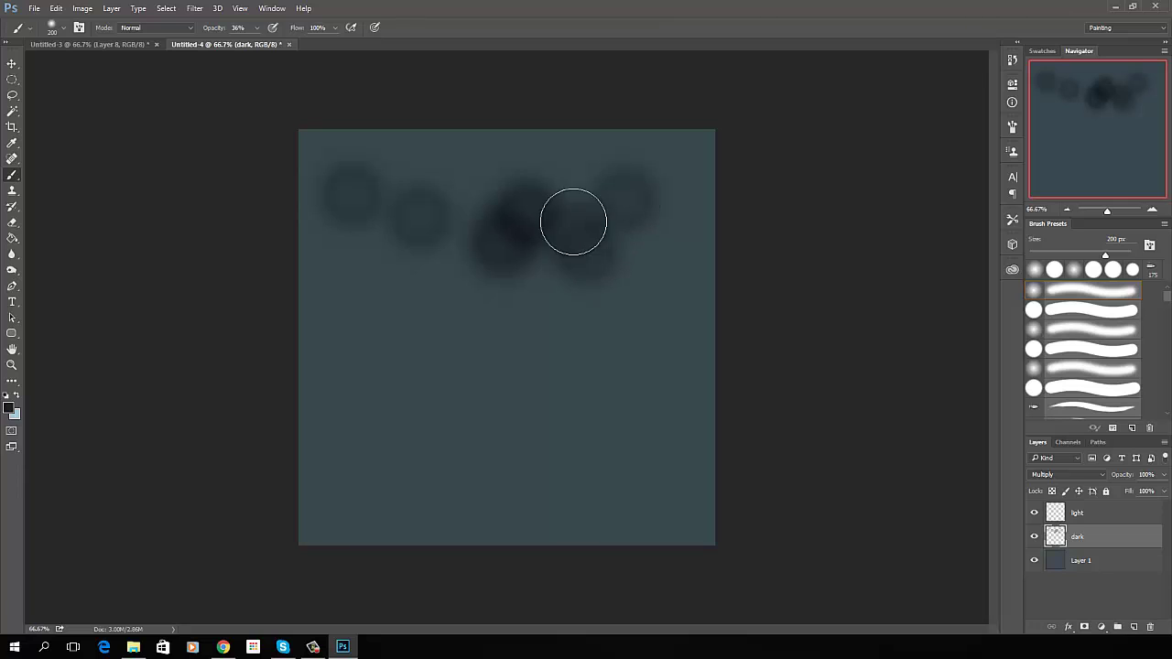
pyautogui.click(570, 214)
pyautogui.click(577, 183)
pyautogui.click(628, 178)
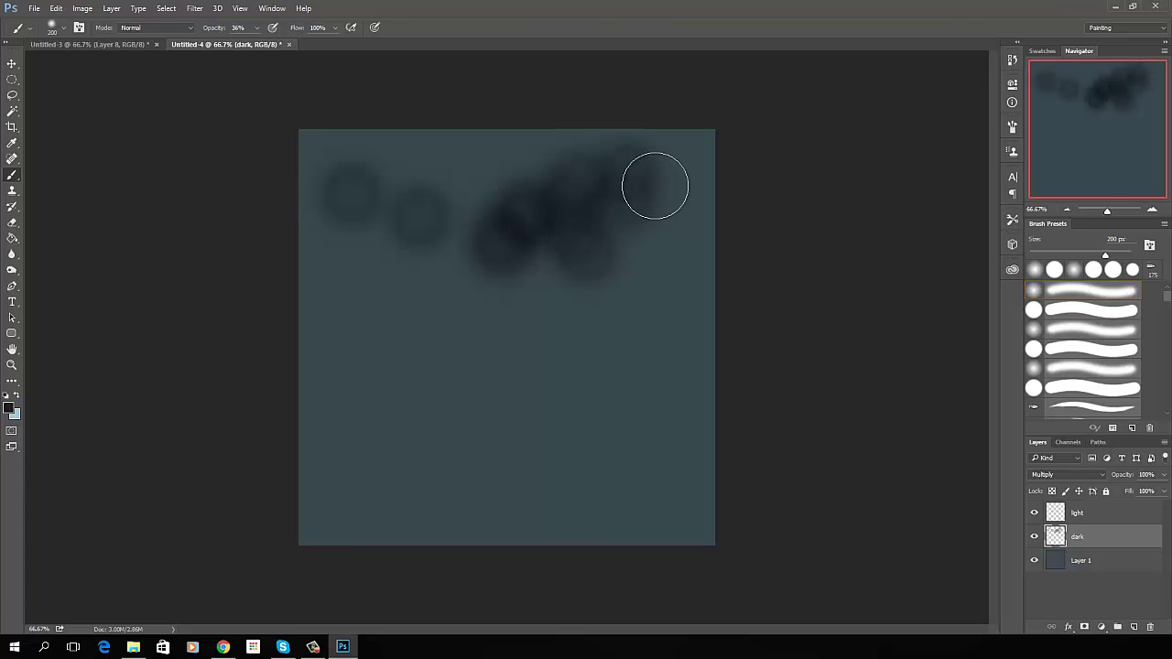
pyautogui.click(614, 271)
pyautogui.click(549, 346)
pyautogui.moveTo(470, 381)
pyautogui.mouseDown()
pyautogui.moveTo(475, 327)
pyautogui.moveTo(514, 294)
pyautogui.moveTo(496, 262)
pyautogui.moveTo(446, 249)
pyautogui.moveTo(451, 286)
pyautogui.moveTo(404, 319)
pyautogui.moveTo(422, 381)
pyautogui.moveTo(412, 385)
pyautogui.moveTo(443, 406)
pyautogui.moveTo(429, 379)
pyautogui.moveTo(457, 412)
pyautogui.moveTo(458, 374)
pyautogui.moveTo(506, 419)
pyautogui.moveTo(552, 371)
pyautogui.moveTo(516, 400)
pyautogui.moveTo(560, 337)
pyautogui.moveTo(584, 371)
pyautogui.moveTo(552, 318)
pyautogui.moveTo(615, 396)
pyautogui.moveTo(592, 318)
pyautogui.moveTo(620, 349)
pyautogui.moveTo(568, 264)
pyautogui.moveTo(524, 311)
pyautogui.moveTo(496, 232)
pyautogui.moveTo(384, 286)
pyautogui.mouseUp()
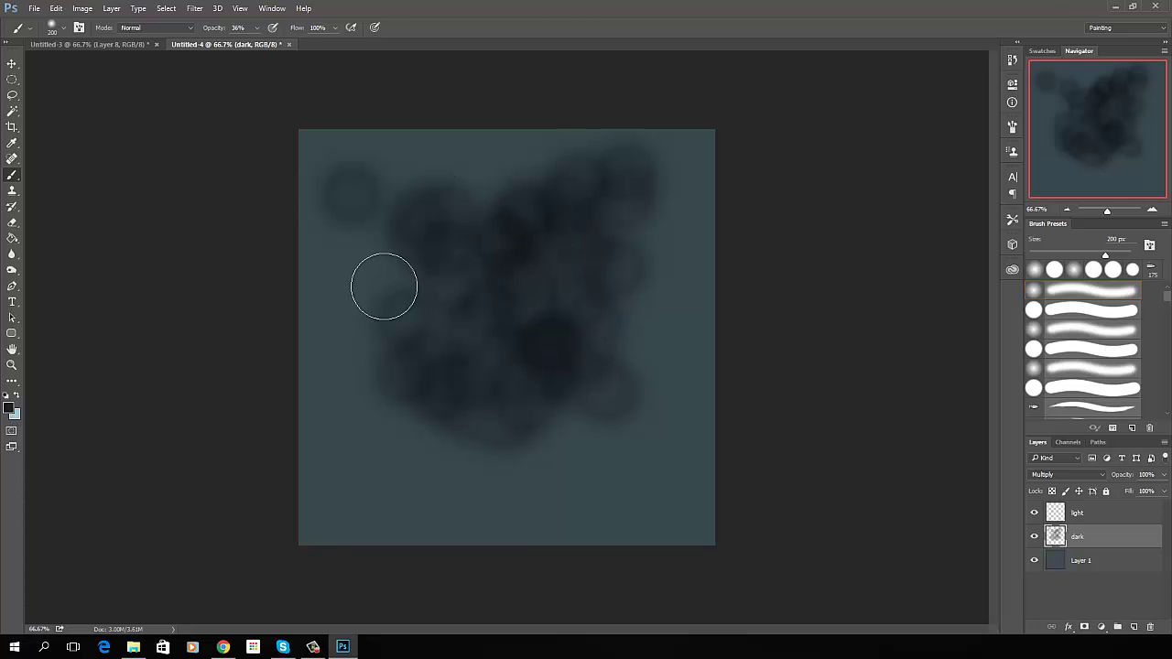
# - Reduce the brush spacing and paint further dark strokes over the blotch
pyautogui.click(1011, 126)
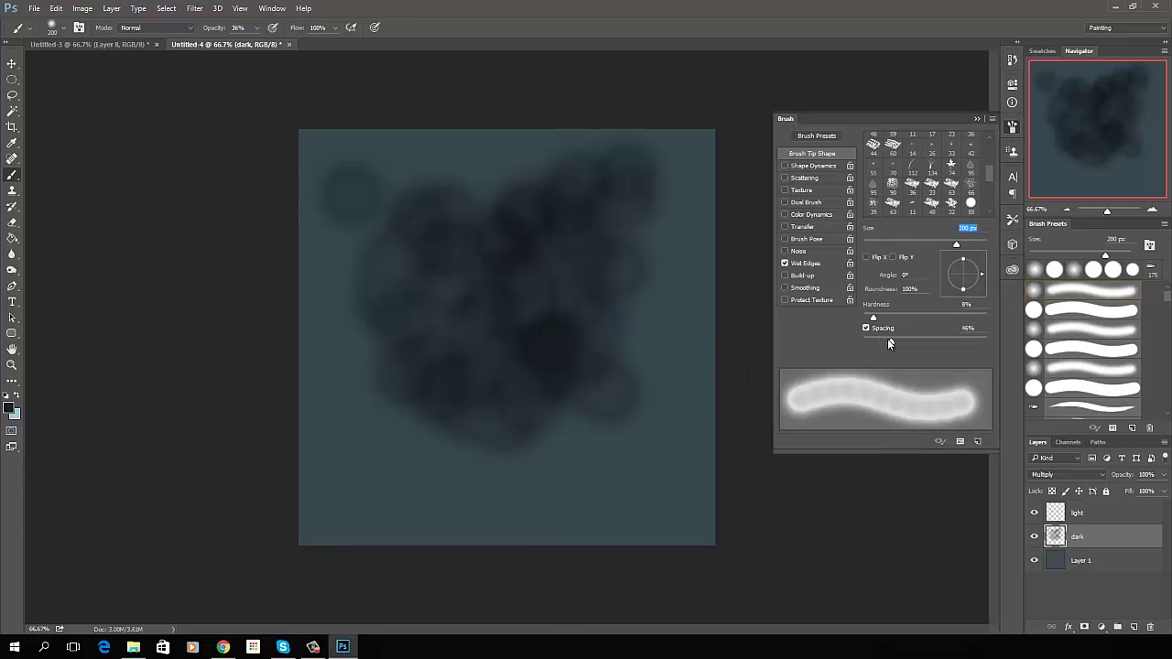
pyautogui.moveTo(893, 344)
pyautogui.mouseDown()
pyautogui.moveTo(877, 341)
pyautogui.moveTo(882, 318)
pyautogui.mouseUp()
pyautogui.moveTo(531, 306)
pyautogui.mouseDown()
pyautogui.moveTo(593, 289)
pyautogui.moveTo(602, 309)
pyautogui.moveTo(561, 412)
pyautogui.moveTo(518, 437)
pyautogui.moveTo(456, 398)
pyautogui.moveTo(528, 399)
pyautogui.moveTo(549, 418)
pyautogui.moveTo(523, 411)
pyautogui.moveTo(600, 407)
pyautogui.moveTo(559, 442)
pyautogui.moveTo(481, 396)
pyautogui.moveTo(435, 338)
pyautogui.moveTo(466, 332)
pyautogui.moveTo(475, 278)
pyautogui.moveTo(429, 255)
pyautogui.mouseUp()
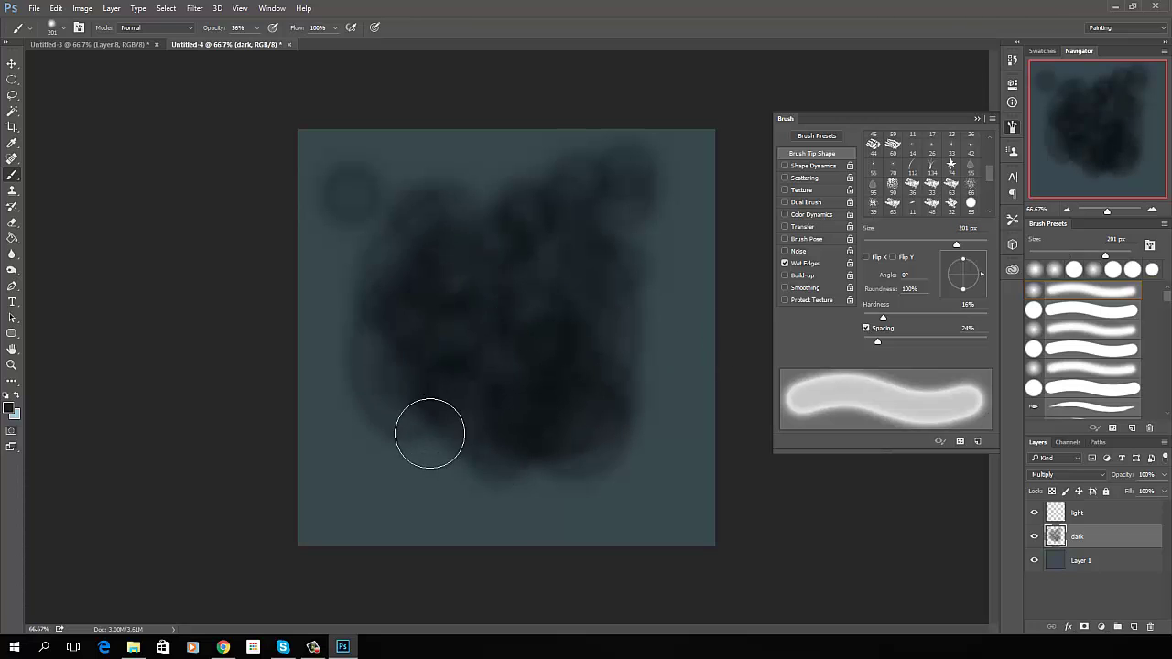
pyautogui.moveTo(425, 441)
pyautogui.mouseDown()
pyautogui.moveTo(407, 310)
pyautogui.moveTo(446, 246)
pyautogui.moveTo(524, 199)
pyautogui.moveTo(573, 209)
pyautogui.moveTo(640, 403)
pyautogui.moveTo(548, 292)
pyautogui.moveTo(505, 311)
pyautogui.moveTo(521, 461)
pyautogui.moveTo(465, 475)
pyautogui.moveTo(464, 444)
pyautogui.moveTo(398, 312)
pyautogui.moveTo(391, 327)
pyautogui.moveTo(453, 306)
pyautogui.moveTo(541, 310)
pyautogui.moveTo(445, 185)
pyautogui.moveTo(516, 202)
pyautogui.moveTo(466, 184)
pyautogui.moveTo(622, 257)
pyautogui.moveTo(630, 442)
pyautogui.moveTo(560, 476)
pyautogui.mouseUp()
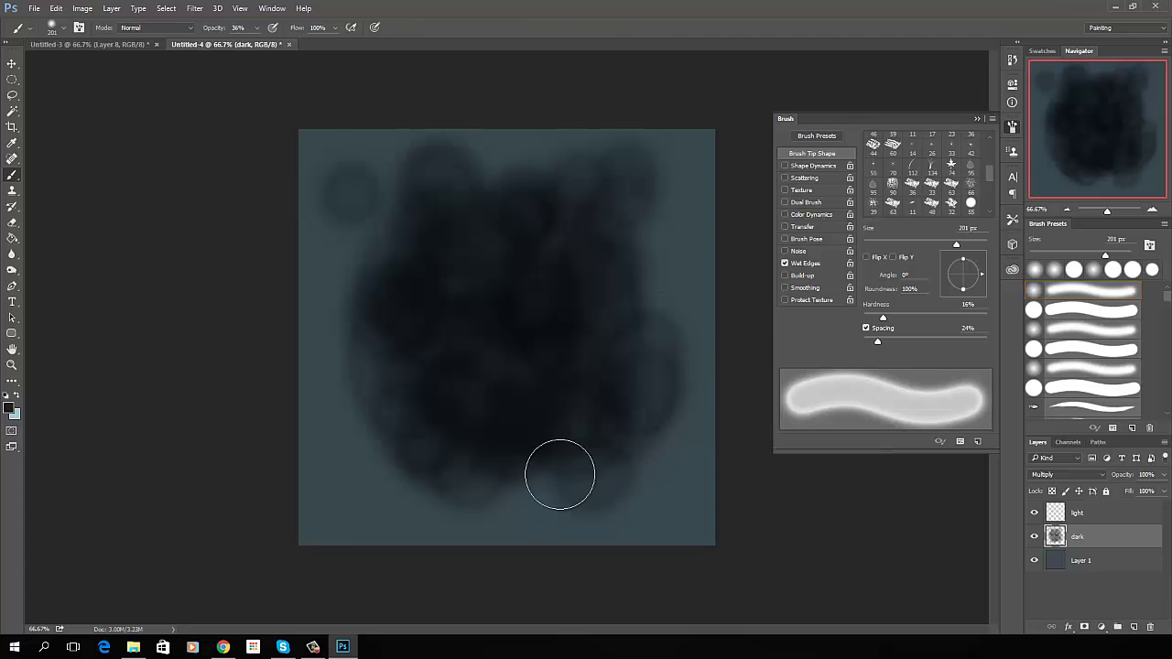
# - Apply Filter > Other > Offset with Wrap Around and paint over the exposed seams
pyautogui.click(193, 9)
pyautogui.moveTo(204, 248)
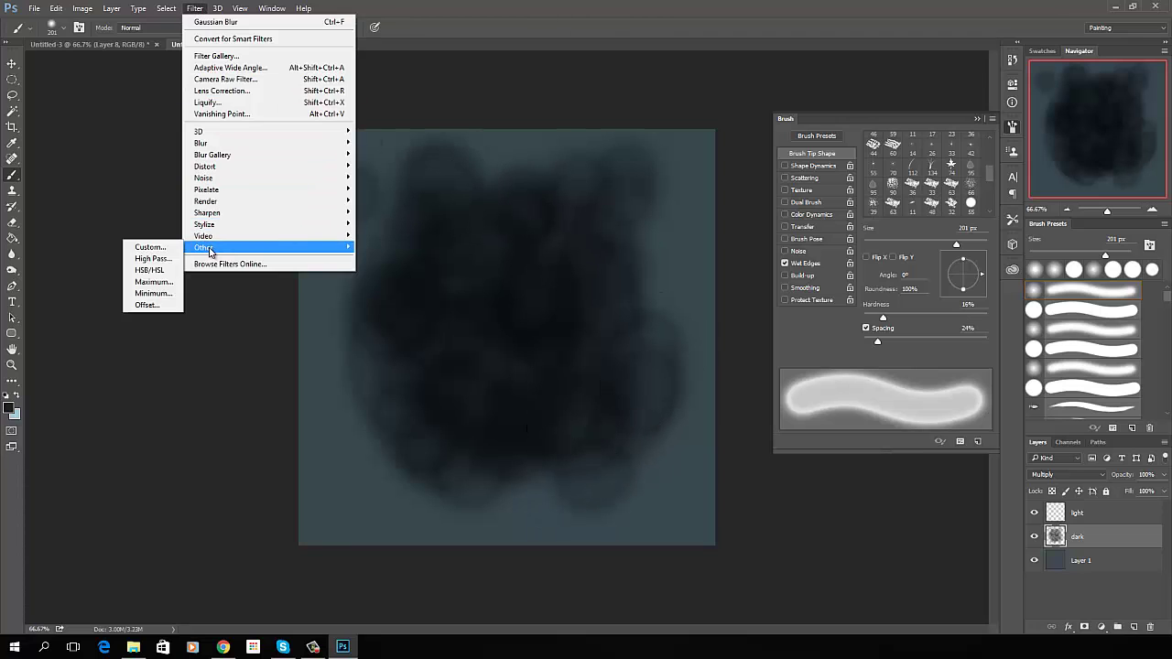
pyautogui.click(145, 306)
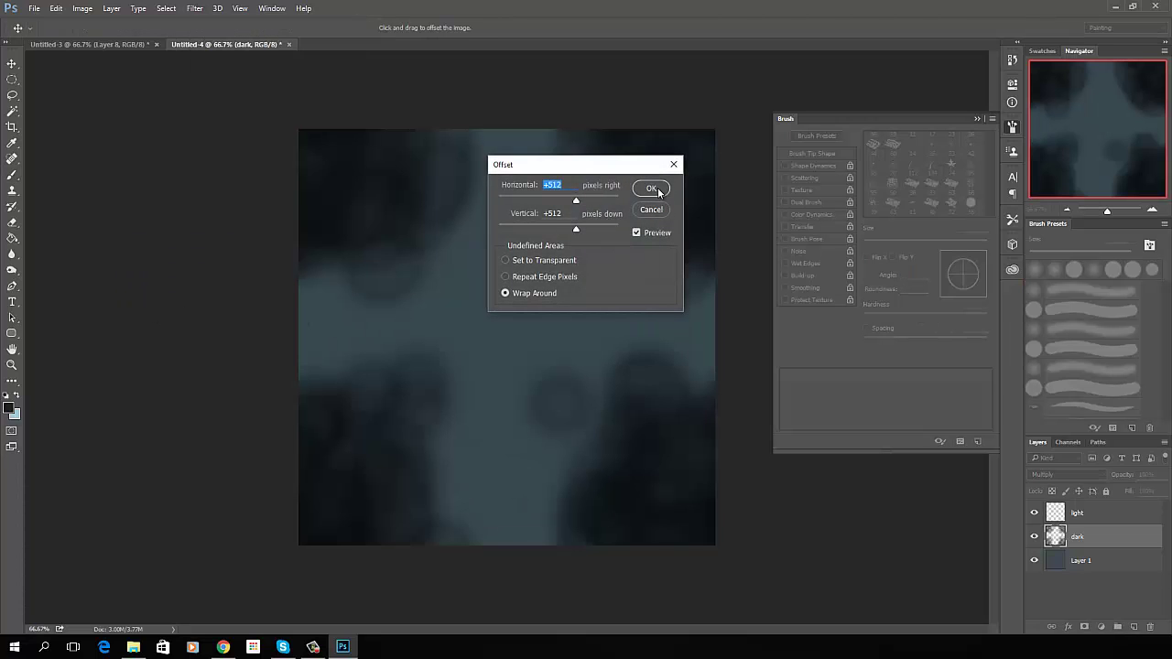
pyautogui.click(658, 189)
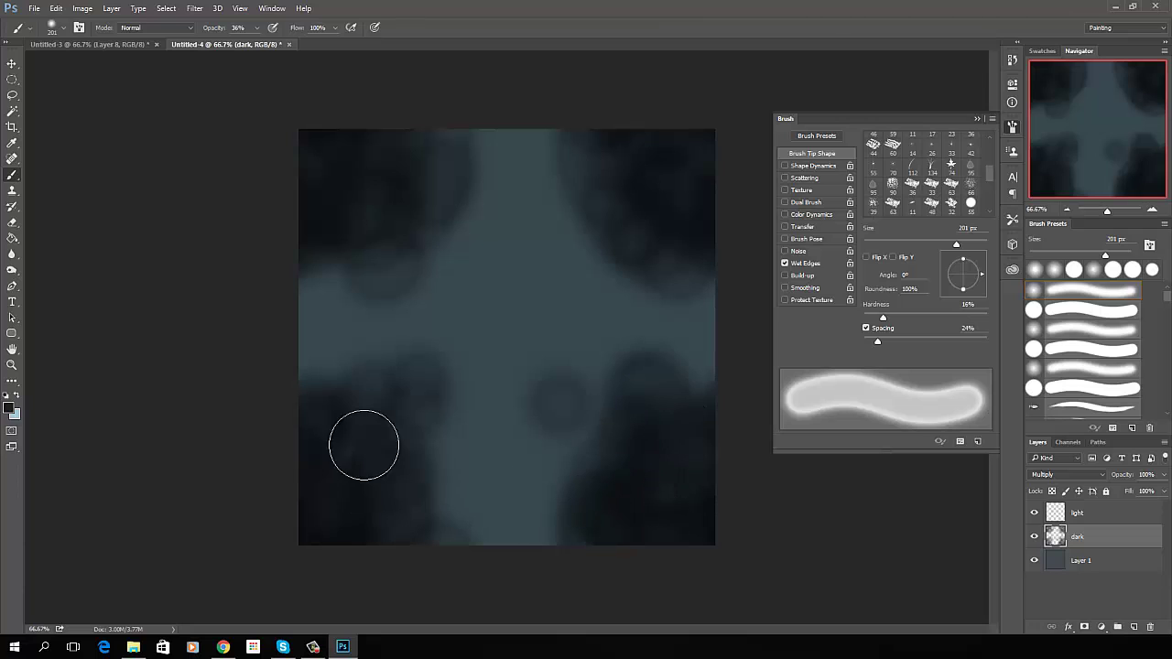
pyautogui.moveTo(394, 303)
pyautogui.mouseDown()
pyautogui.moveTo(379, 278)
pyautogui.moveTo(384, 319)
pyautogui.moveTo(375, 282)
pyautogui.moveTo(371, 321)
pyautogui.moveTo(339, 280)
pyautogui.moveTo(363, 324)
pyautogui.moveTo(353, 364)
pyautogui.moveTo(339, 355)
pyautogui.moveTo(432, 313)
pyautogui.moveTo(505, 311)
pyautogui.moveTo(501, 362)
pyautogui.moveTo(531, 341)
pyautogui.moveTo(495, 319)
pyautogui.moveTo(514, 271)
pyautogui.moveTo(461, 279)
pyautogui.moveTo(441, 245)
pyautogui.moveTo(540, 198)
pyautogui.moveTo(528, 176)
pyautogui.moveTo(498, 209)
pyautogui.moveTo(500, 178)
pyautogui.moveTo(571, 171)
pyautogui.moveTo(566, 209)
pyautogui.moveTo(600, 335)
pyautogui.moveTo(675, 332)
pyautogui.moveTo(587, 364)
pyautogui.moveTo(564, 447)
pyautogui.moveTo(495, 461)
pyautogui.moveTo(481, 421)
pyautogui.moveTo(451, 393)
pyautogui.moveTo(470, 494)
pyautogui.moveTo(499, 513)
pyautogui.moveTo(544, 498)
pyautogui.moveTo(574, 438)
pyautogui.moveTo(520, 380)
pyautogui.moveTo(521, 350)
pyautogui.moveTo(496, 327)
pyautogui.moveTo(527, 506)
pyautogui.moveTo(656, 373)
pyautogui.moveTo(658, 329)
pyautogui.moveTo(615, 287)
pyautogui.moveTo(600, 171)
pyautogui.moveTo(462, 168)
pyautogui.moveTo(406, 247)
pyautogui.moveTo(362, 283)
pyautogui.moveTo(349, 273)
pyautogui.moveTo(339, 295)
pyautogui.moveTo(482, 198)
pyautogui.moveTo(495, 174)
pyautogui.moveTo(553, 228)
pyautogui.moveTo(563, 205)
pyautogui.moveTo(621, 298)
pyautogui.moveTo(678, 356)
pyautogui.moveTo(519, 487)
pyautogui.moveTo(523, 508)
pyautogui.moveTo(459, 513)
pyautogui.moveTo(576, 501)
pyautogui.moveTo(554, 151)
pyautogui.mouseUp()
# - Re-apply the offset, darken the remaining left seam, recheck it, and select the light layer
pyautogui.hotkey('ctrl', 'f')
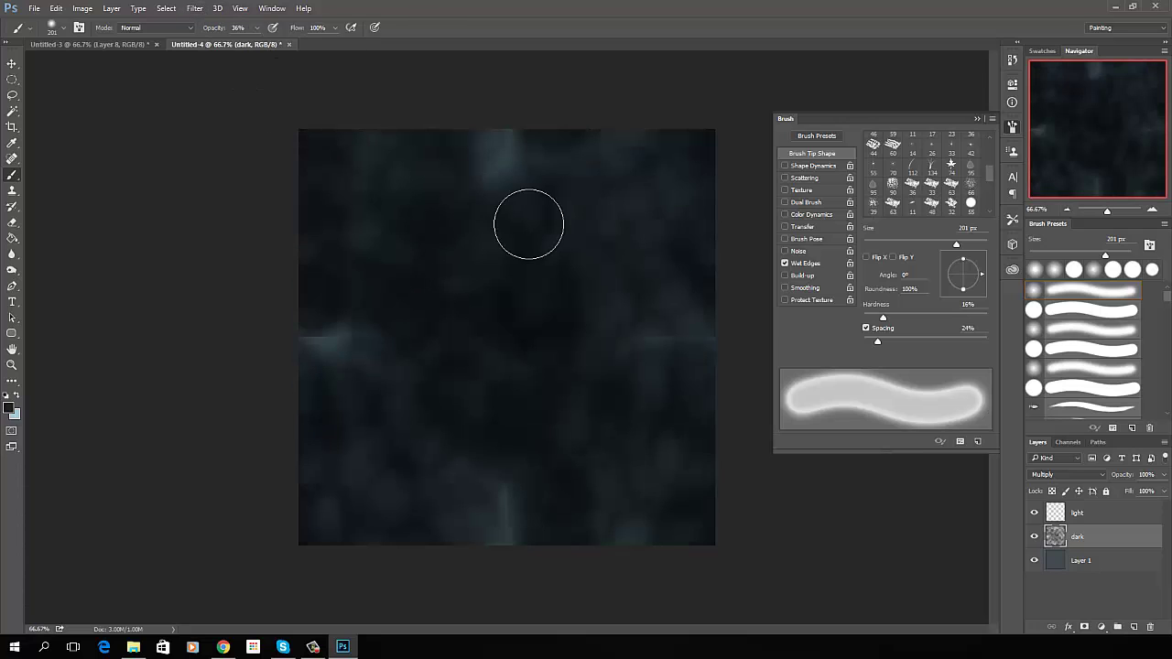
pyautogui.moveTo(384, 319); pyautogui.dragTo(369, 330)
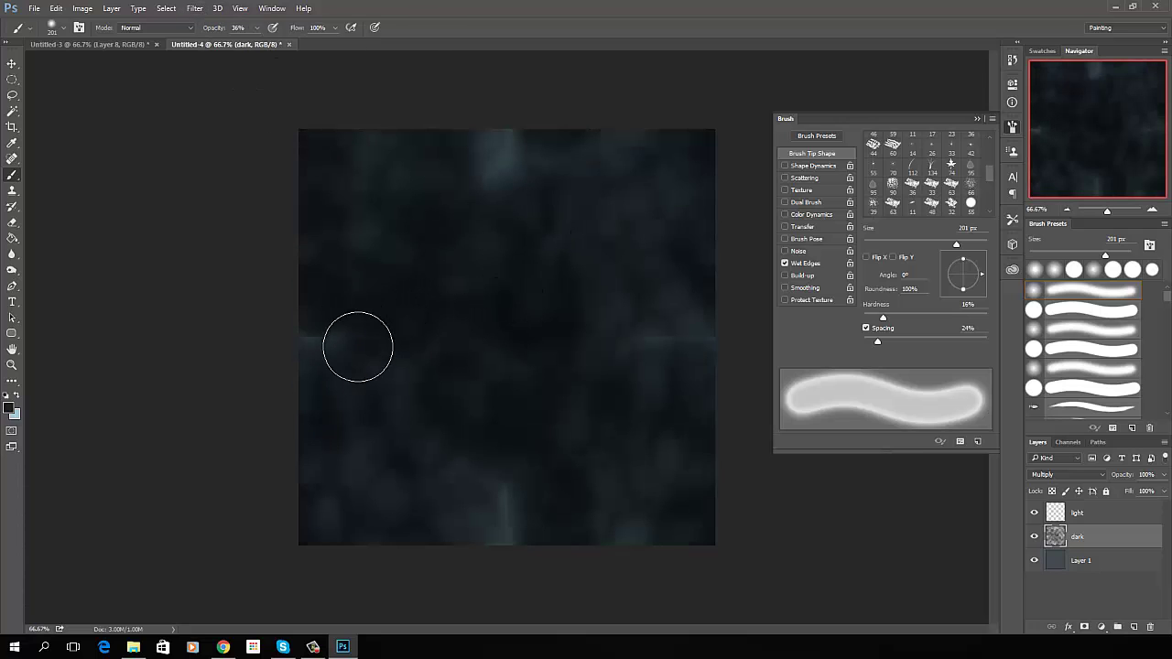
pyautogui.click(197, 9)
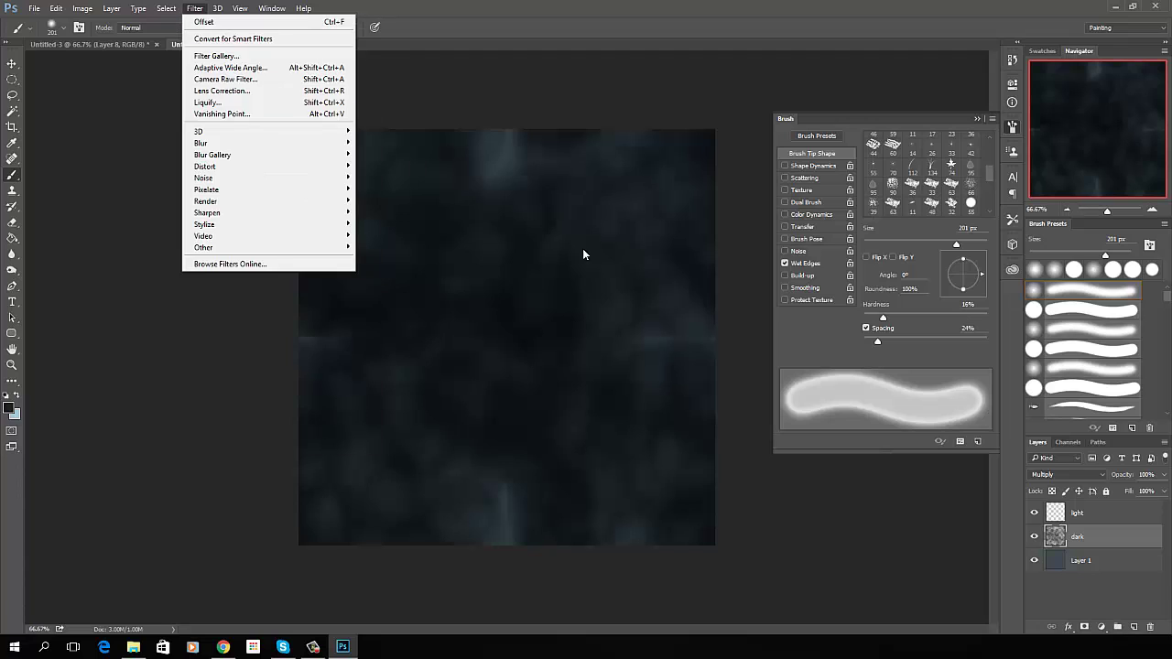
pyautogui.click(575, 292)
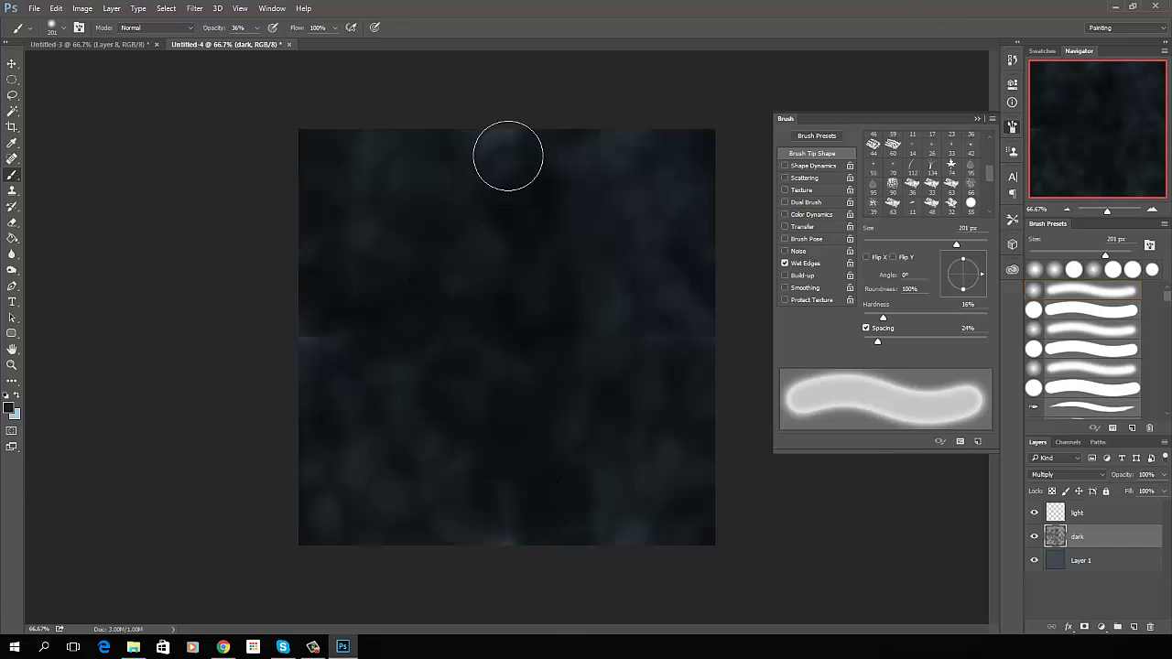
pyautogui.click(202, 11)
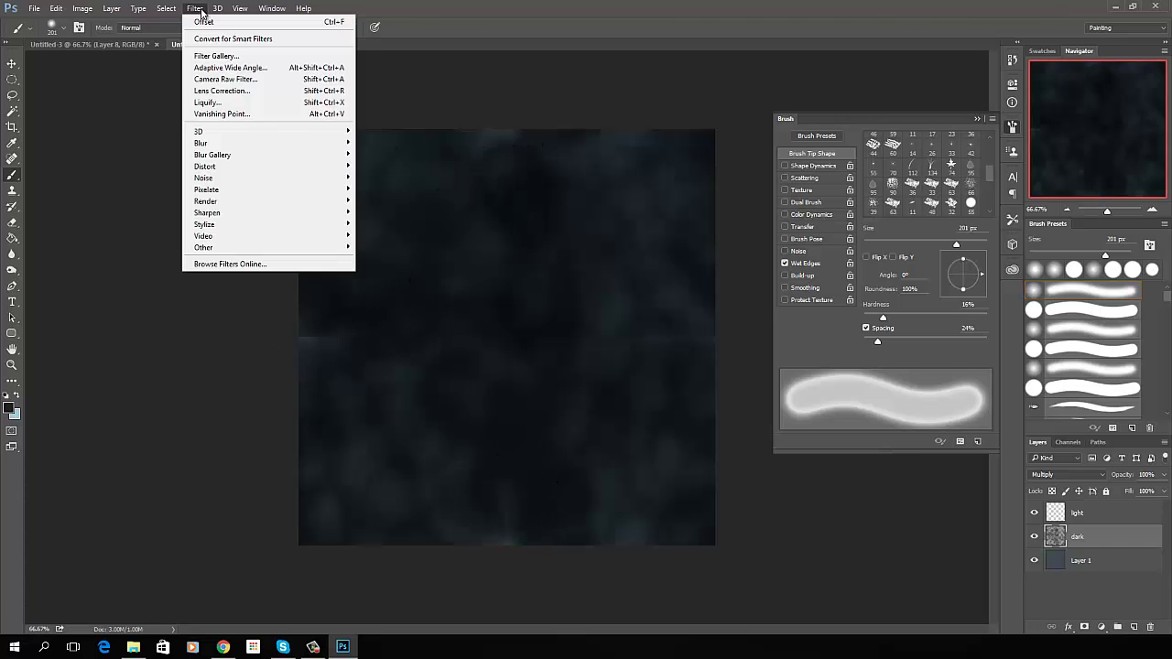
pyautogui.click(203, 18)
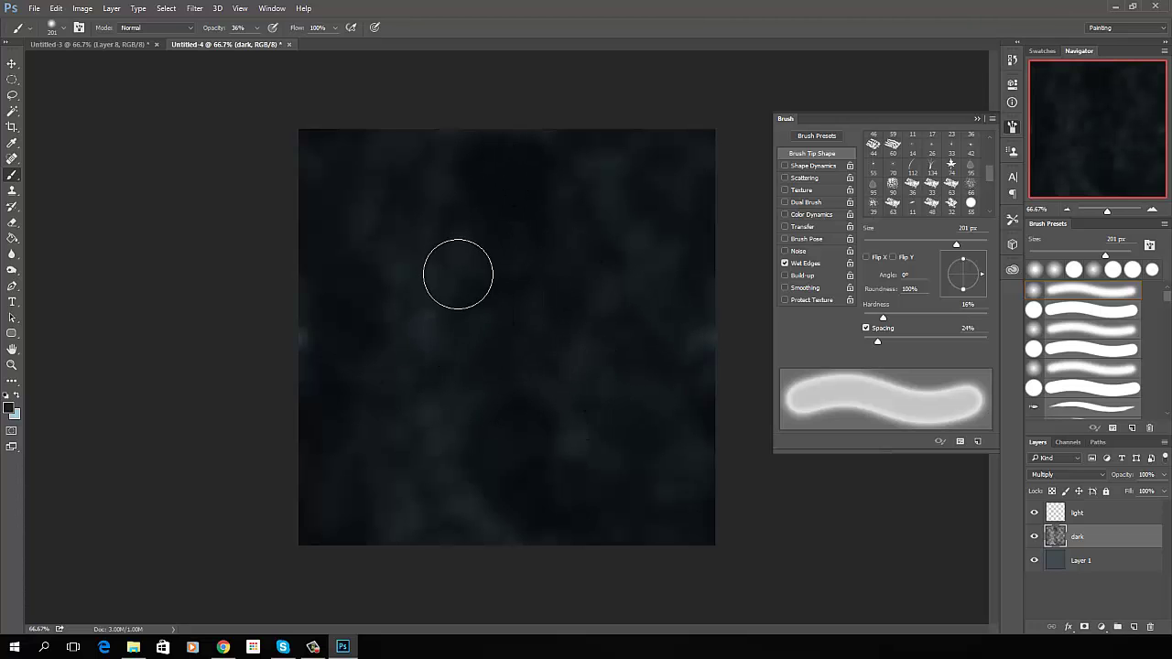
pyautogui.click(1101, 517)
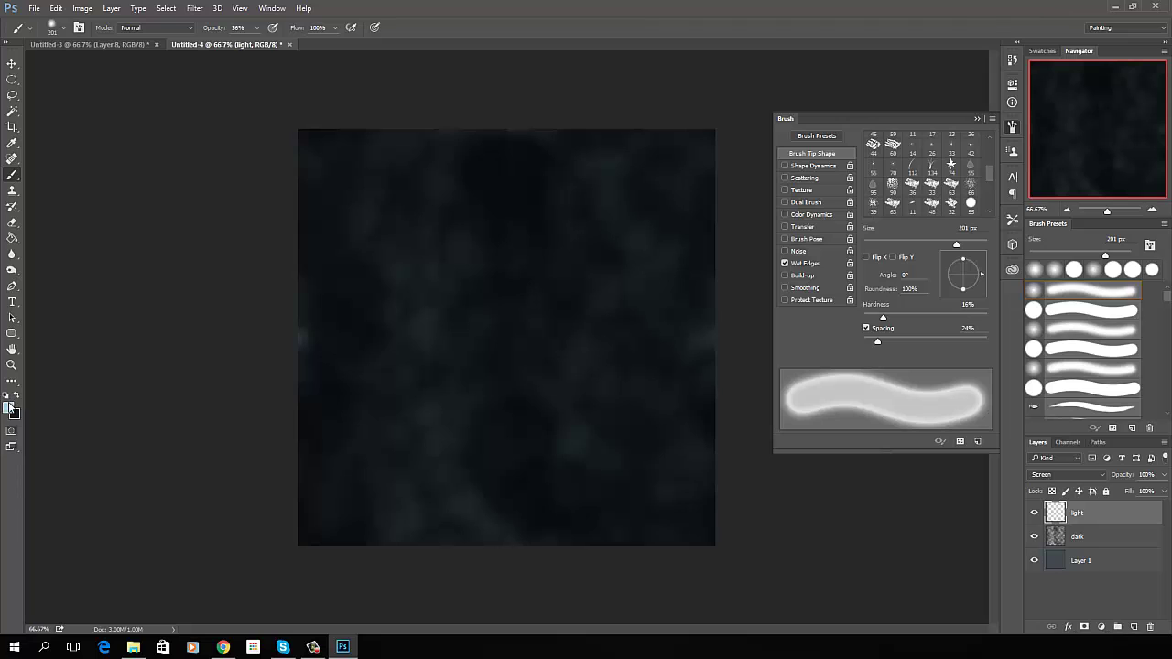
# - Paint faint light blue dabs near the centre with a slightly smaller brush
pyautogui.click(504, 286)
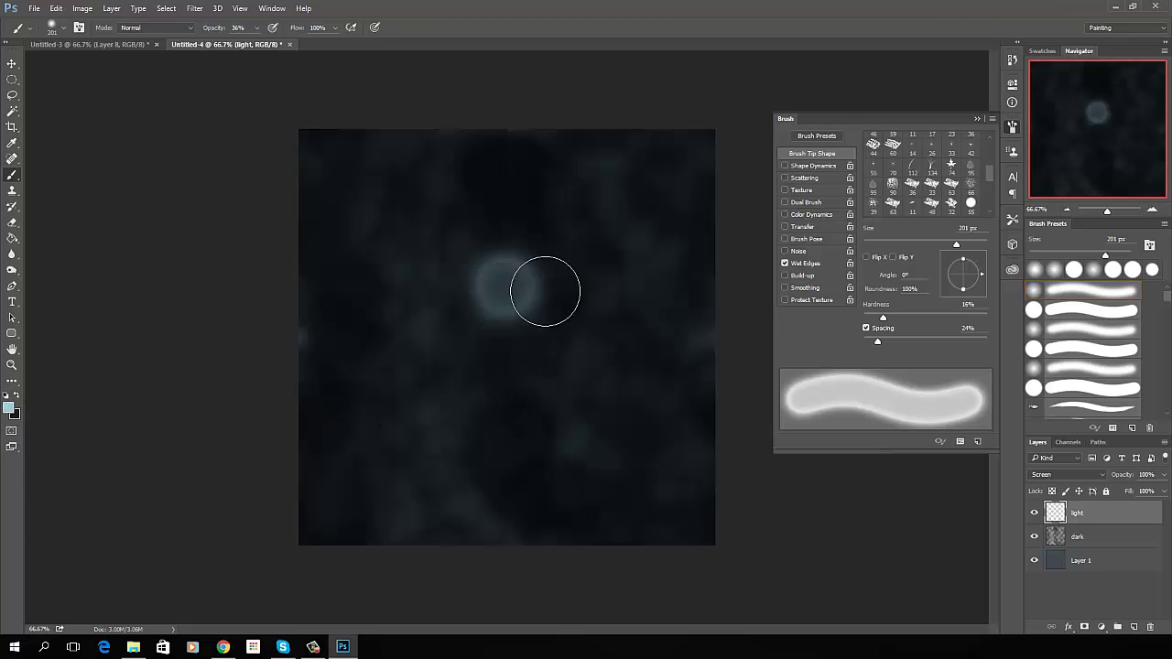
pyautogui.hotkey('ctrl', 'z')
pyautogui.hotkey('ctrl', 'z')
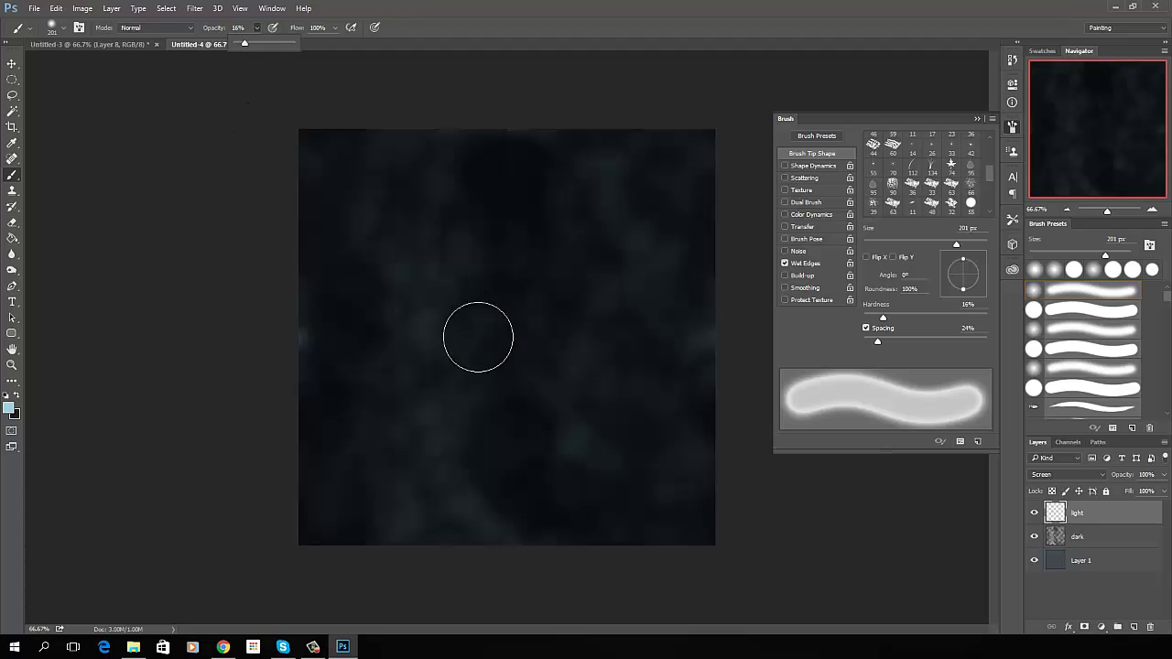
pyautogui.click(517, 275)
pyautogui.click(517, 274)
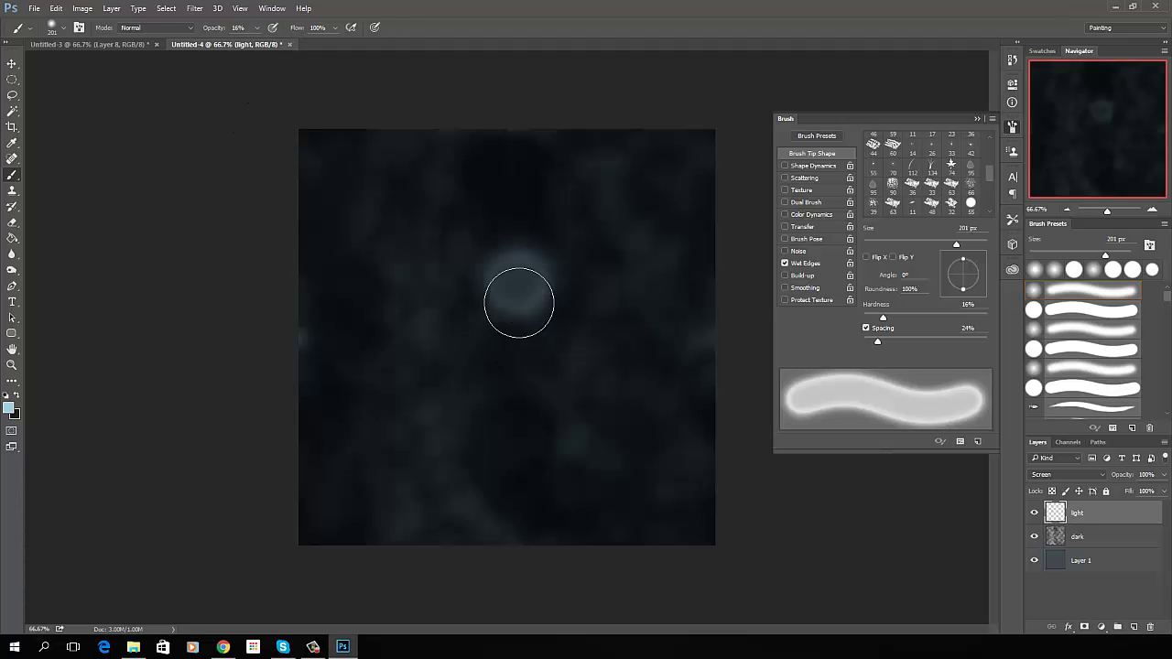
pyautogui.click(576, 384)
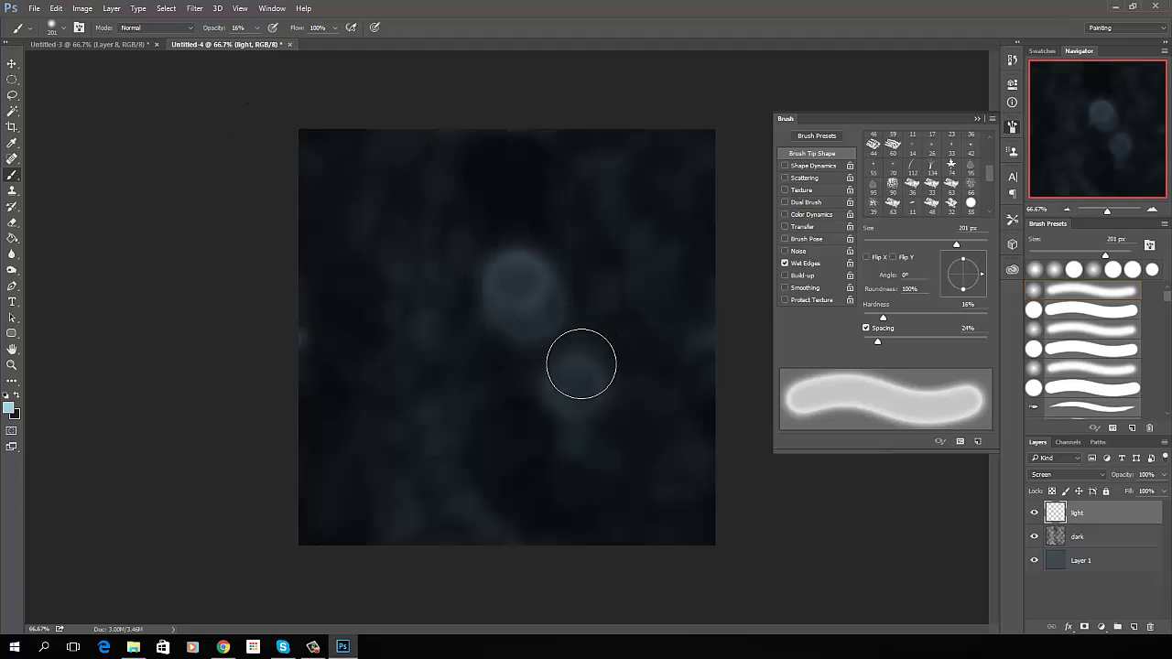
pyautogui.press('[')
pyautogui.press('[')
pyautogui.press('[')
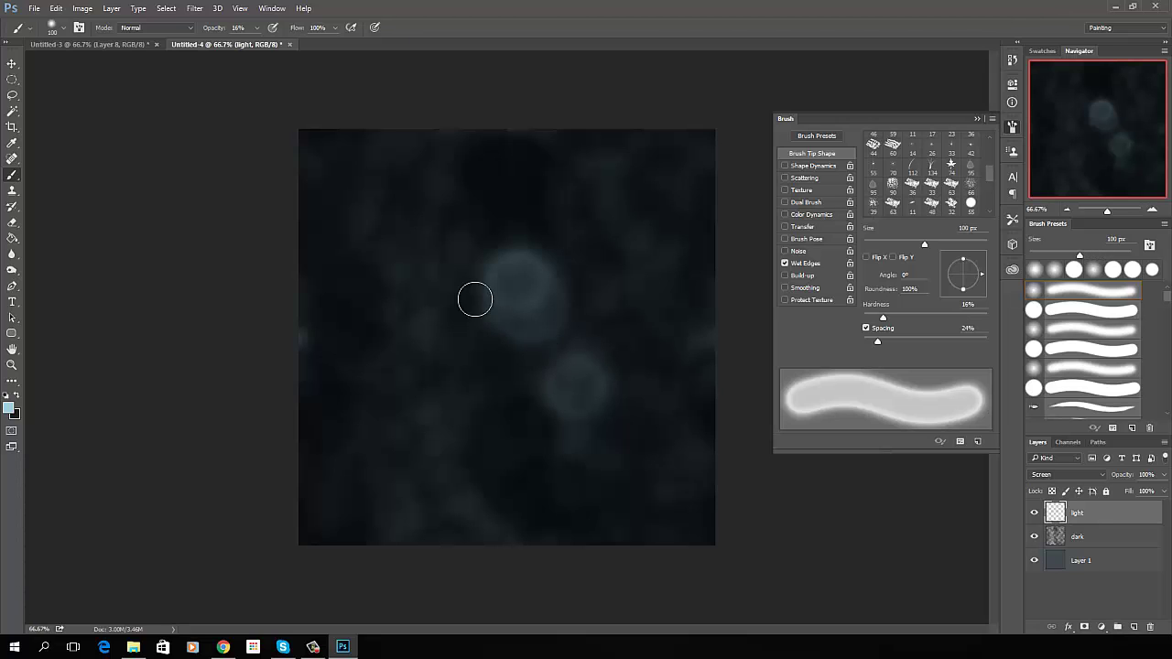
pyautogui.click(461, 254)
# - Paint soft light strokes around the centre, left, upper right and lower middle
pyautogui.moveTo(469, 281)
pyautogui.mouseDown()
pyautogui.moveTo(439, 319)
pyautogui.moveTo(452, 283)
pyautogui.moveTo(429, 344)
pyautogui.moveTo(450, 376)
pyautogui.moveTo(496, 391)
pyautogui.moveTo(444, 412)
pyautogui.mouseUp()
pyautogui.moveTo(400, 246)
pyautogui.mouseDown()
pyautogui.moveTo(384, 251)
pyautogui.moveTo(441, 209)
pyautogui.mouseUp()
pyautogui.moveTo(552, 202)
pyautogui.mouseDown()
pyautogui.moveTo(583, 173)
pyautogui.moveTo(613, 188)
pyautogui.moveTo(637, 275)
pyautogui.moveTo(543, 385)
pyautogui.moveTo(569, 436)
pyautogui.moveTo(497, 457)
pyautogui.moveTo(529, 454)
pyautogui.mouseUp()
pyautogui.moveTo(499, 227)
pyautogui.mouseDown()
pyautogui.moveTo(521, 196)
pyautogui.moveTo(504, 189)
pyautogui.moveTo(505, 213)
pyautogui.mouseUp()
pyautogui.moveTo(628, 333); pyautogui.dragTo(615, 427)
pyautogui.moveTo(388, 346)
pyautogui.mouseDown()
pyautogui.moveTo(398, 328)
pyautogui.moveTo(426, 457)
pyautogui.moveTo(438, 449)
pyautogui.mouseUp()
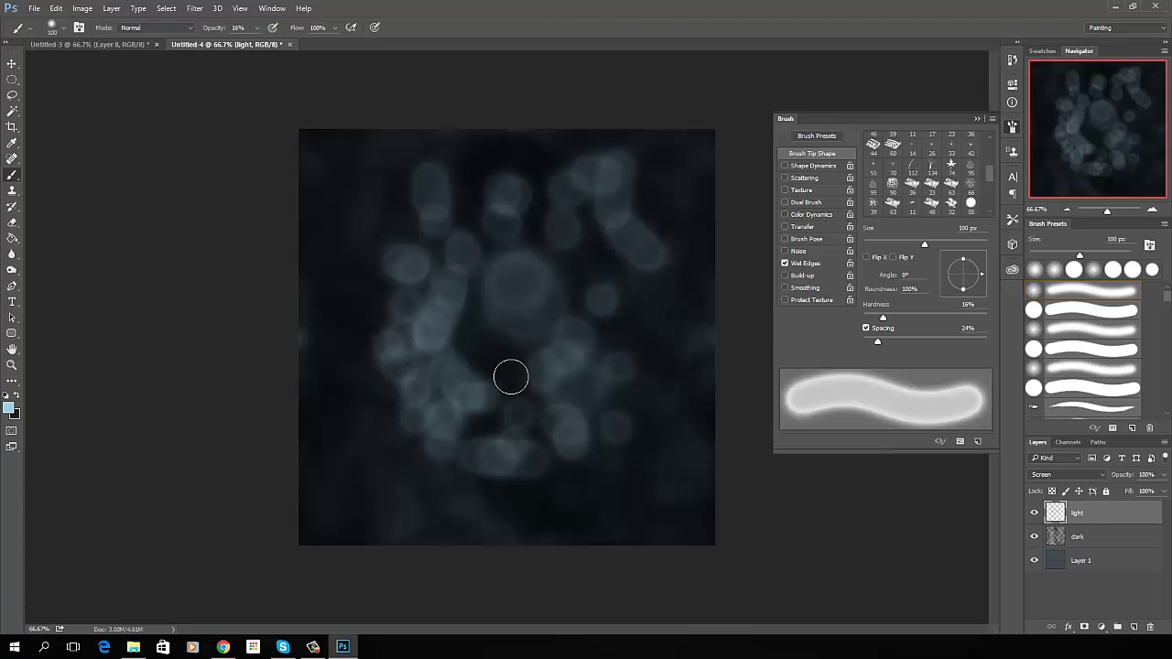
pyautogui.moveTo(510, 376)
pyautogui.mouseDown()
pyautogui.moveTo(486, 335)
pyautogui.moveTo(557, 321)
pyautogui.moveTo(580, 277)
pyautogui.moveTo(612, 344)
pyautogui.moveTo(589, 418)
pyautogui.moveTo(598, 440)
pyautogui.moveTo(507, 500)
pyautogui.moveTo(398, 475)
pyautogui.moveTo(416, 464)
pyautogui.moveTo(416, 483)
pyautogui.moveTo(385, 484)
pyautogui.moveTo(462, 474)
pyautogui.moveTo(473, 495)
pyautogui.moveTo(383, 426)
pyautogui.moveTo(411, 394)
pyautogui.moveTo(393, 394)
pyautogui.moveTo(370, 343)
pyautogui.moveTo(367, 186)
pyautogui.moveTo(406, 194)
pyautogui.moveTo(380, 190)
pyautogui.moveTo(396, 172)
pyautogui.moveTo(528, 168)
pyautogui.moveTo(616, 179)
pyautogui.moveTo(657, 254)
pyautogui.moveTo(640, 426)
pyautogui.moveTo(568, 479)
pyautogui.moveTo(544, 472)
pyautogui.moveTo(487, 409)
pyautogui.moveTo(521, 323)
pyautogui.mouseUp()
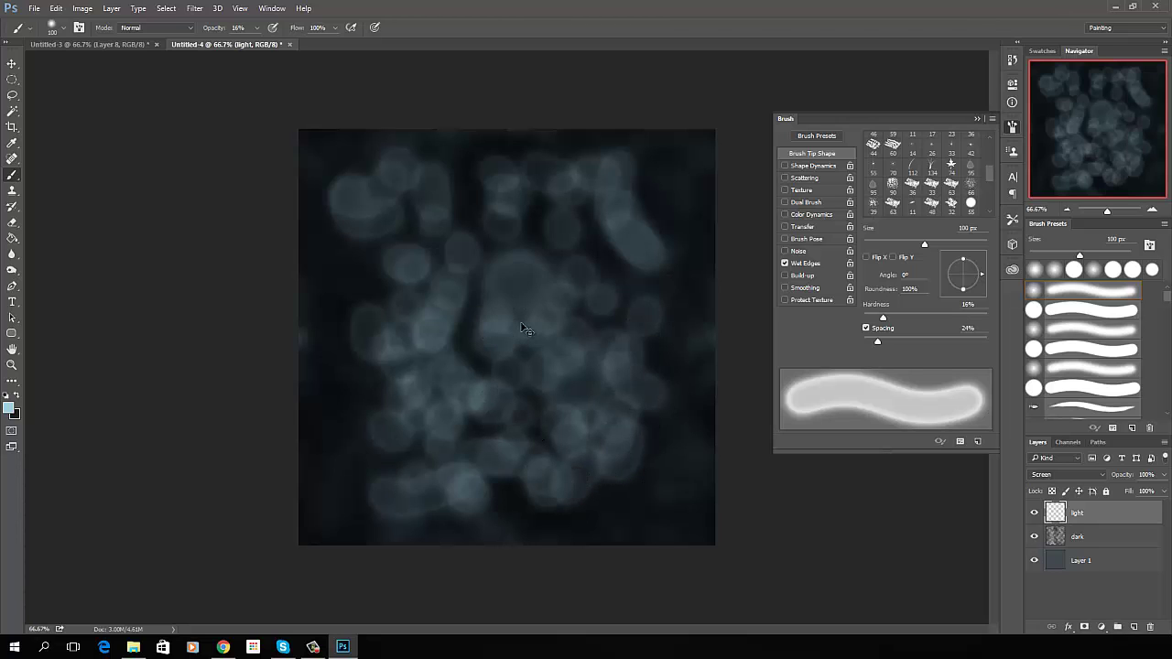
# - Wrap-offset the light layer and paint light strokes over the exposed dark areas
pyautogui.hotkey('ctrl', 'f')
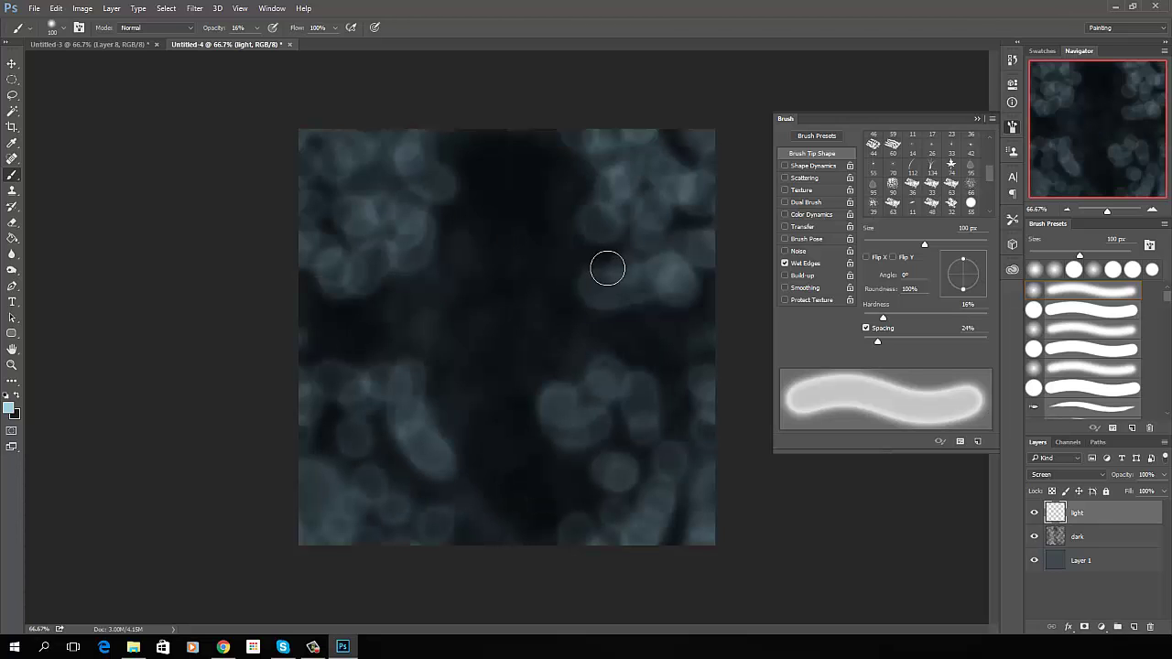
pyautogui.moveTo(609, 268)
pyautogui.mouseDown()
pyautogui.moveTo(422, 334)
pyautogui.moveTo(404, 315)
pyautogui.moveTo(449, 377)
pyautogui.moveTo(437, 416)
pyautogui.moveTo(472, 398)
pyautogui.moveTo(506, 351)
pyautogui.moveTo(545, 372)
pyautogui.moveTo(532, 319)
pyautogui.moveTo(581, 319)
pyautogui.moveTo(584, 357)
pyautogui.moveTo(481, 324)
pyautogui.moveTo(495, 323)
pyautogui.moveTo(469, 349)
pyautogui.moveTo(505, 322)
pyautogui.moveTo(494, 310)
pyautogui.moveTo(628, 323)
pyautogui.moveTo(677, 338)
pyautogui.mouseUp()
pyautogui.moveTo(494, 175)
pyautogui.mouseDown()
pyautogui.moveTo(519, 224)
pyautogui.moveTo(517, 166)
pyautogui.moveTo(571, 193)
pyautogui.moveTo(568, 182)
pyautogui.moveTo(528, 203)
pyautogui.moveTo(455, 164)
pyautogui.moveTo(473, 215)
pyautogui.moveTo(397, 297)
pyautogui.moveTo(375, 444)
pyautogui.mouseUp()
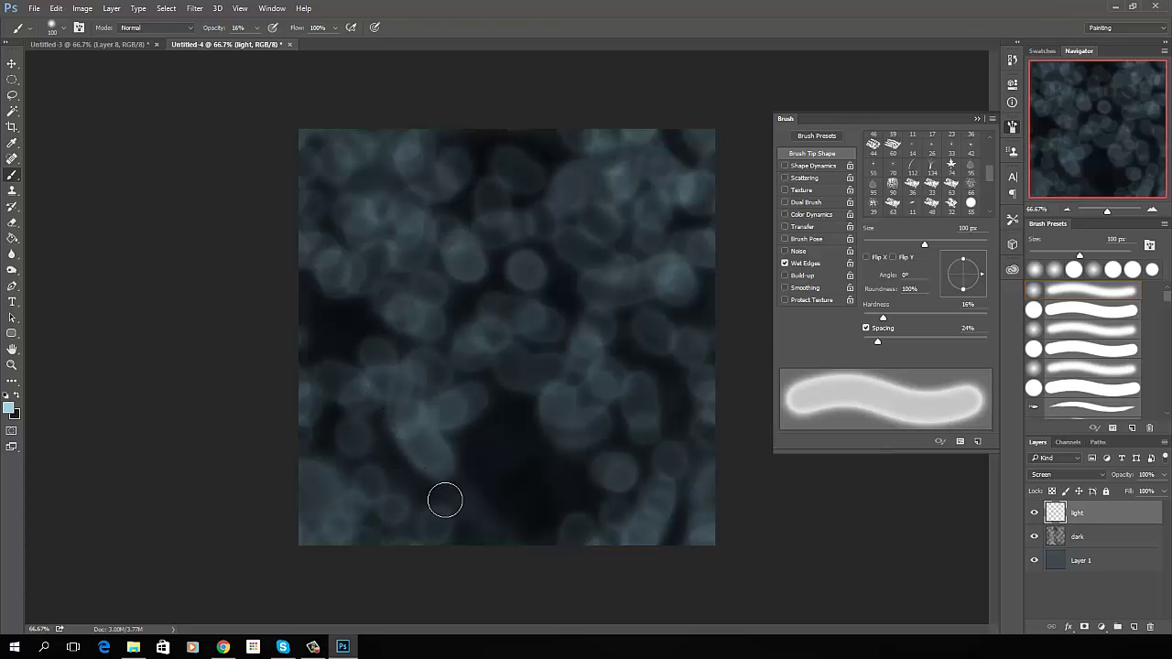
pyautogui.moveTo(453, 497)
pyautogui.mouseDown()
pyautogui.moveTo(447, 489)
pyautogui.moveTo(487, 509)
pyautogui.mouseUp()
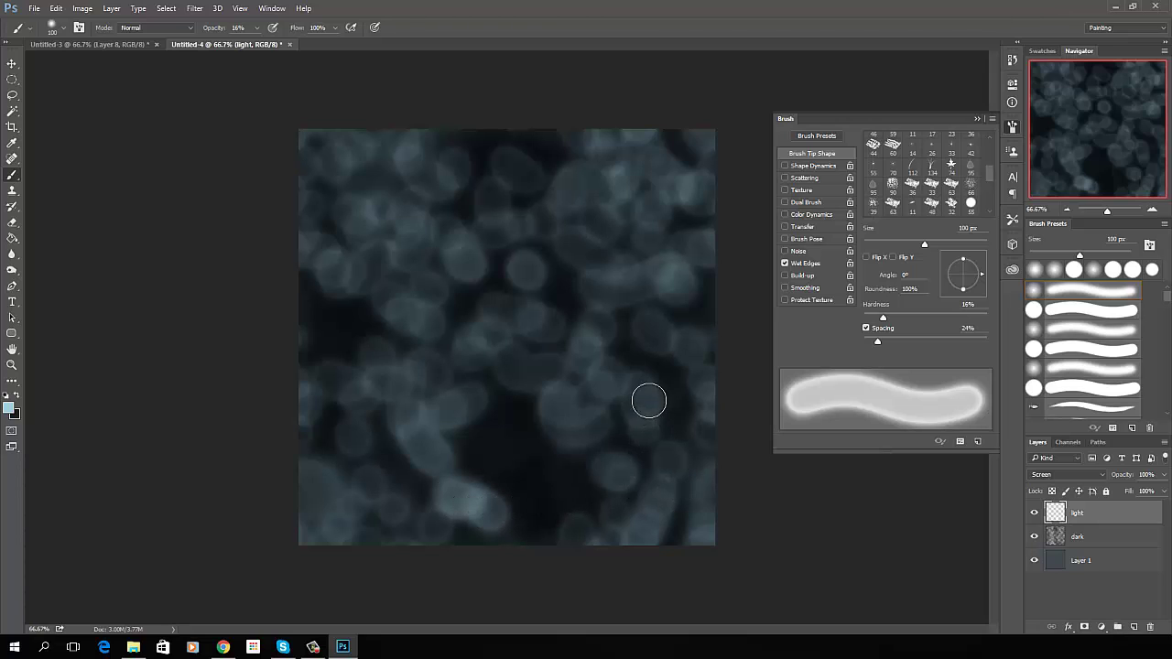
pyautogui.moveTo(648, 401)
pyautogui.mouseDown()
pyautogui.moveTo(692, 392)
pyautogui.moveTo(667, 400)
pyautogui.moveTo(674, 387)
pyautogui.moveTo(641, 417)
pyautogui.moveTo(556, 429)
pyautogui.moveTo(544, 444)
pyautogui.moveTo(508, 437)
pyautogui.moveTo(516, 461)
pyautogui.moveTo(578, 454)
pyautogui.moveTo(560, 510)
pyautogui.moveTo(541, 505)
pyautogui.moveTo(555, 322)
pyautogui.moveTo(584, 266)
pyautogui.moveTo(554, 253)
pyautogui.moveTo(533, 201)
pyautogui.moveTo(480, 147)
pyautogui.moveTo(468, 263)
pyautogui.moveTo(439, 317)
pyautogui.moveTo(453, 429)
pyautogui.moveTo(516, 364)
pyautogui.moveTo(495, 433)
pyautogui.moveTo(577, 401)
pyautogui.moveTo(599, 326)
pyautogui.moveTo(643, 323)
pyautogui.moveTo(523, 262)
pyautogui.moveTo(557, 157)
pyautogui.moveTo(437, 207)
pyautogui.mouseUp()
pyautogui.moveTo(315, 303)
pyautogui.mouseDown()
pyautogui.moveTo(343, 351)
pyautogui.moveTo(368, 318)
pyautogui.moveTo(447, 385)
pyautogui.moveTo(519, 417)
pyautogui.mouseUp()
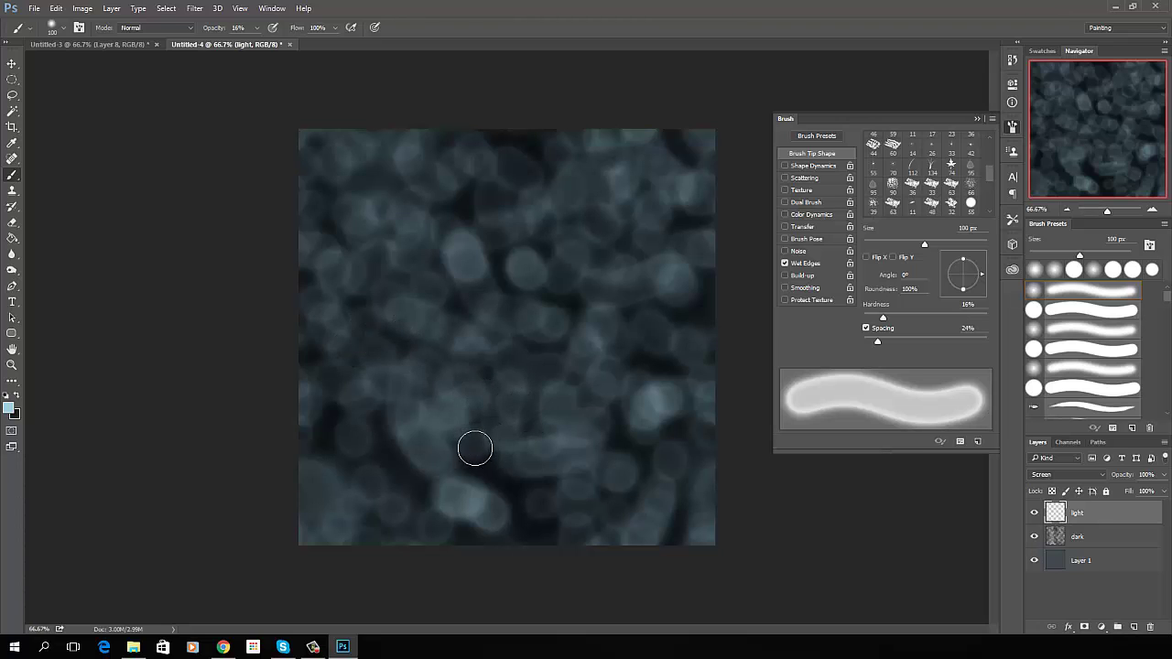
pyautogui.moveTo(477, 451)
pyautogui.mouseDown()
pyautogui.moveTo(502, 479)
pyautogui.moveTo(534, 479)
pyautogui.mouseUp()
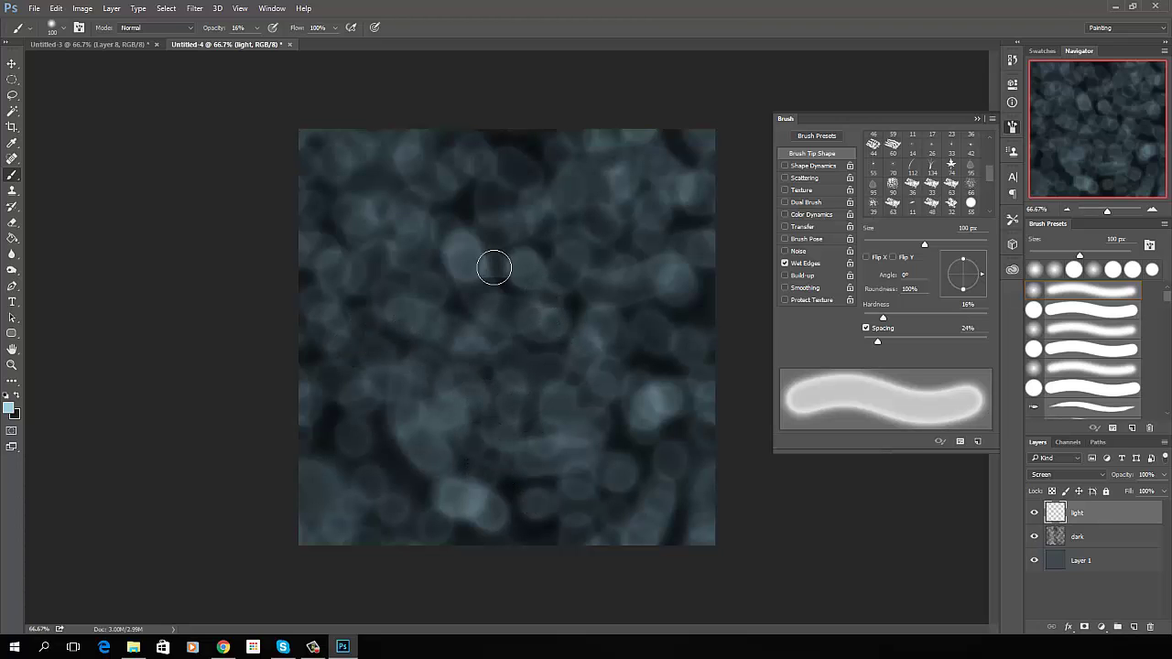
# - Dab pale blue splotches across the upper part of the canvas
pyautogui.click(445, 304)
pyautogui.click(646, 340)
pyautogui.click(681, 308)
pyautogui.click(628, 284)
pyautogui.click(526, 192)
pyautogui.click(462, 261)
pyautogui.click(578, 300)
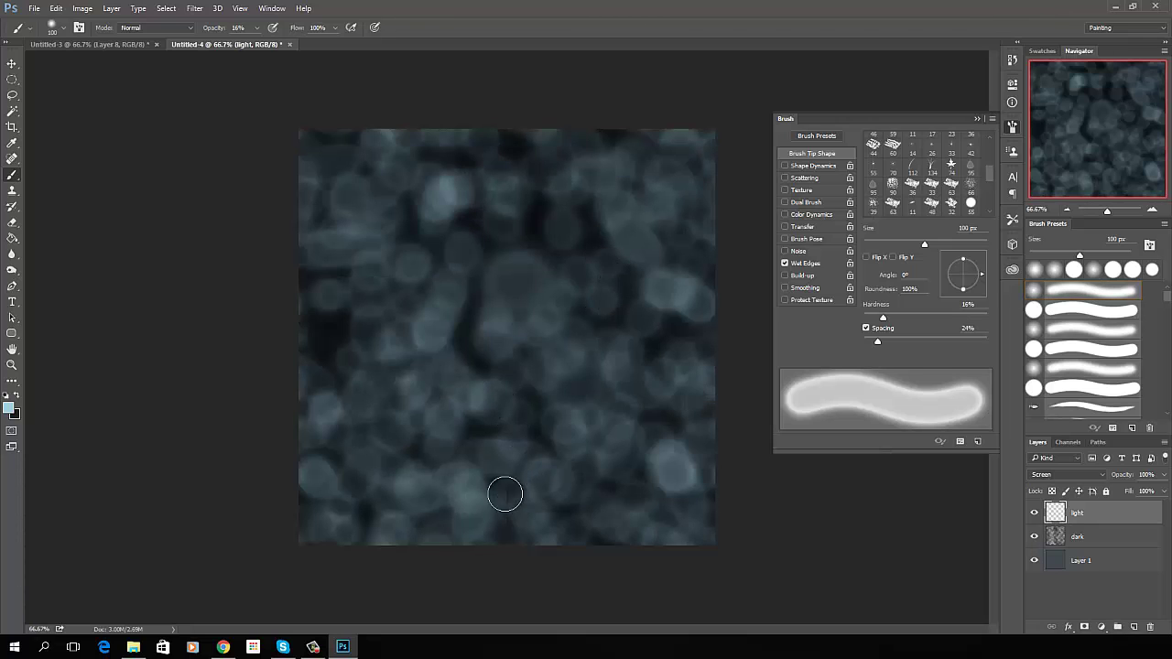
# - Dab more pale blue splotches along the bottom, upper right, upper middle and left
pyautogui.click(507, 500)
pyautogui.click(507, 497)
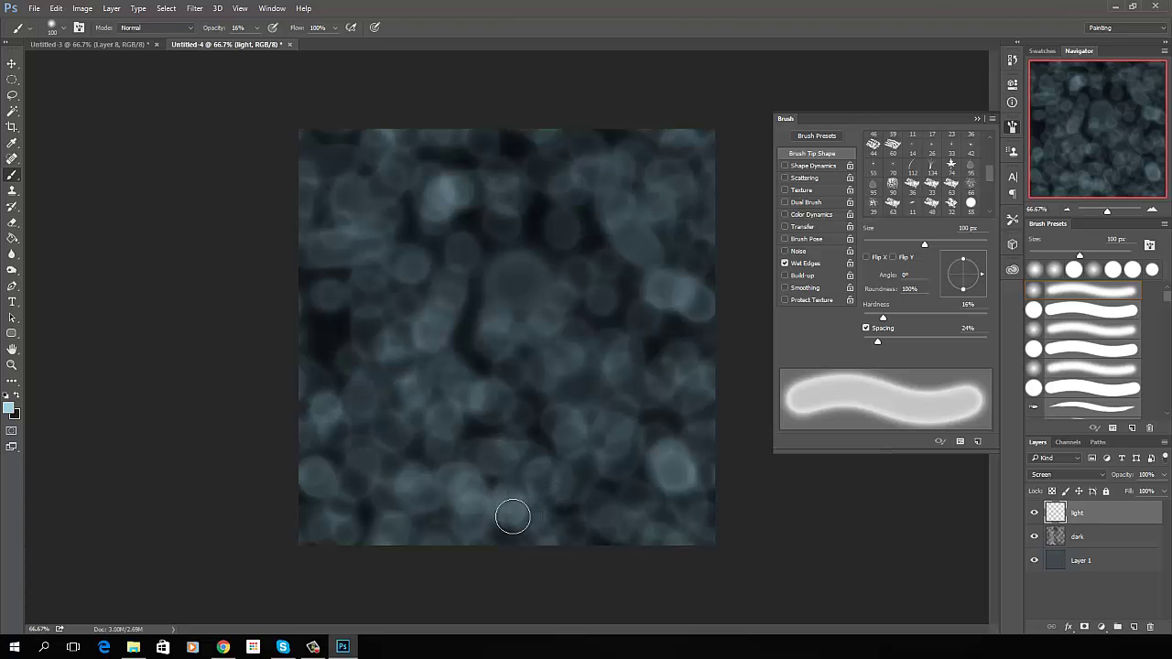
pyautogui.click(514, 505)
pyautogui.click(517, 506)
pyautogui.click(531, 502)
pyautogui.click(525, 505)
pyautogui.click(631, 302)
pyautogui.click(540, 238)
pyautogui.click(371, 261)
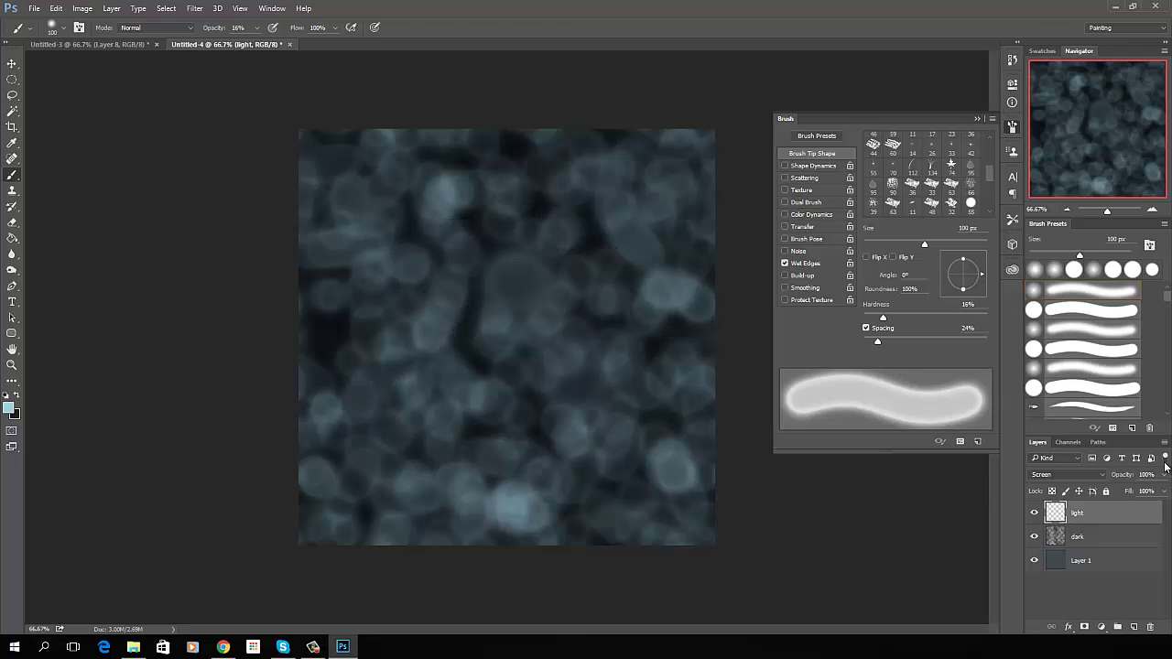
# - Lower the light layer to about 27% opacity and the dark layer to about 28%
pyautogui.click(976, 120)
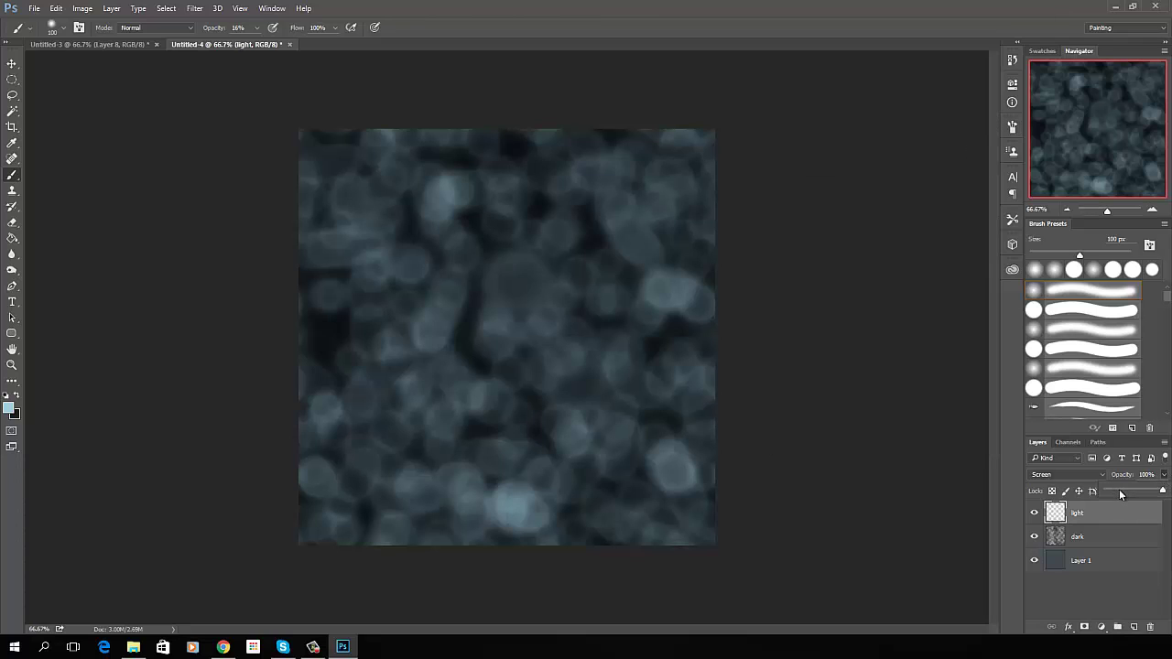
pyautogui.click(1118, 491)
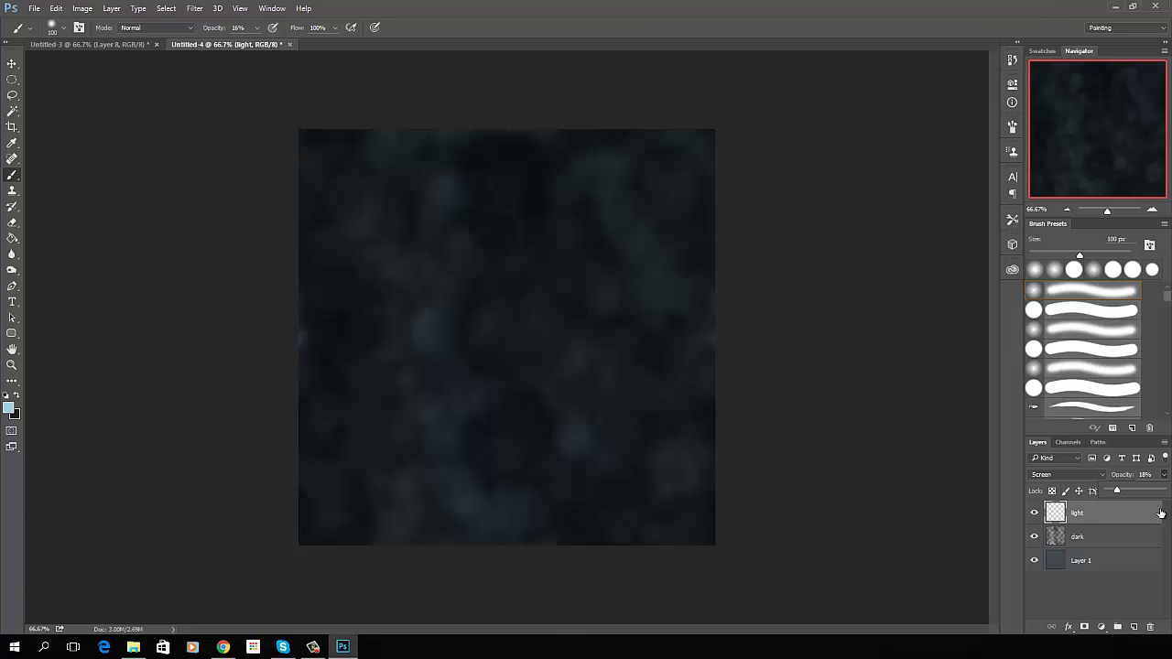
pyautogui.click(1116, 537)
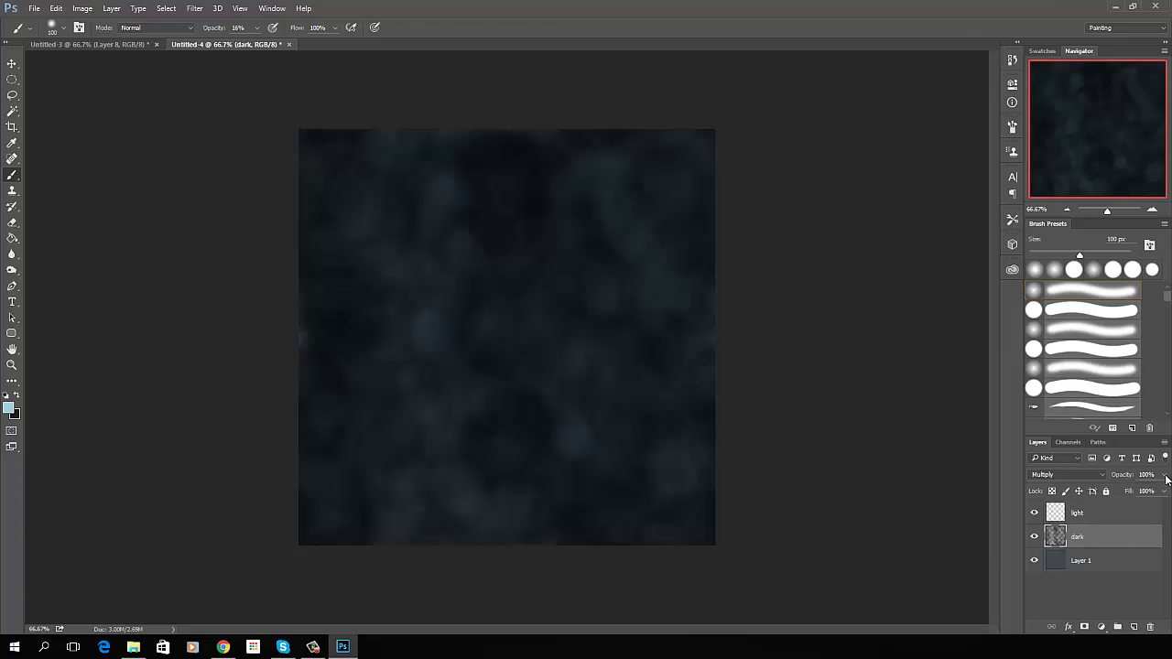
pyautogui.click(1119, 490)
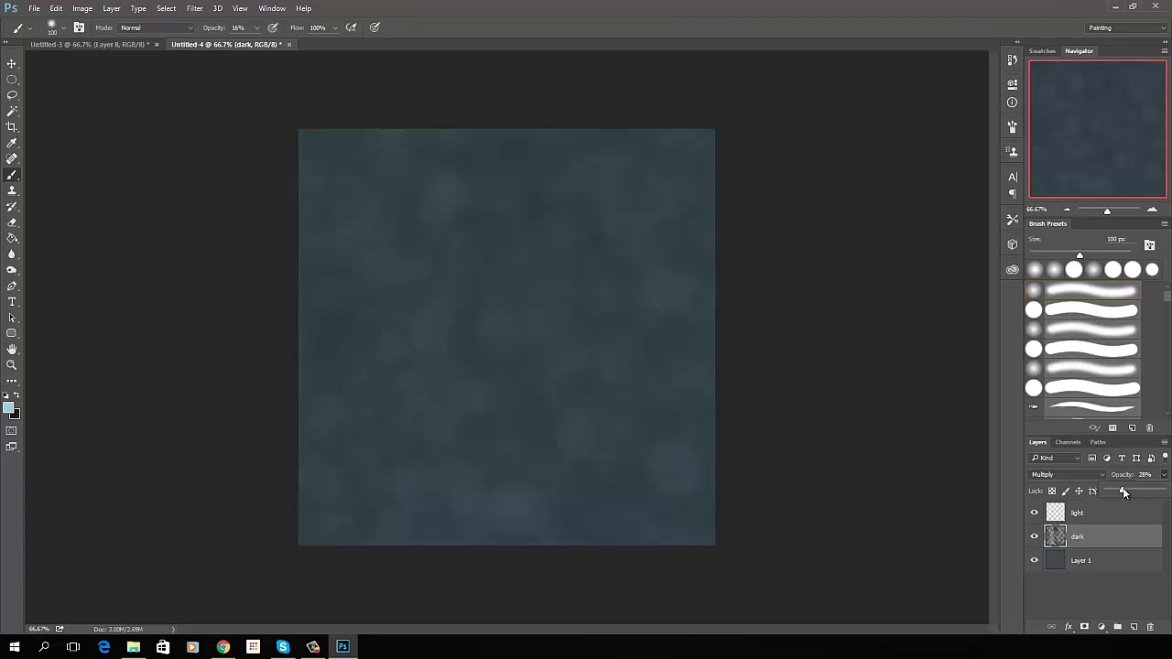
pyautogui.hotkey('alt', ']')
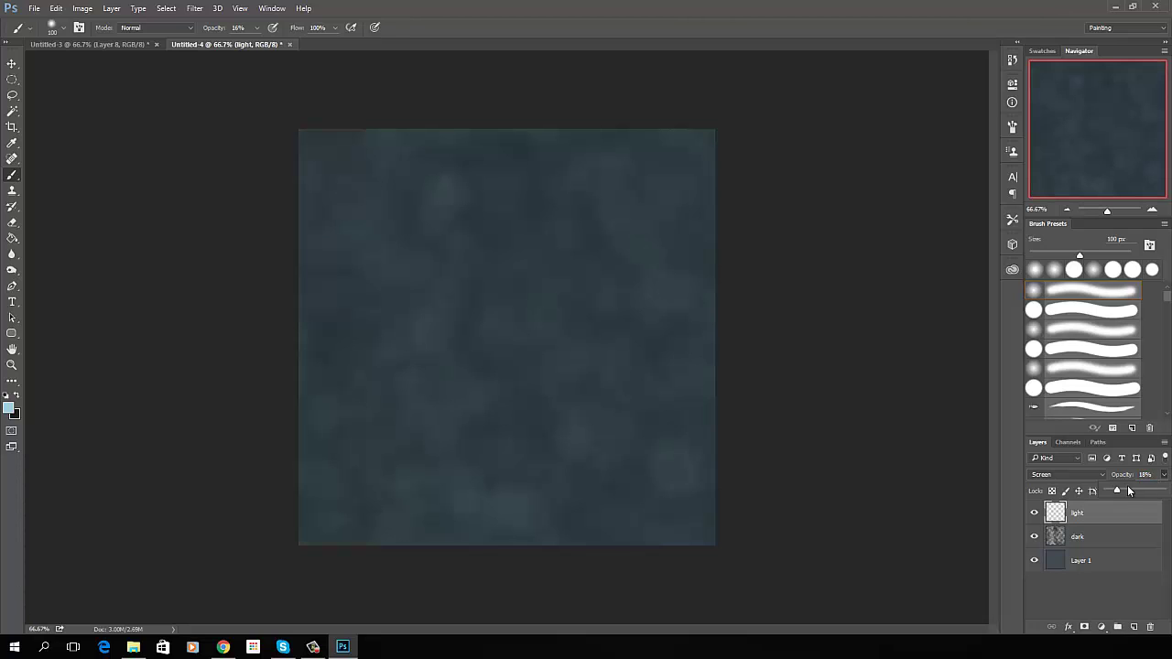
pyautogui.moveTo(1126, 492); pyautogui.dragTo(1127, 491)
# - Add a new top layer, fill it black with default colours, and apply Filter > Render > Clouds
pyautogui.click(1102, 518)
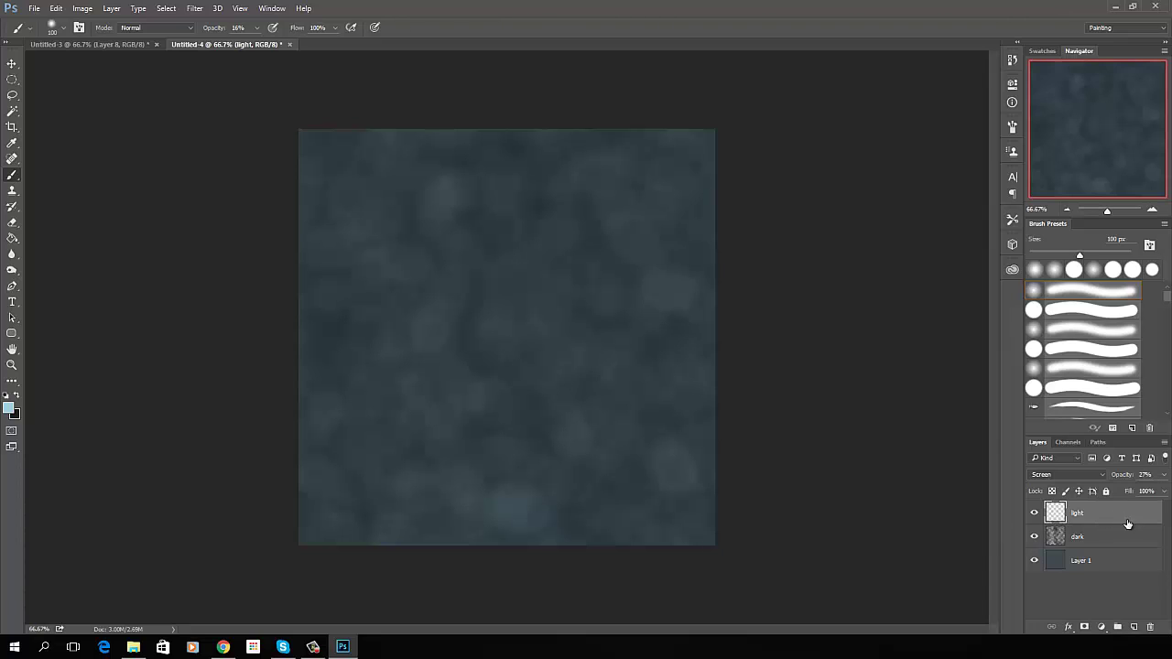
pyautogui.click(1133, 626)
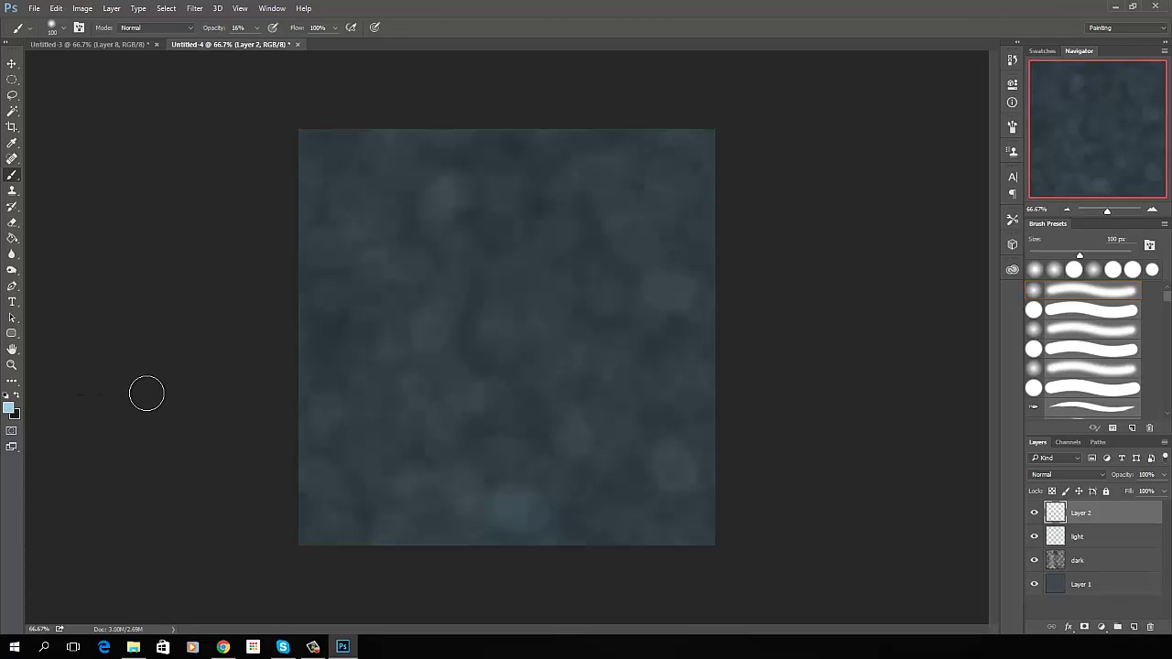
pyautogui.press('d')
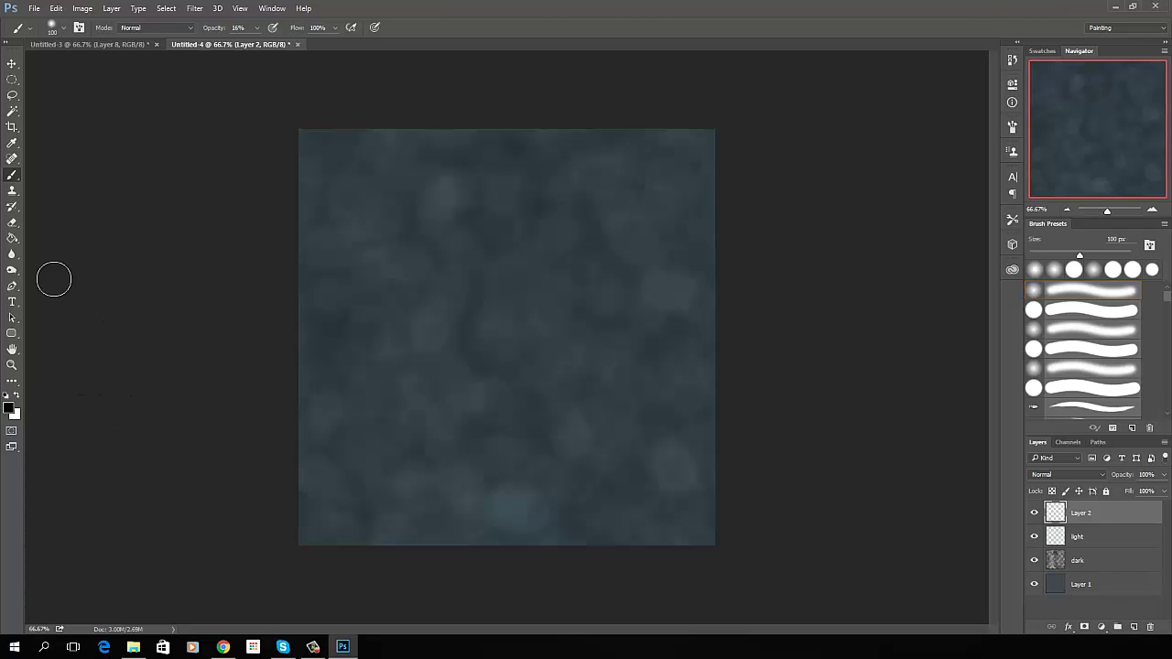
pyautogui.click(12, 237)
pyautogui.click(586, 382)
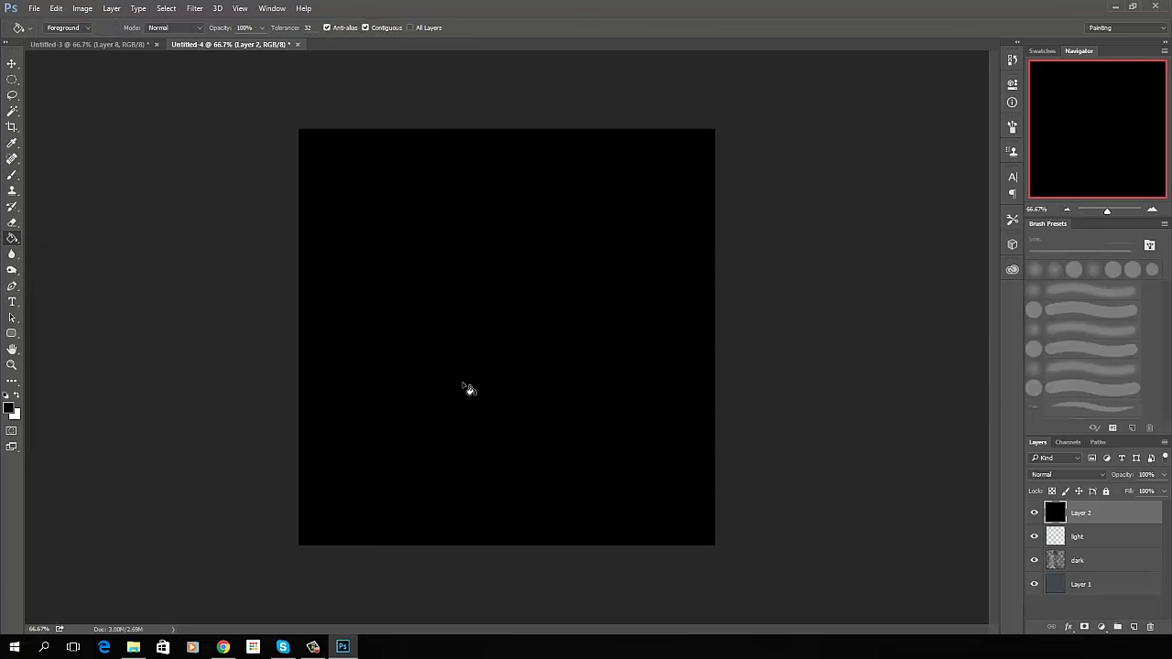
pyautogui.click(195, 9)
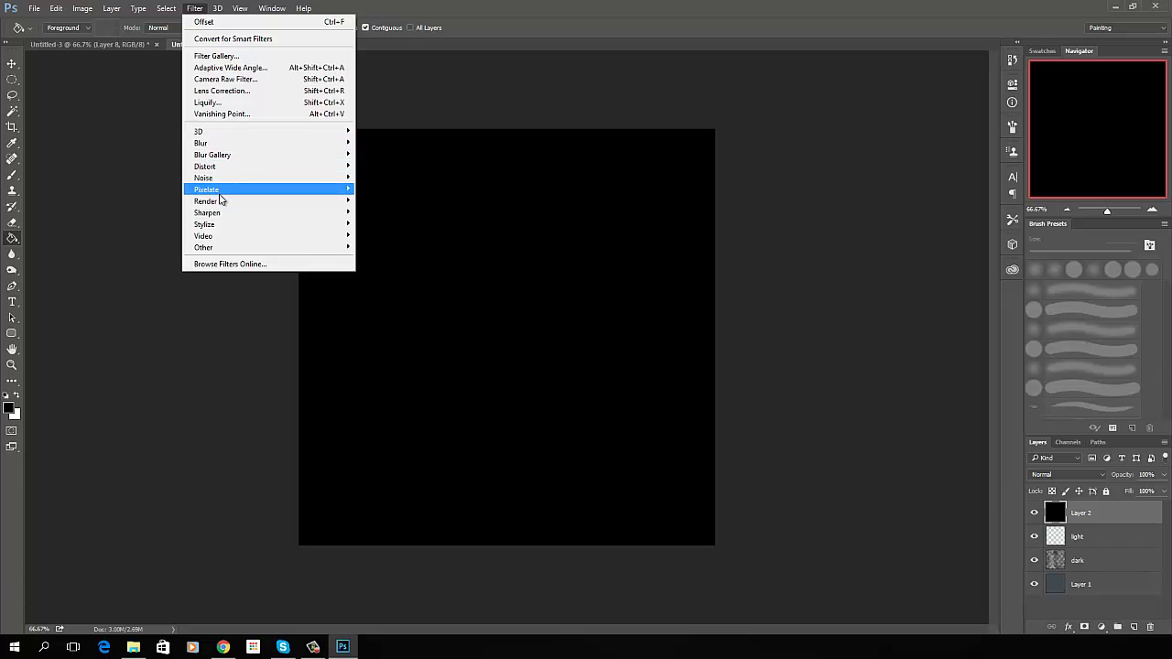
pyautogui.moveTo(217, 201)
pyautogui.click(134, 242)
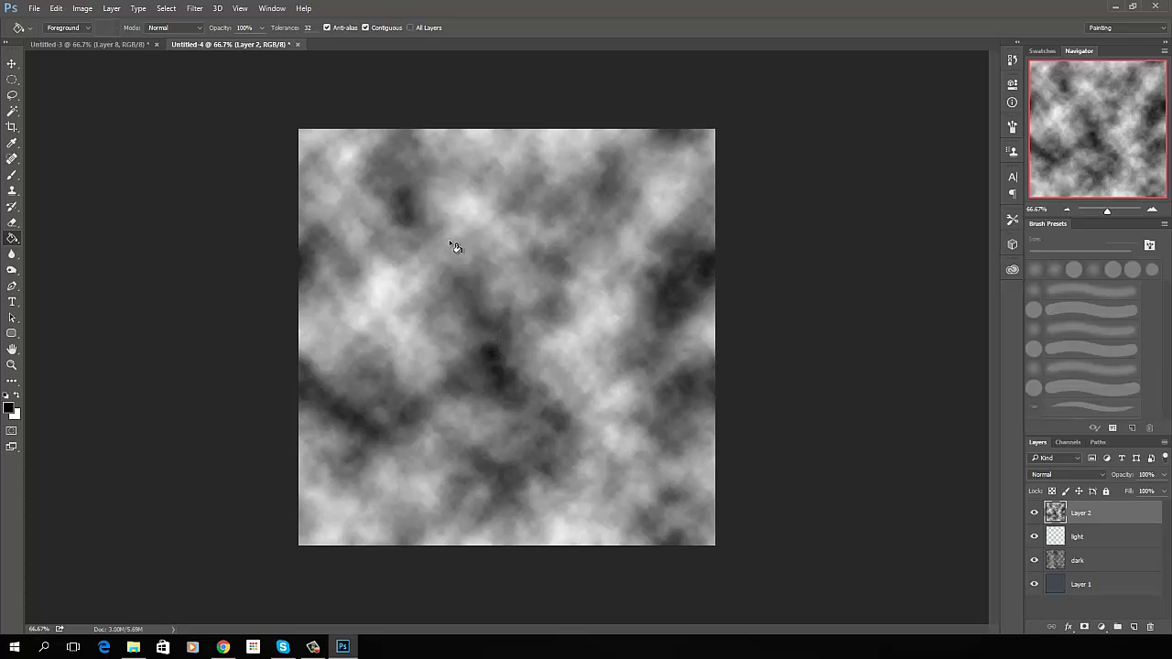
# - Compare Reticulation, Note Paper and Charcoal, then apply Graphic Pen (Stroke Length 15, Right Diagonal) to Layer 2
pyautogui.click(195, 9)
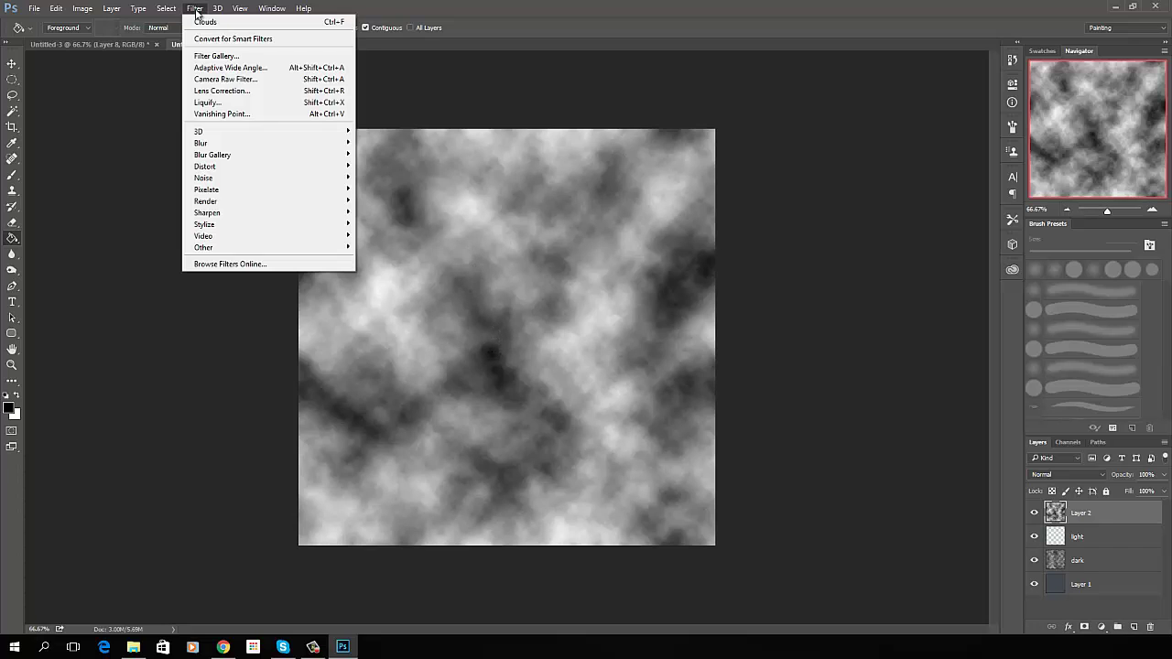
pyautogui.click(209, 55)
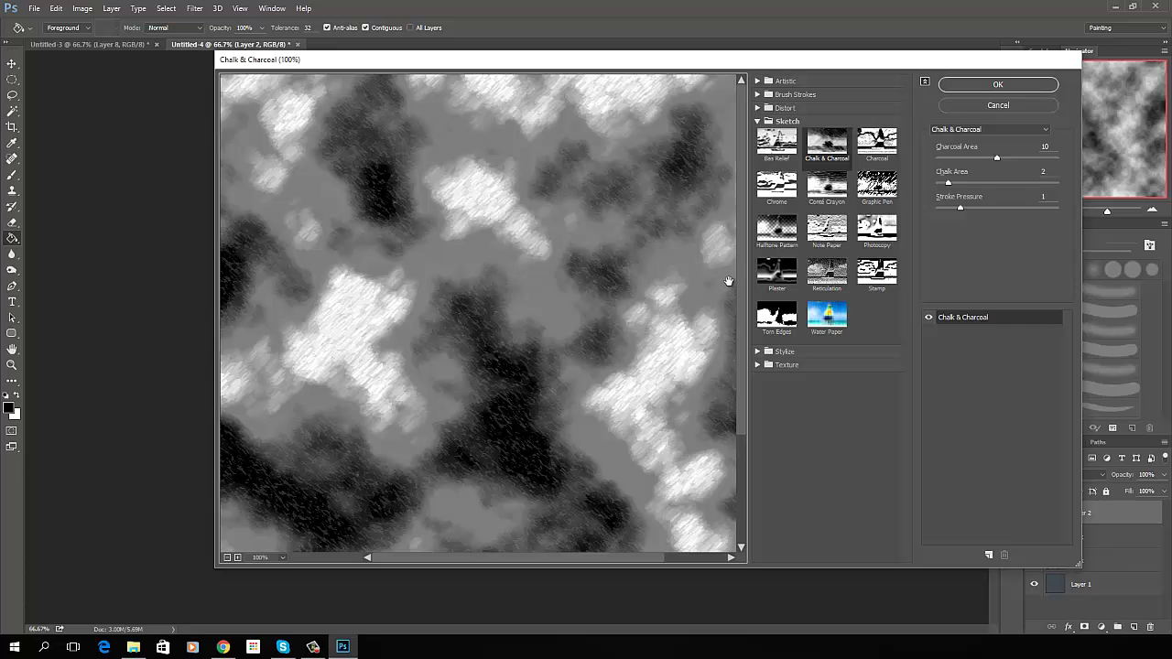
pyautogui.click(831, 282)
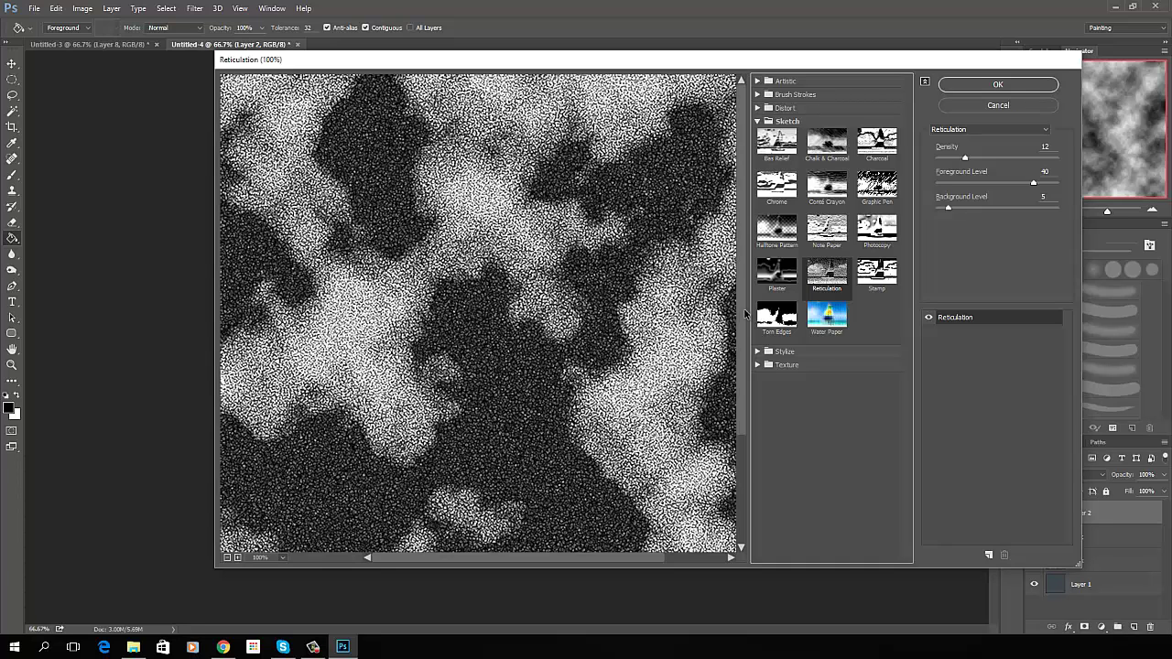
pyautogui.click(827, 229)
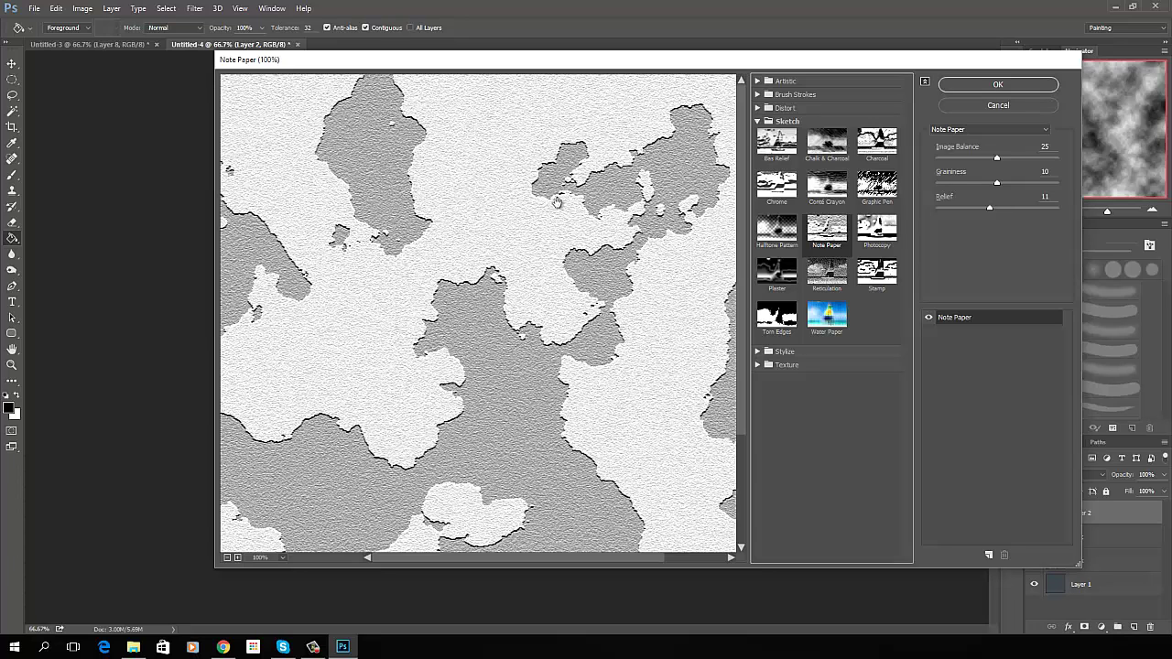
pyautogui.click(878, 143)
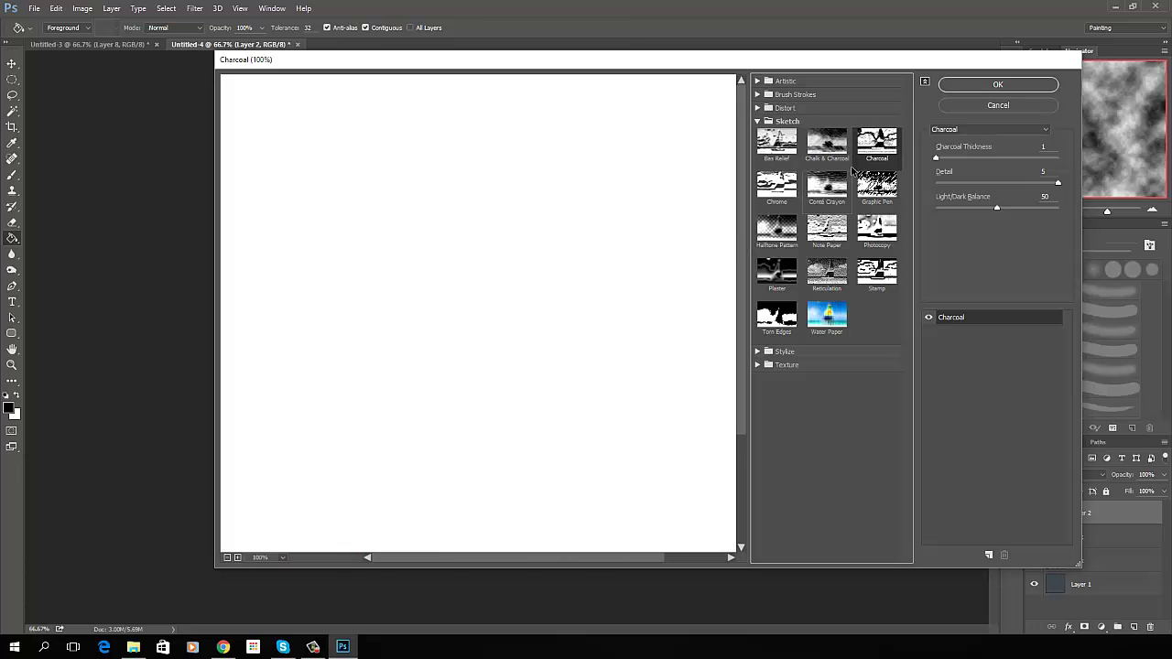
pyautogui.click(876, 186)
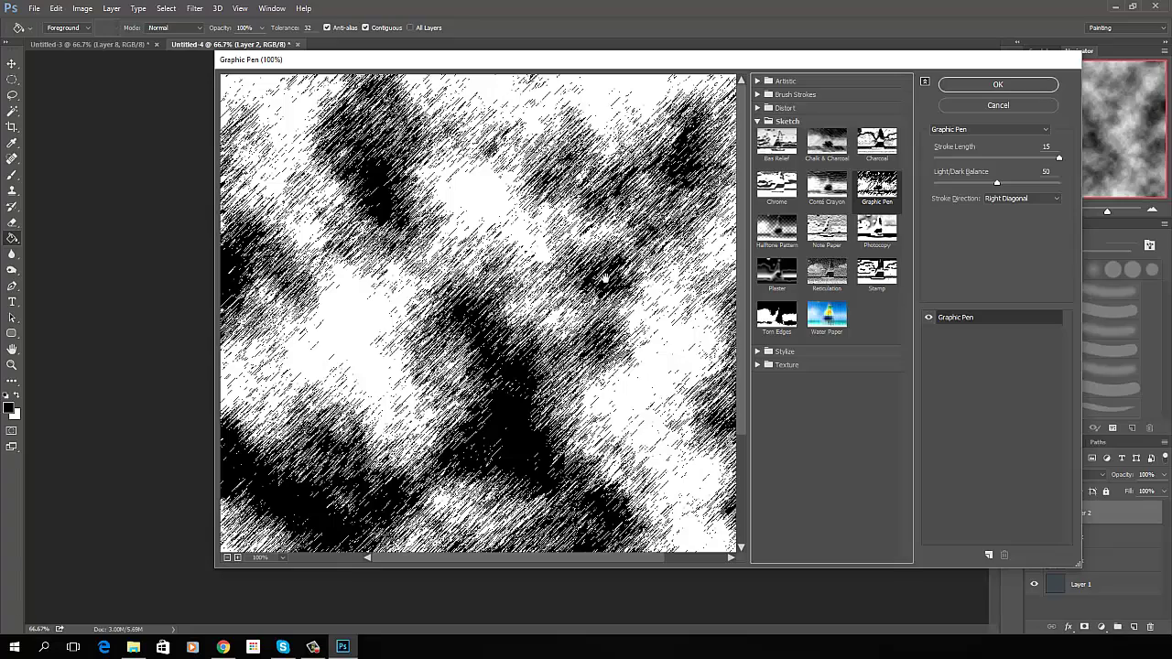
pyautogui.click(998, 85)
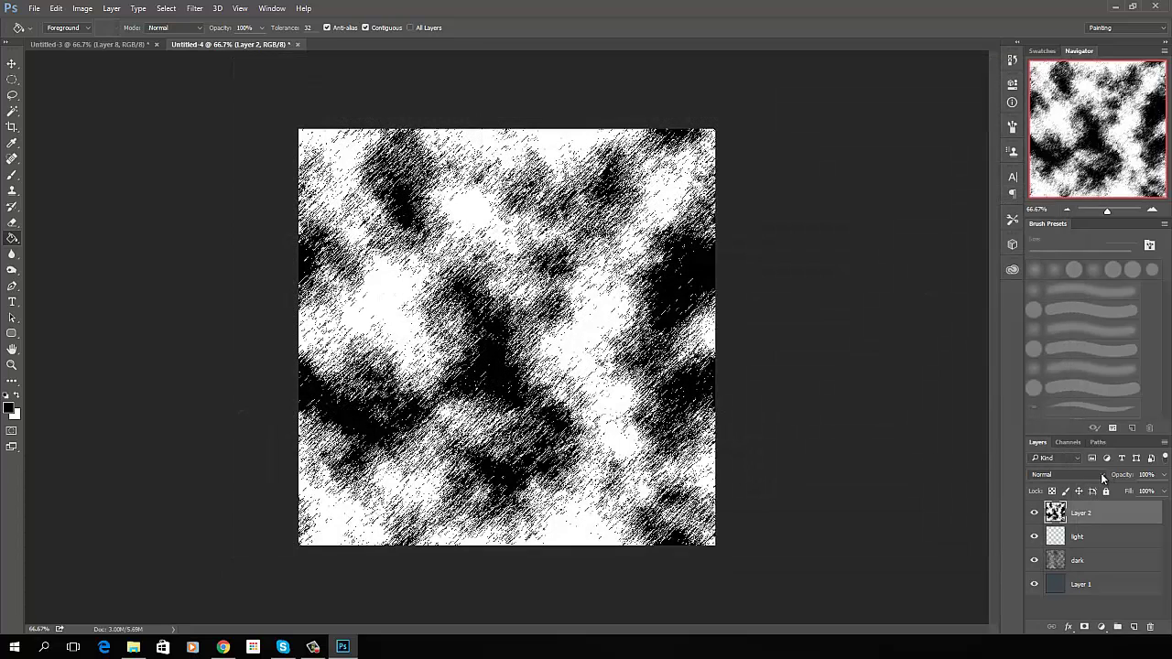
# - Set Layer 2 to Soft Light blending at 13% opacity after briefly trying Overlay
pyautogui.click(1099, 474)
pyautogui.click(1062, 351)
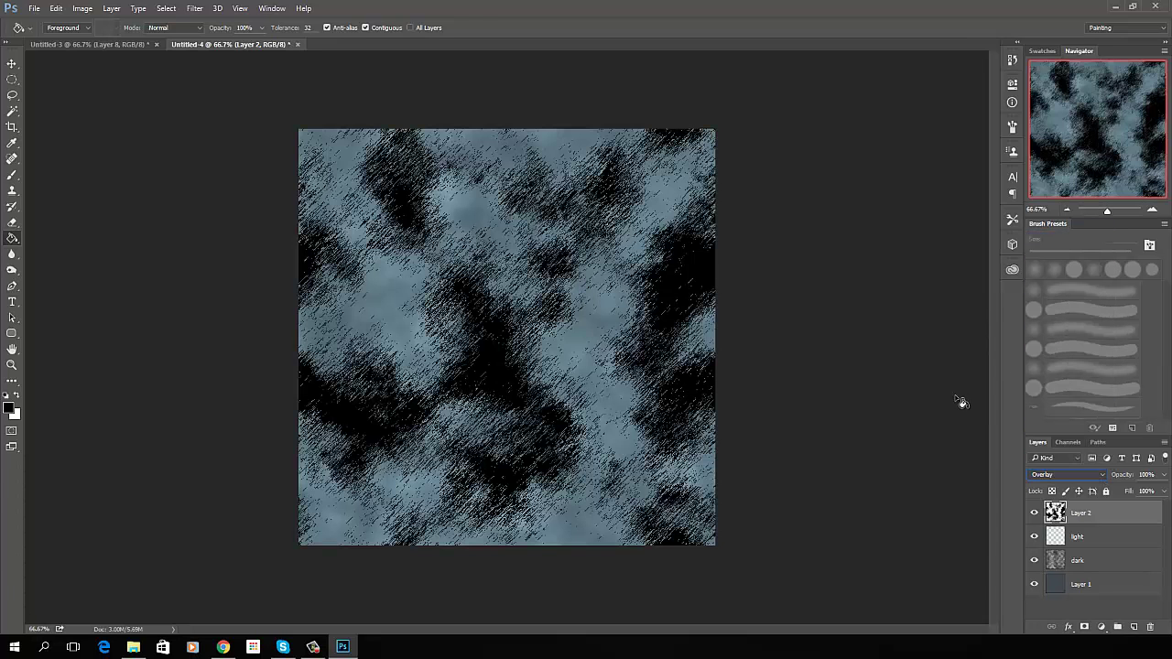
pyautogui.click(1103, 477)
pyautogui.click(1060, 353)
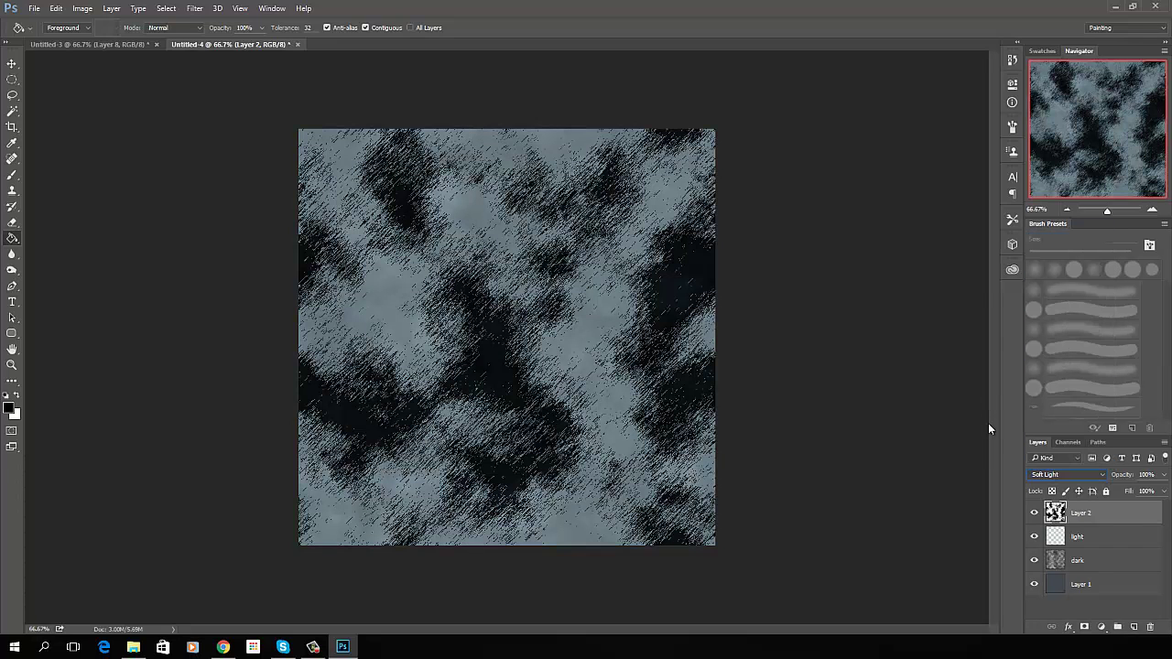
pyautogui.click(1163, 474)
pyautogui.moveTo(1162, 492); pyautogui.dragTo(1118, 492)
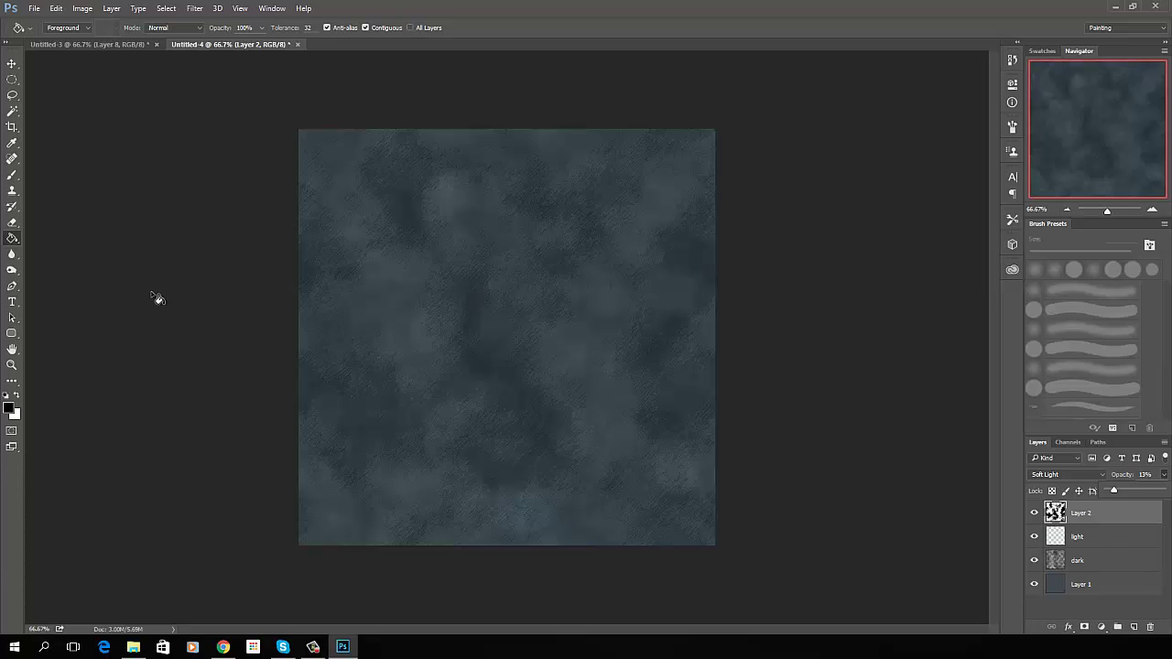
# - Add a new Layer 3 above Layer 2 and lower its fill to 0%
pyautogui.click(1135, 628)
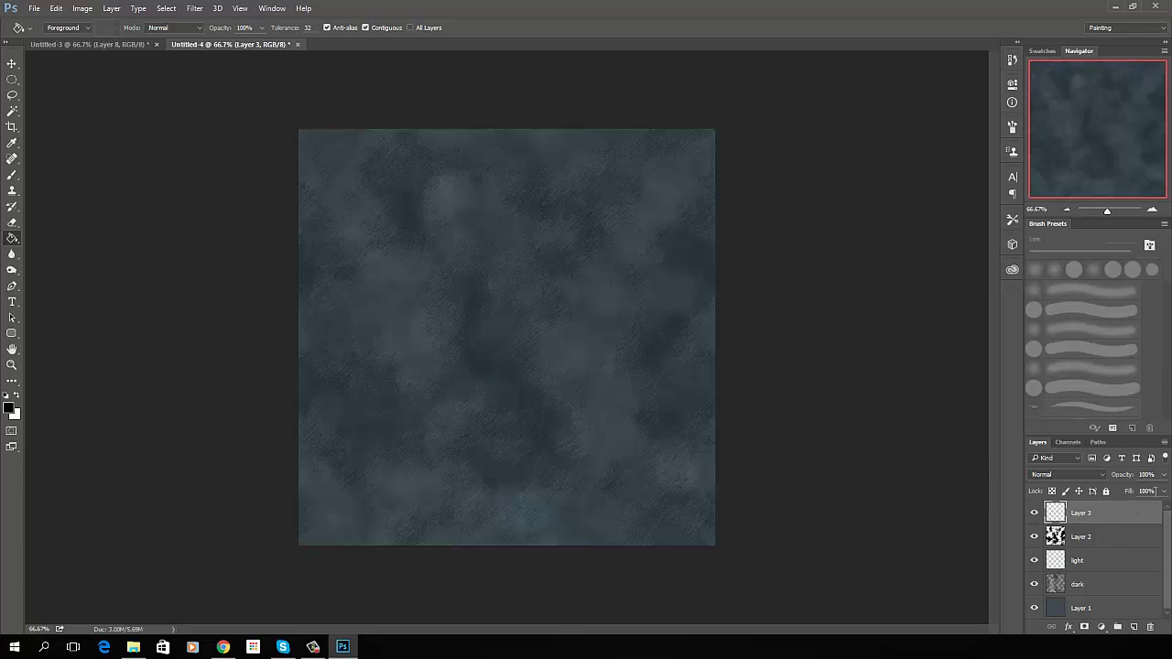
pyautogui.click(1162, 491)
pyautogui.moveTo(1161, 510); pyautogui.dragTo(1105, 510)
pyautogui.click(1112, 522)
# - Give Layer 3 an Inner Bevel & Emboss with direction Down and 200% depth
pyautogui.doubleClick(1121, 514)
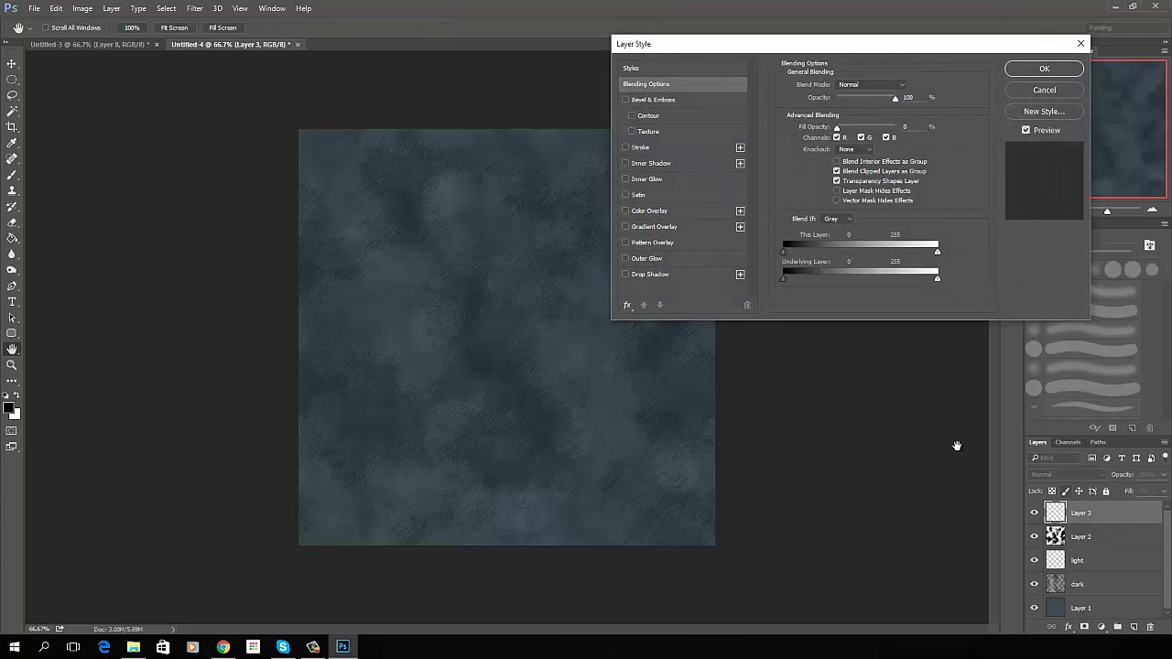
pyautogui.click(646, 101)
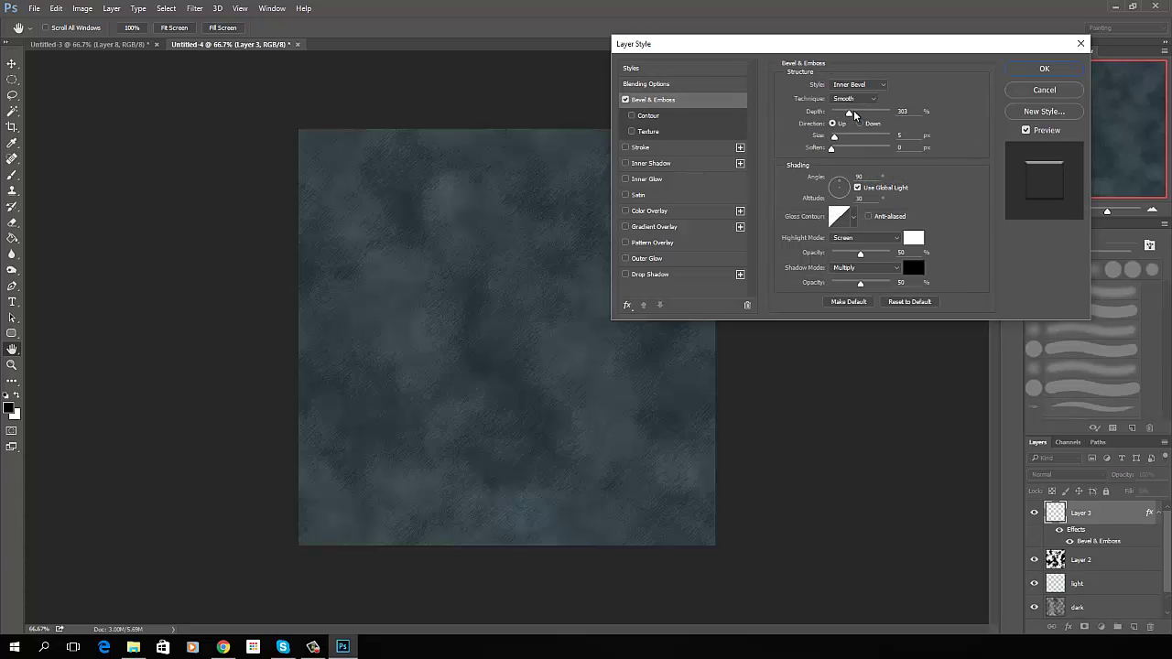
pyautogui.click(900, 135)
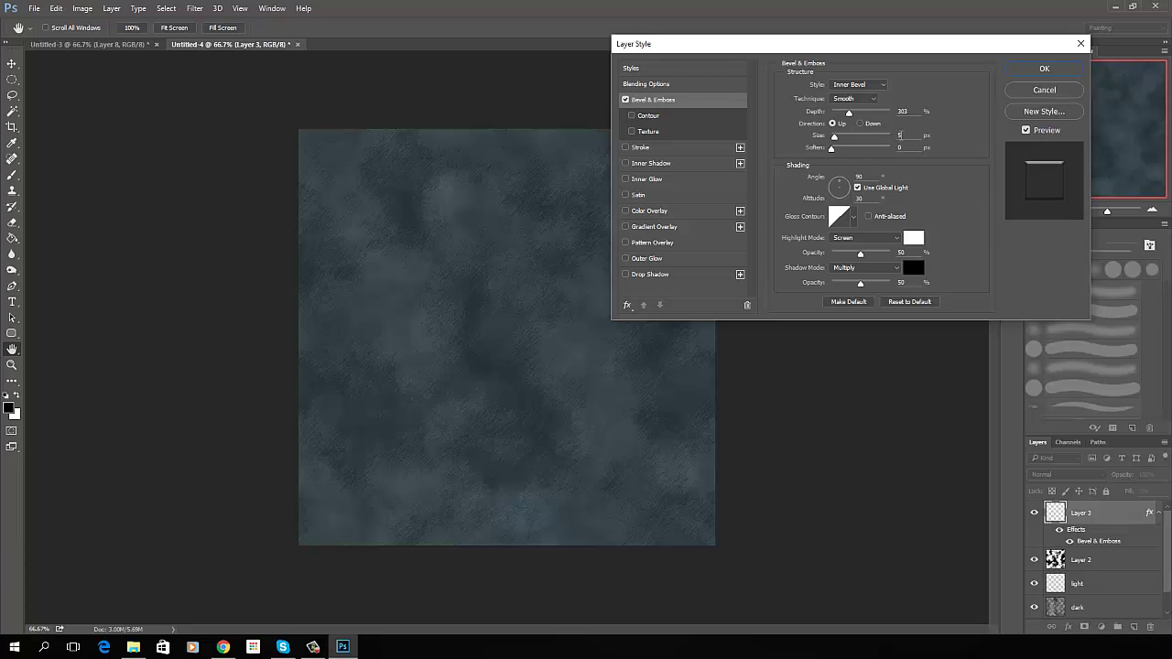
pyautogui.click(830, 152)
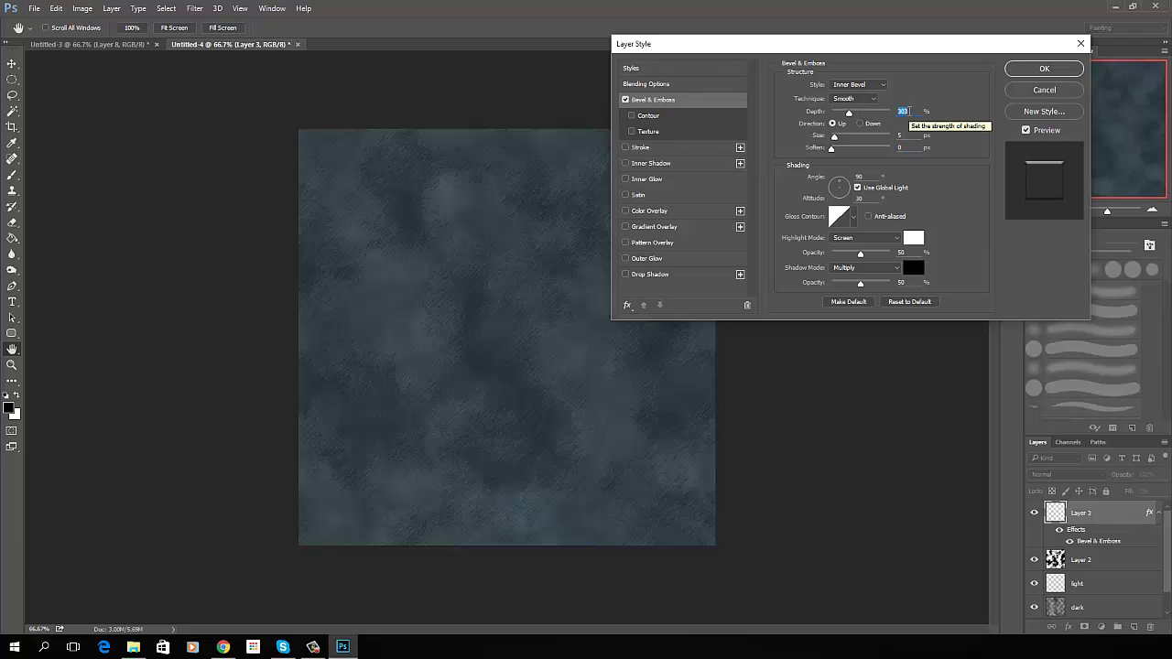
pyautogui.write('300')
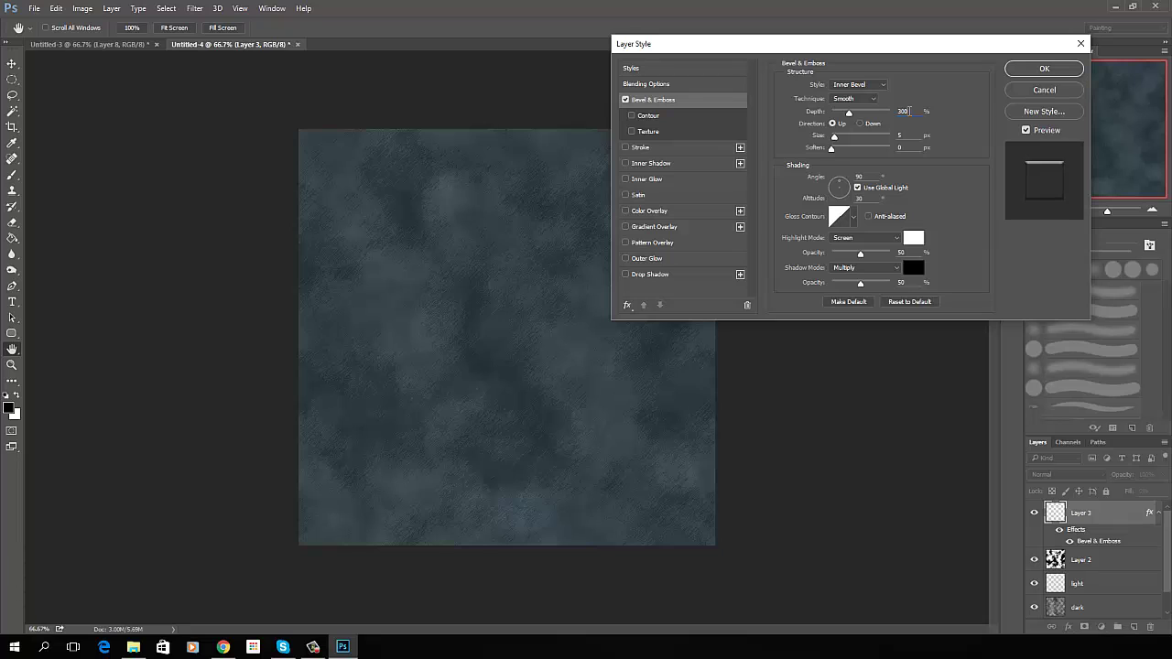
pyautogui.click(860, 123)
pyautogui.doubleClick(903, 111)
pyautogui.write('200')
pyautogui.click(1041, 70)
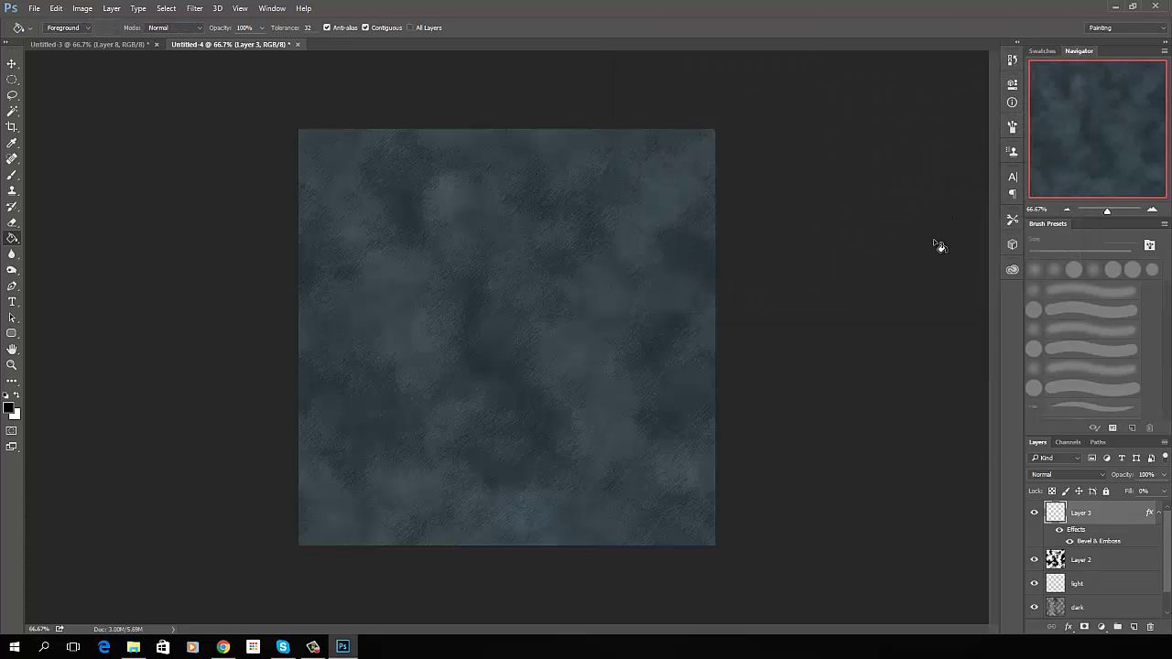
# - Choose the Brush tool with a hard round tip at 1% spacing and 2 px size
pyautogui.click(11, 177)
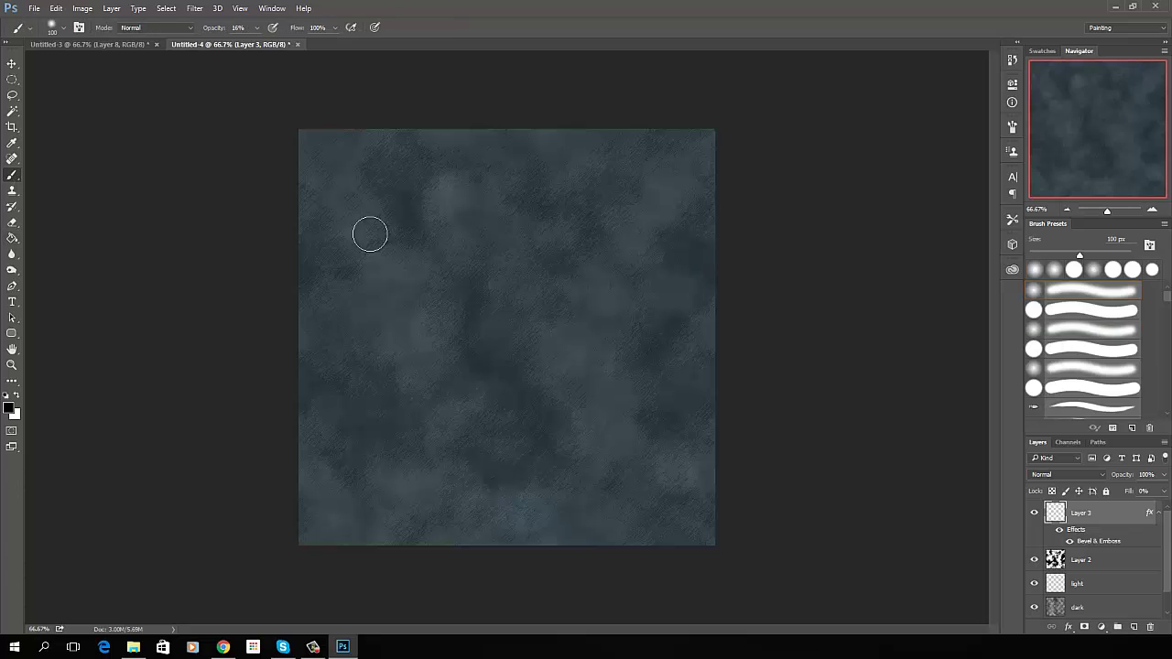
pyautogui.click(1032, 348)
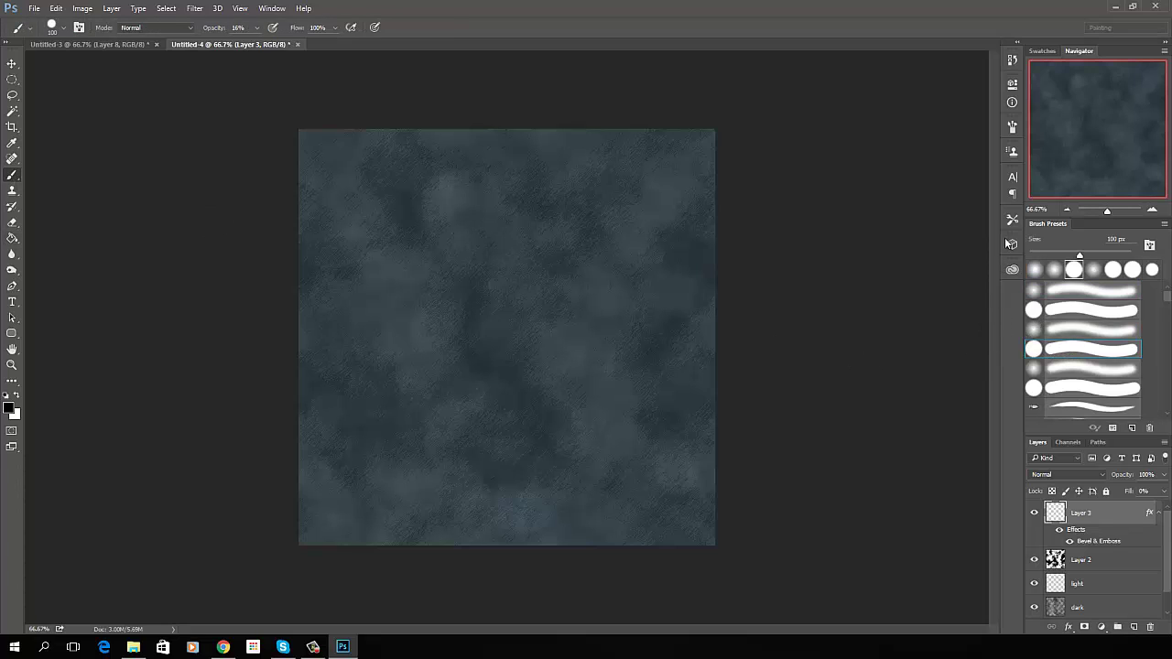
pyautogui.click(1012, 126)
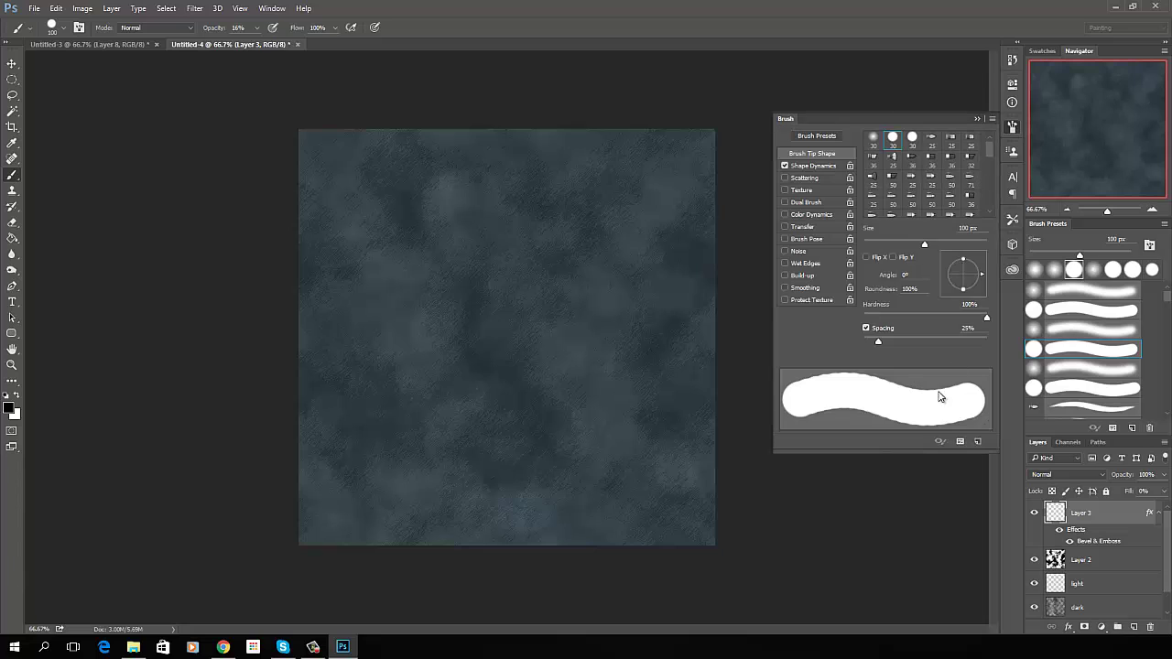
pyautogui.moveTo(879, 342); pyautogui.dragTo(861, 343)
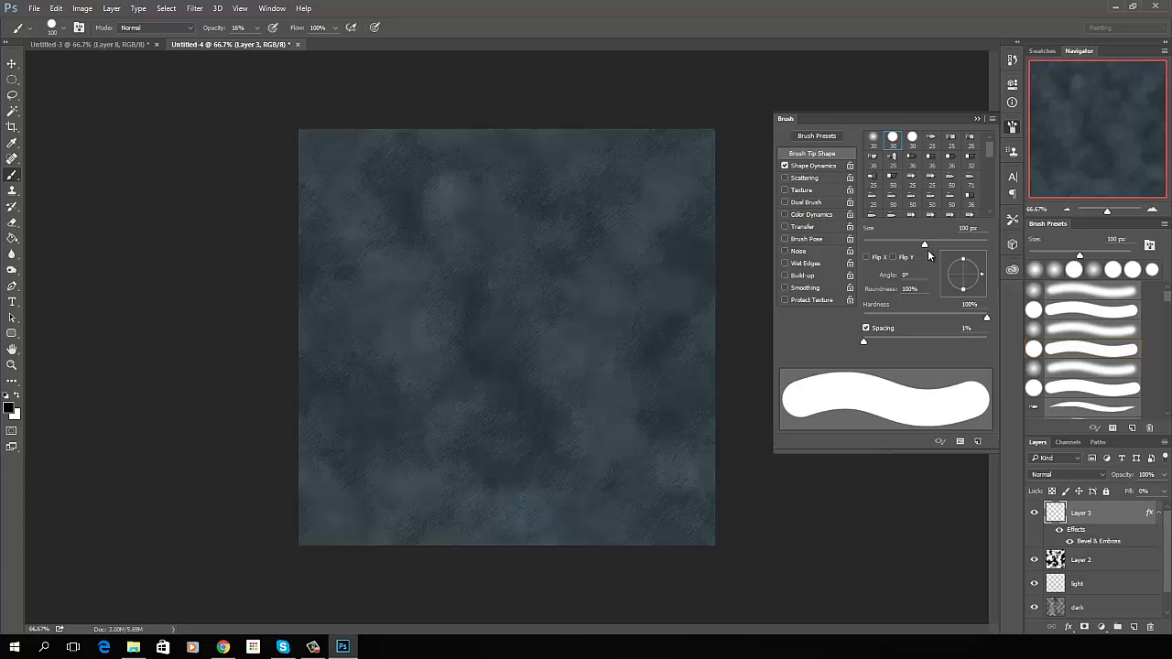
pyautogui.moveTo(924, 246); pyautogui.dragTo(862, 239)
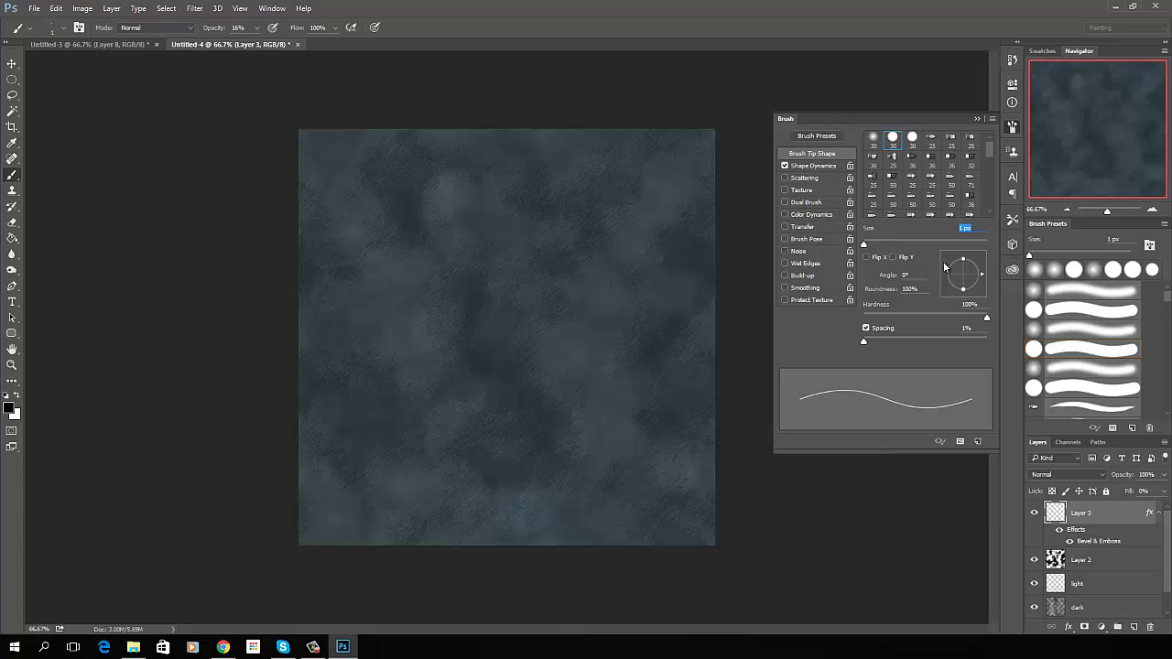
pyautogui.write('2')
pyautogui.press('Return')
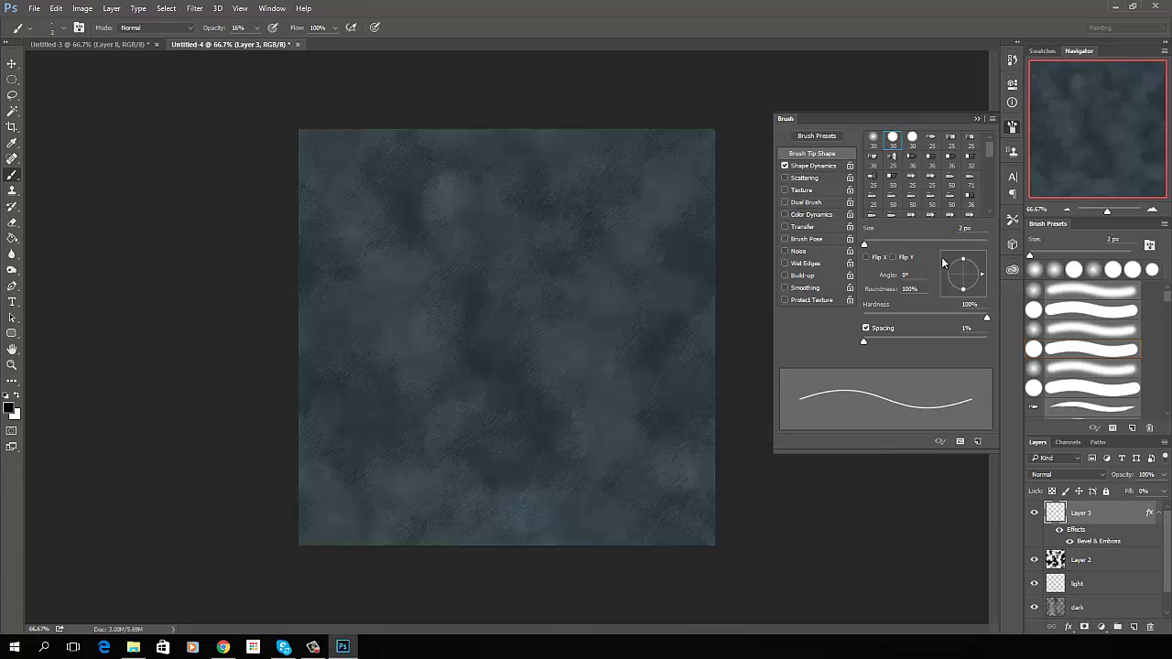
# - Turn off Shape Dynamics and re-enter the 2 px brush size
pyautogui.click(812, 167)
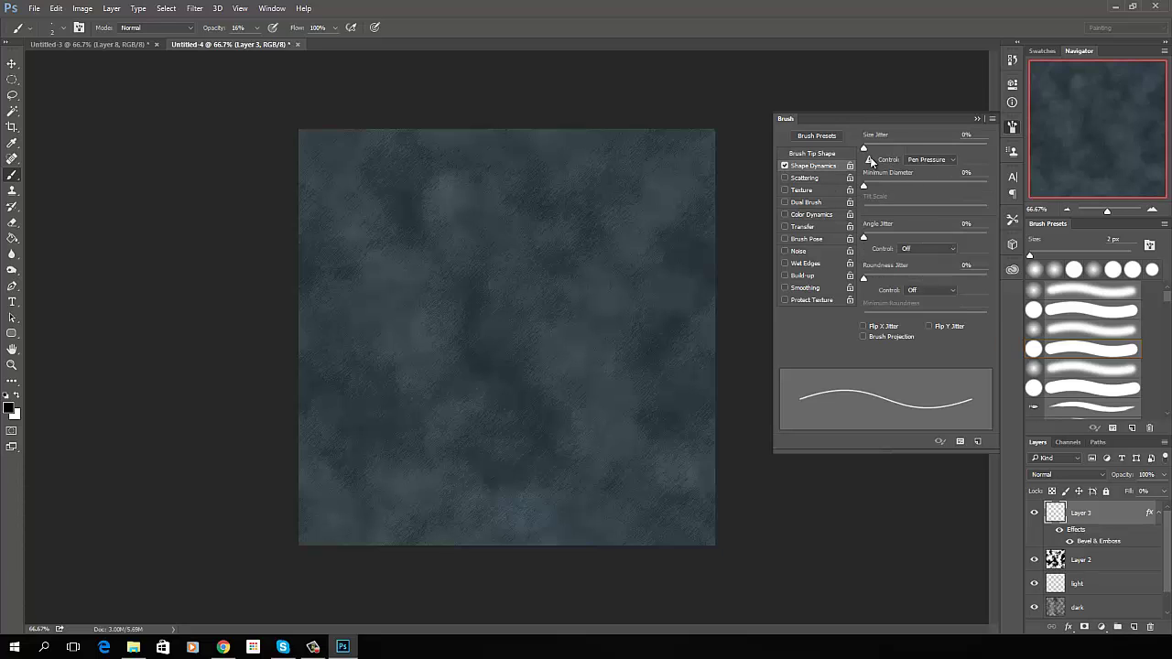
pyautogui.click(785, 165)
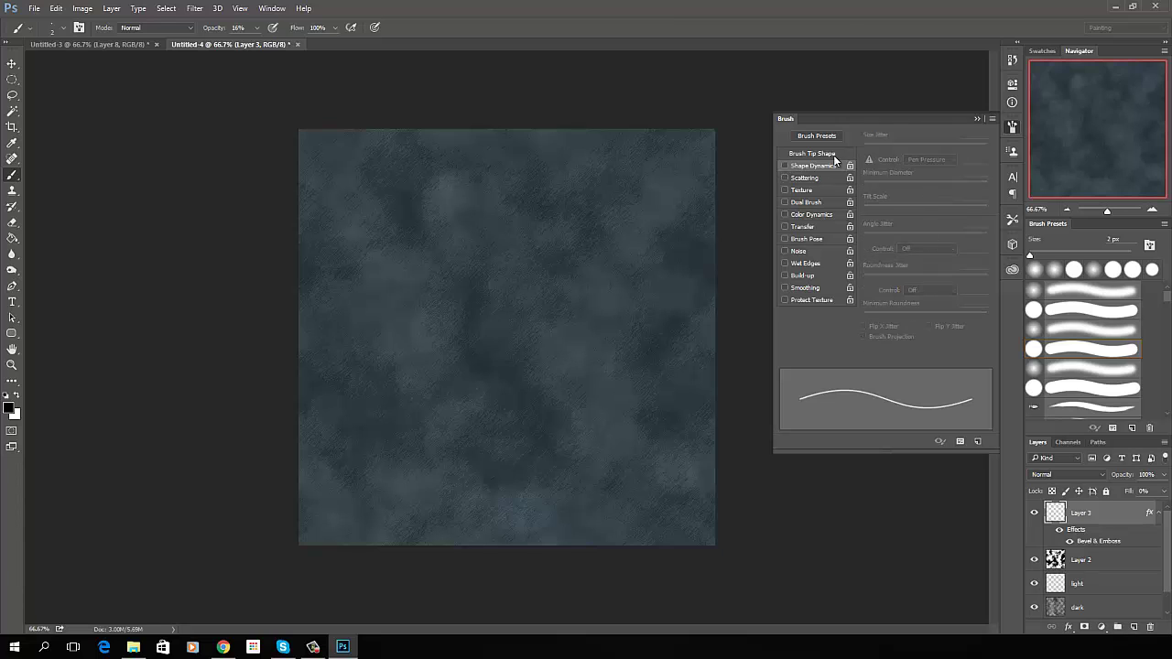
pyautogui.click(814, 154)
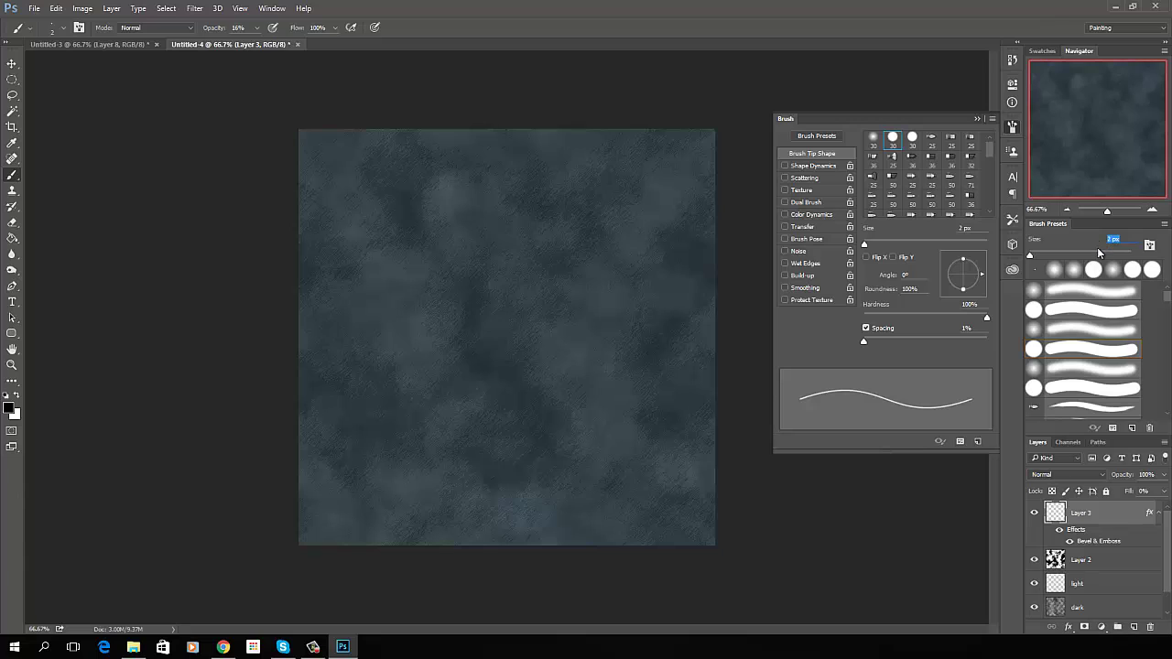
pyautogui.write('6')
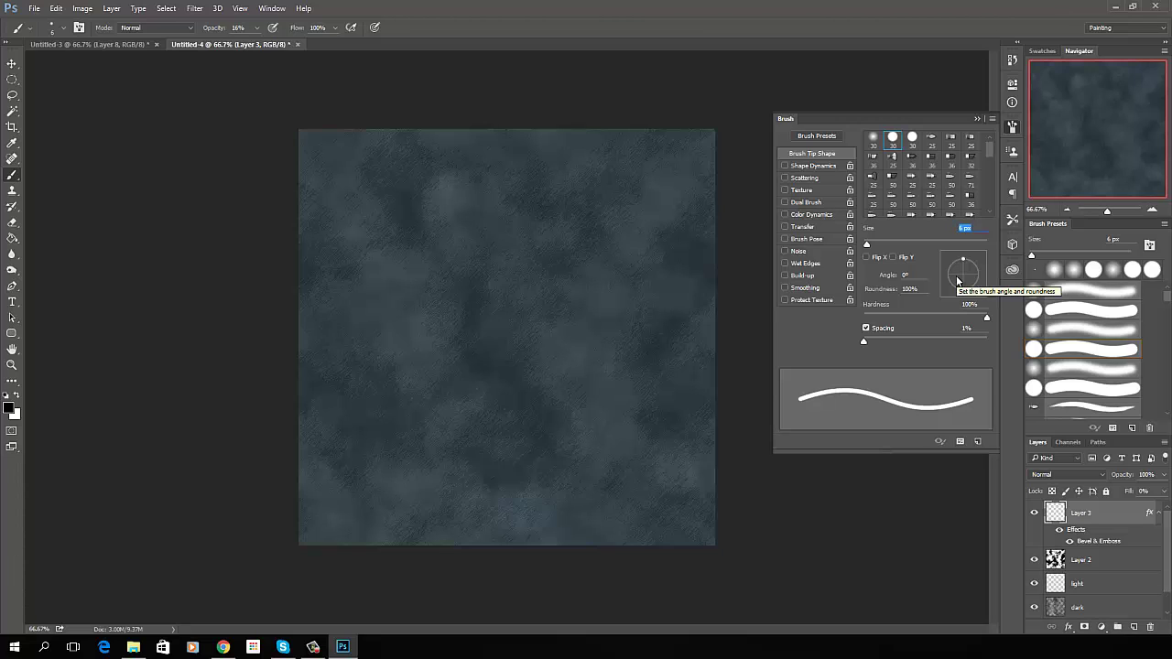
pyautogui.write('2')
pyautogui.press('Return')
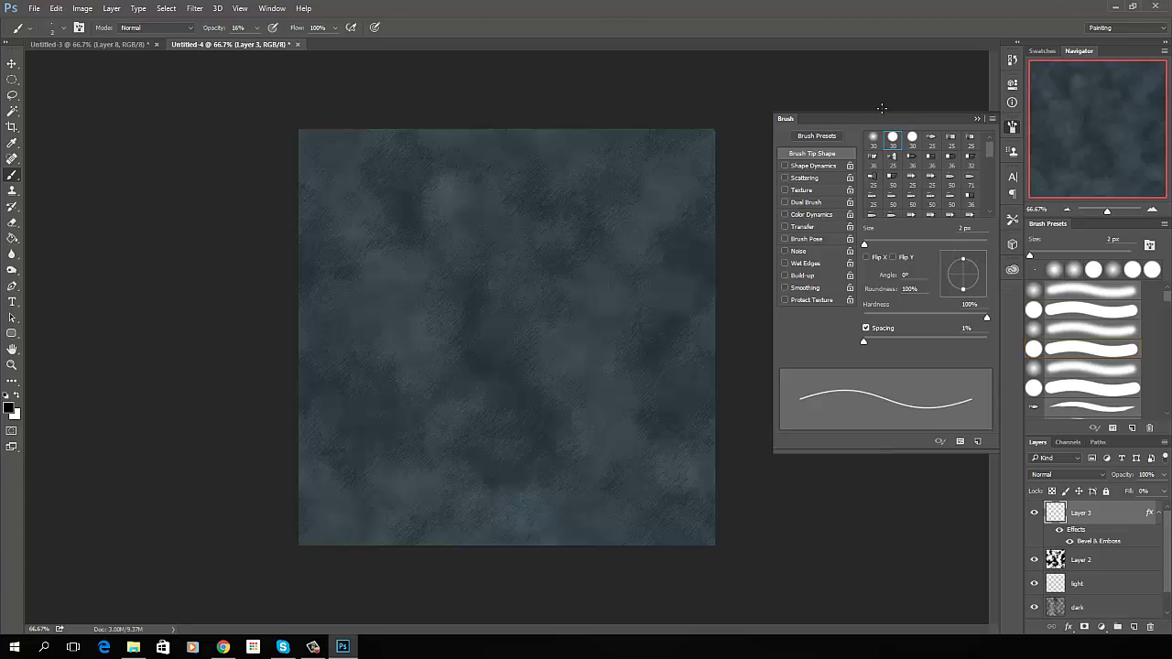
# - Raise the brush opacity to 100%
pyautogui.click(257, 28)
pyautogui.moveTo(259, 42); pyautogui.dragTo(309, 46)
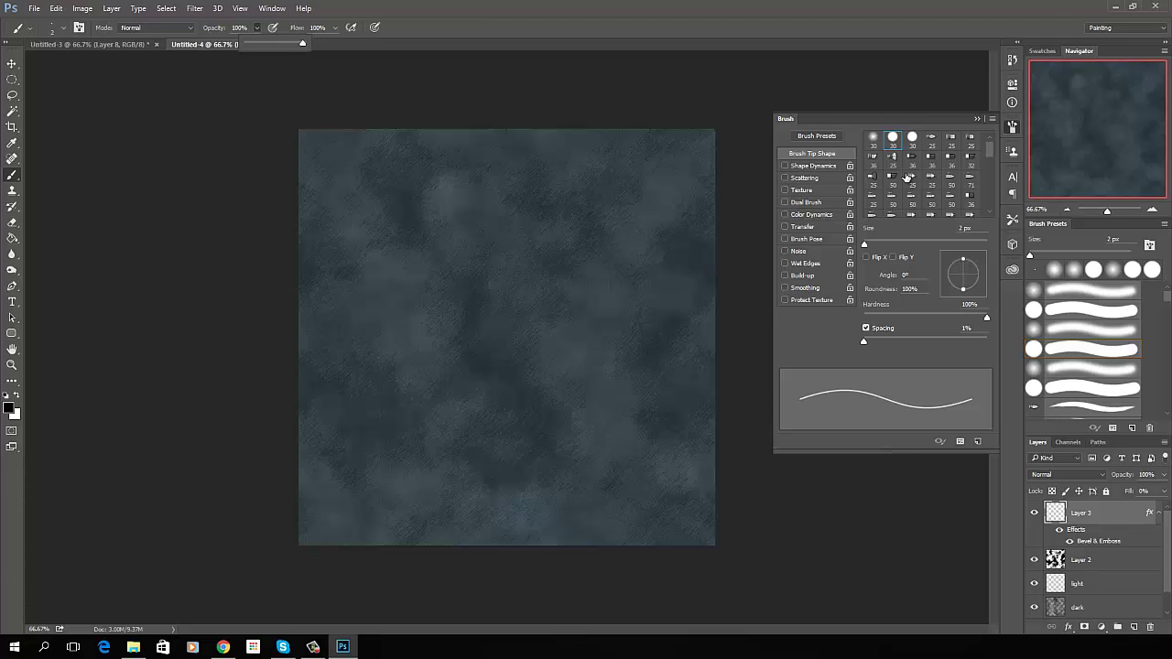
pyautogui.click(733, 215)
# - Paint a thin straight test scratch on Layer 3 and zoom in to inspect it
pyautogui.moveTo(384, 300); pyautogui.dragTo(632, 272)
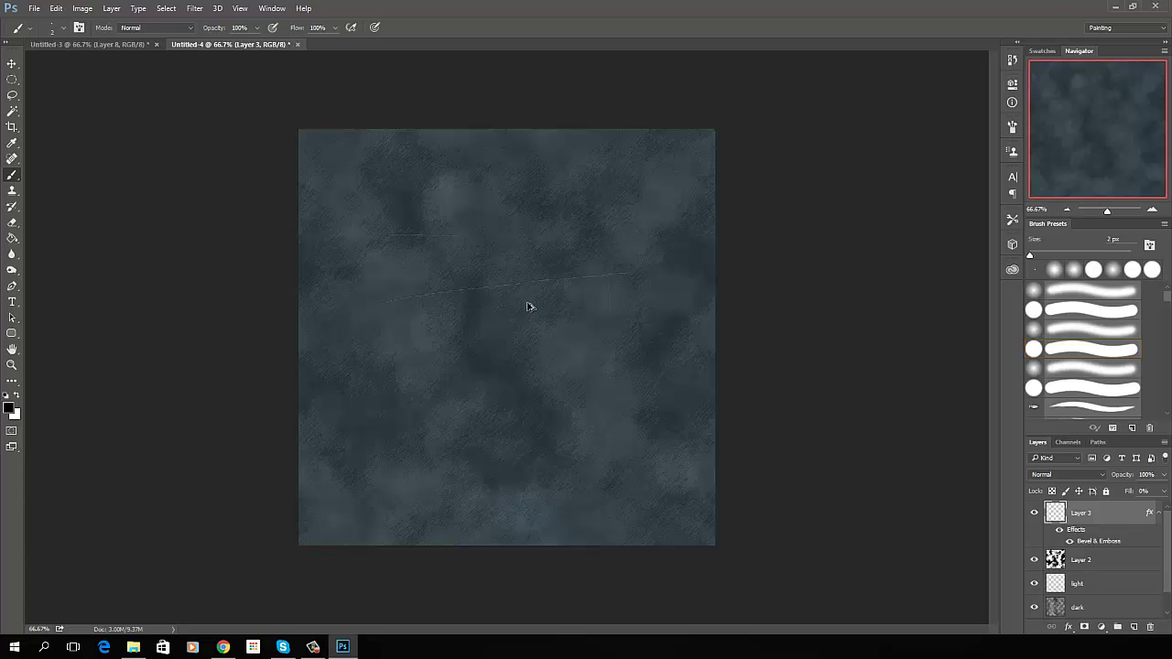
pyautogui.hotkey('ctrl', '+')
pyautogui.hotkey('ctrl', '+')
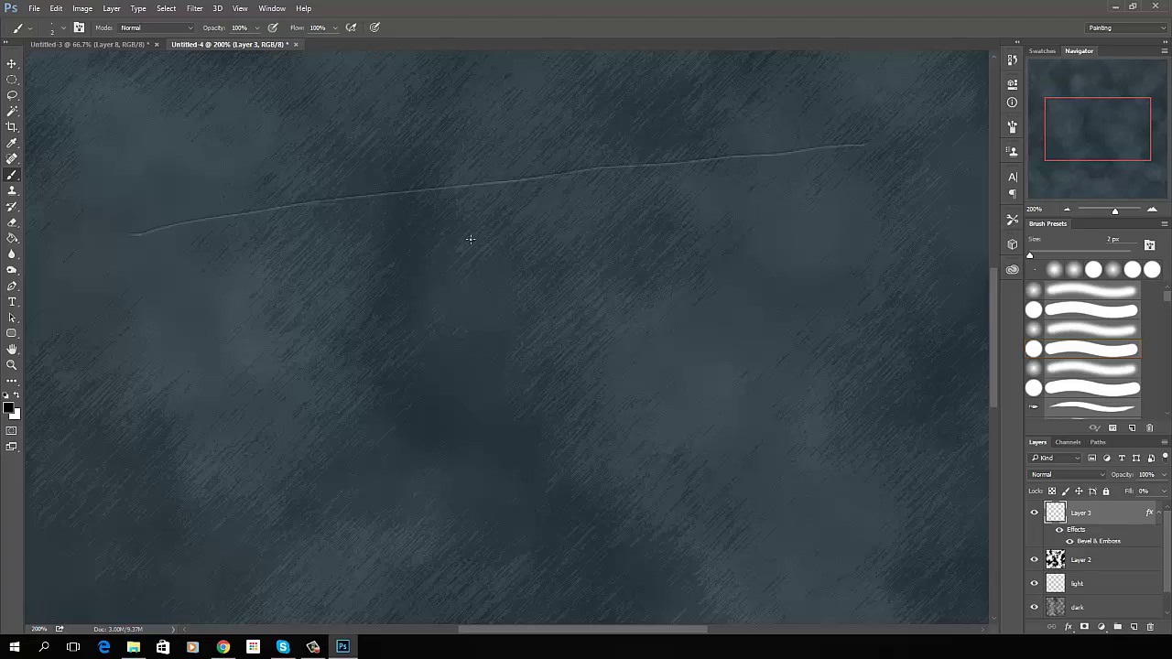
pyautogui.hotkey('ctrl', '-')
pyautogui.hotkey('ctrl', '-')
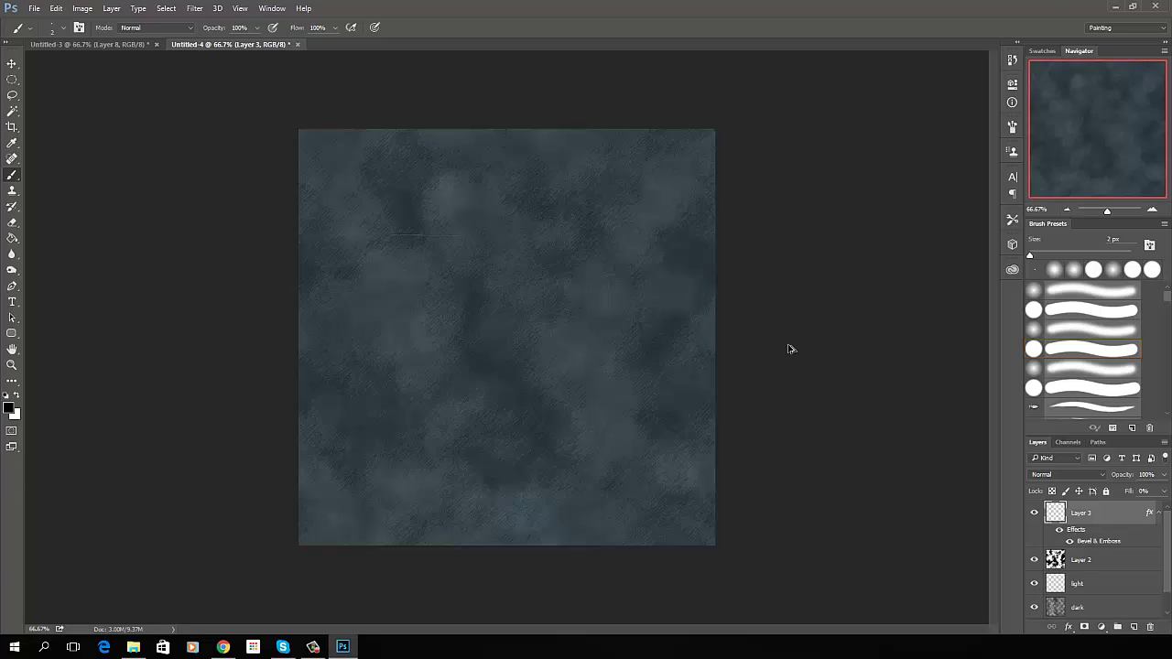
pyautogui.click(1012, 128)
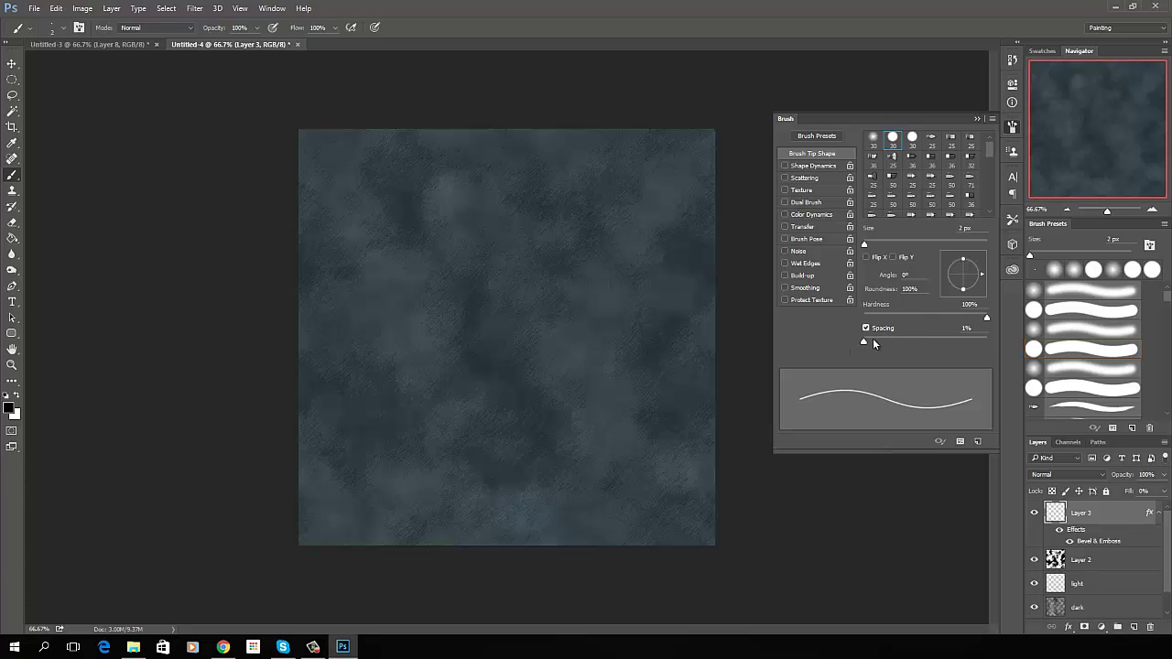
# - Switch Layer 3's Bevel & Emboss technique to Chisel Hard with 150% depth
pyautogui.click(977, 118)
pyautogui.doubleClick(1113, 514)
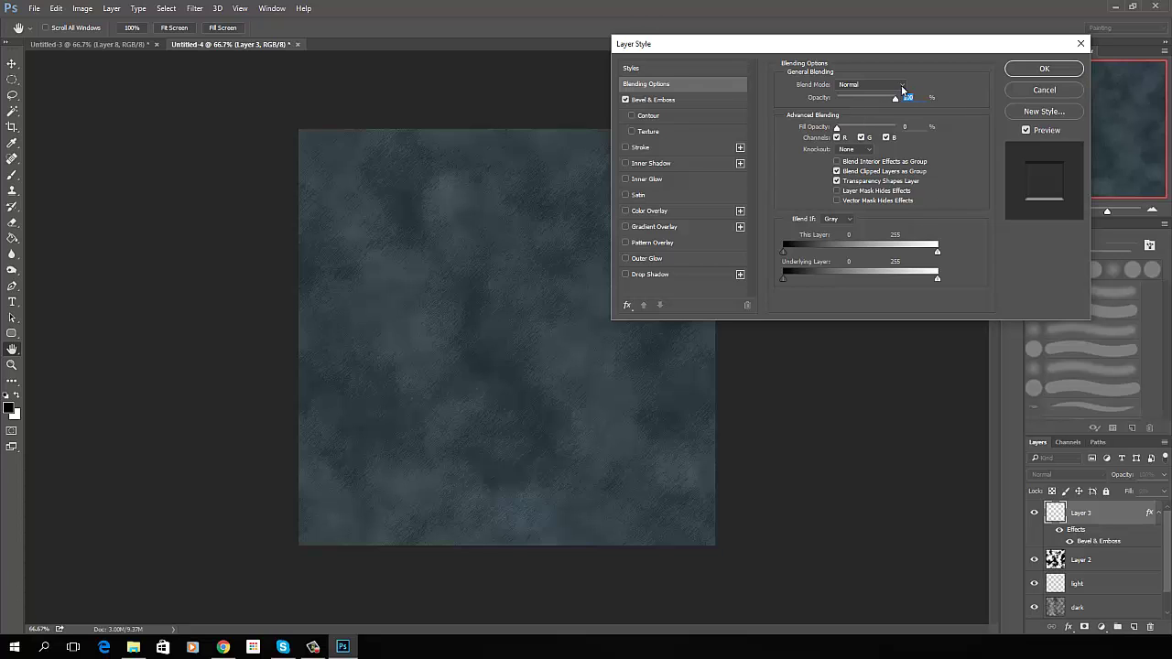
pyautogui.click(902, 88)
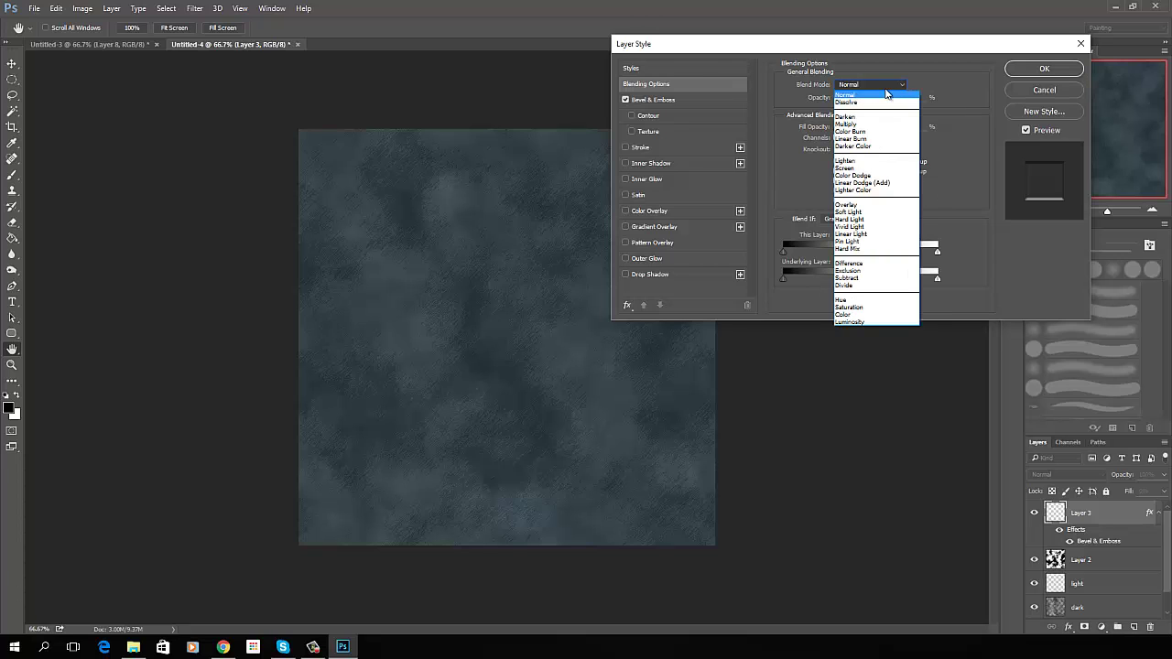
pyautogui.click(932, 83)
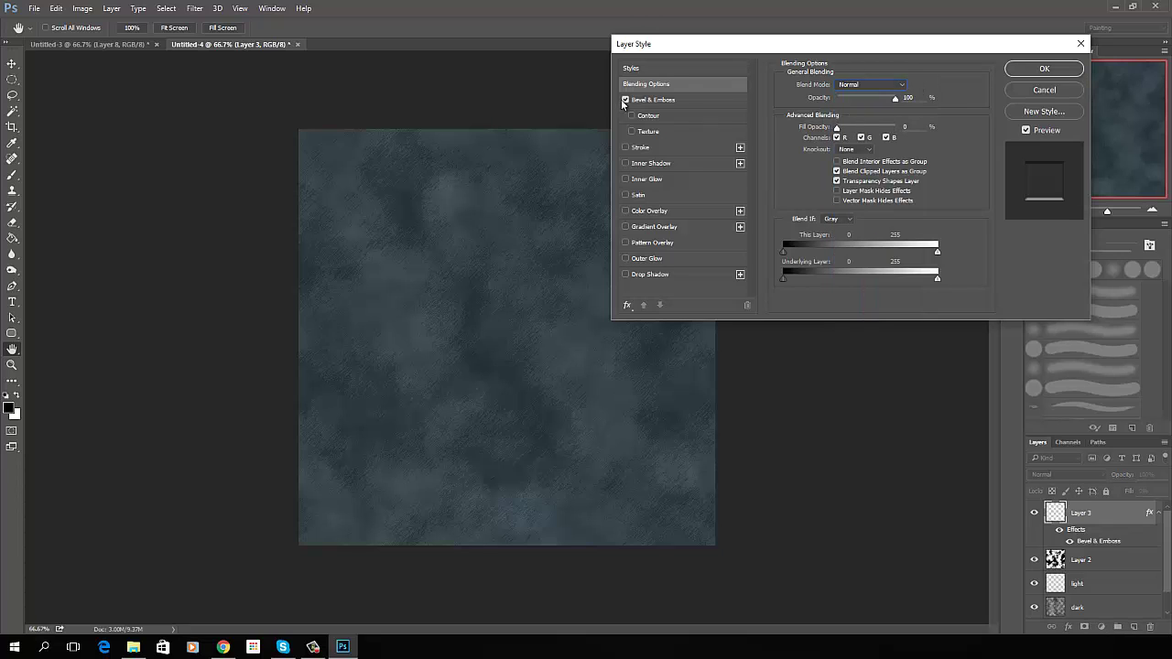
pyautogui.click(678, 99)
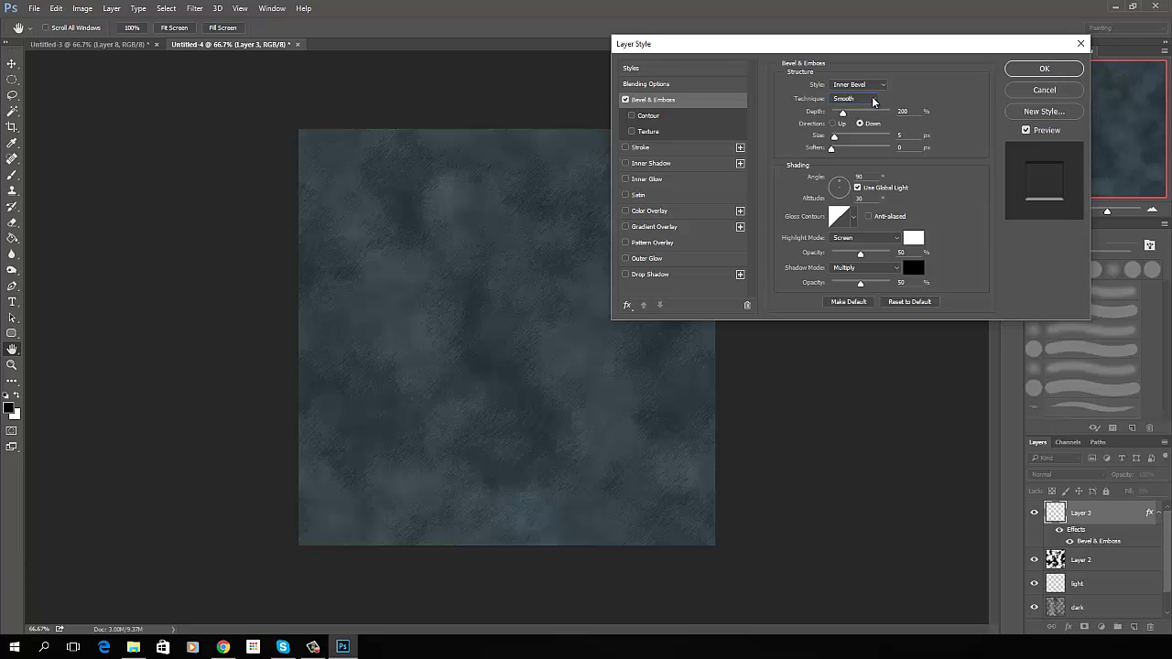
pyautogui.click(870, 99)
pyautogui.click(865, 116)
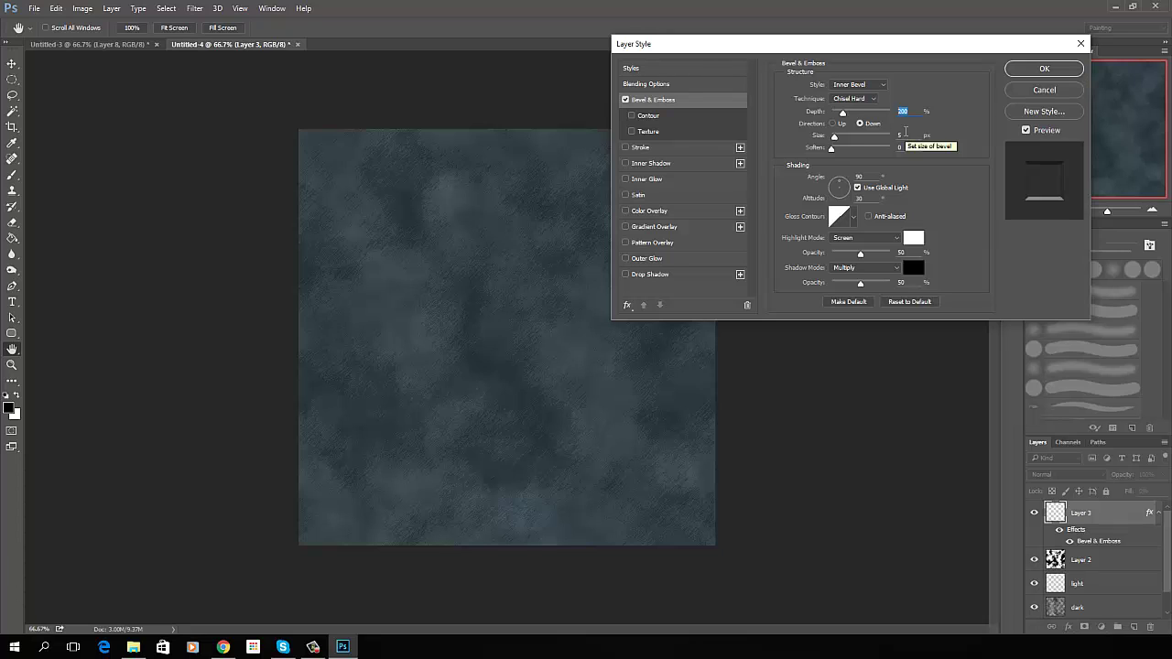
pyautogui.write('150')
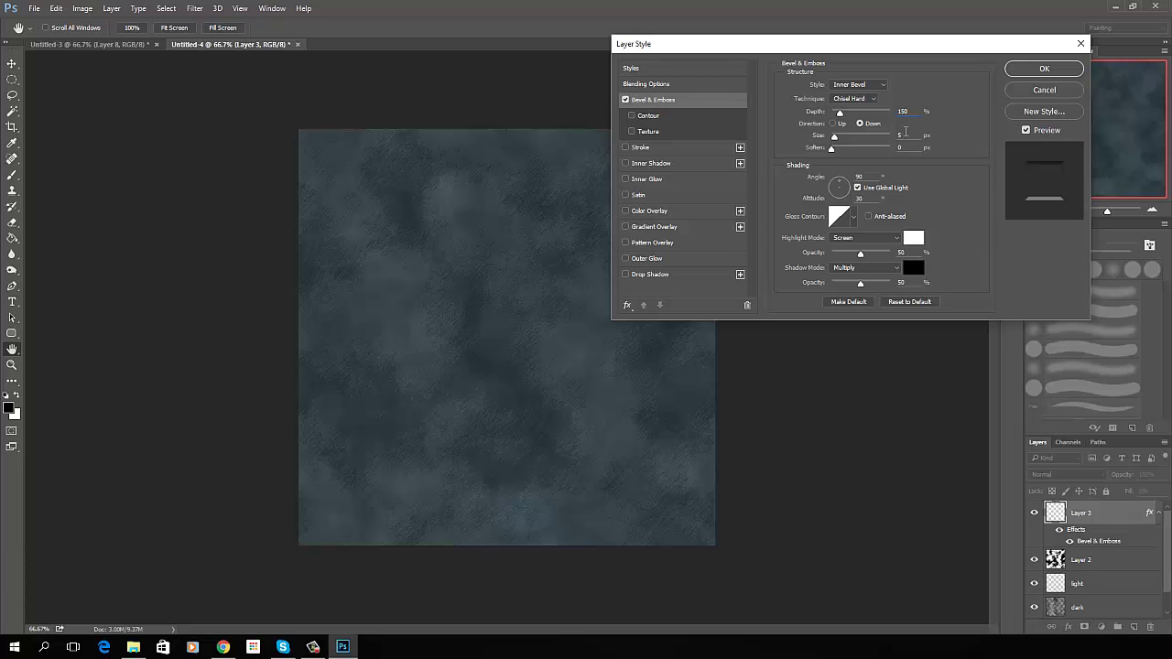
pyautogui.press('BackSpace')
pyautogui.write('0')
pyautogui.write('150')
# - Paint about ten thin, mostly horizontal scratches across the whole canvas on Layer 3
pyautogui.press('Return')
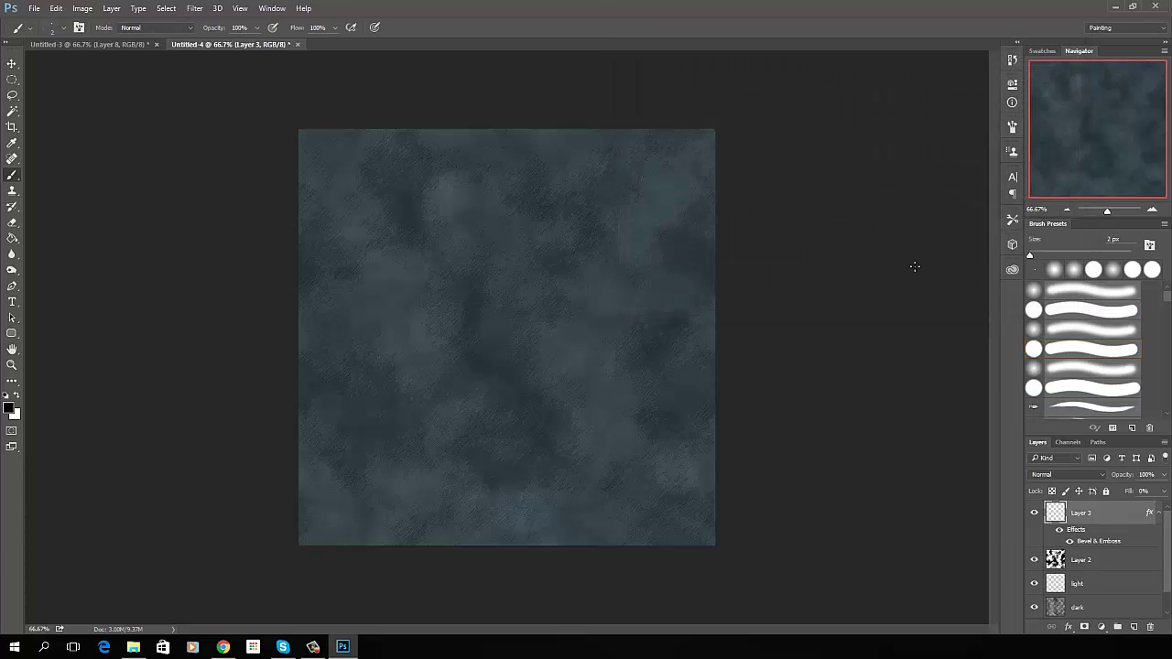
pyautogui.moveTo(402, 305); pyautogui.dragTo(713, 306)
pyautogui.moveTo(531, 227); pyautogui.dragTo(858, 232)
pyautogui.moveTo(222, 475)
pyautogui.mouseDown()
pyautogui.moveTo(668, 449)
pyautogui.moveTo(872, 379)
pyautogui.mouseUp()
pyautogui.moveTo(303, 144); pyautogui.dragTo(833, 136)
pyautogui.moveTo(129, 396); pyautogui.dragTo(864, 422)
pyautogui.moveTo(128, 551)
pyautogui.mouseDown()
pyautogui.moveTo(551, 552)
pyautogui.moveTo(848, 507)
pyautogui.mouseUp()
pyautogui.moveTo(254, 526); pyautogui.dragTo(836, 517)
pyautogui.moveTo(400, 506)
pyautogui.mouseDown()
pyautogui.moveTo(552, 391)
pyautogui.moveTo(782, 326)
pyautogui.mouseUp()
pyautogui.moveTo(343, 198); pyautogui.dragTo(794, 179)
pyautogui.moveTo(443, 216); pyautogui.dragTo(516, 216)
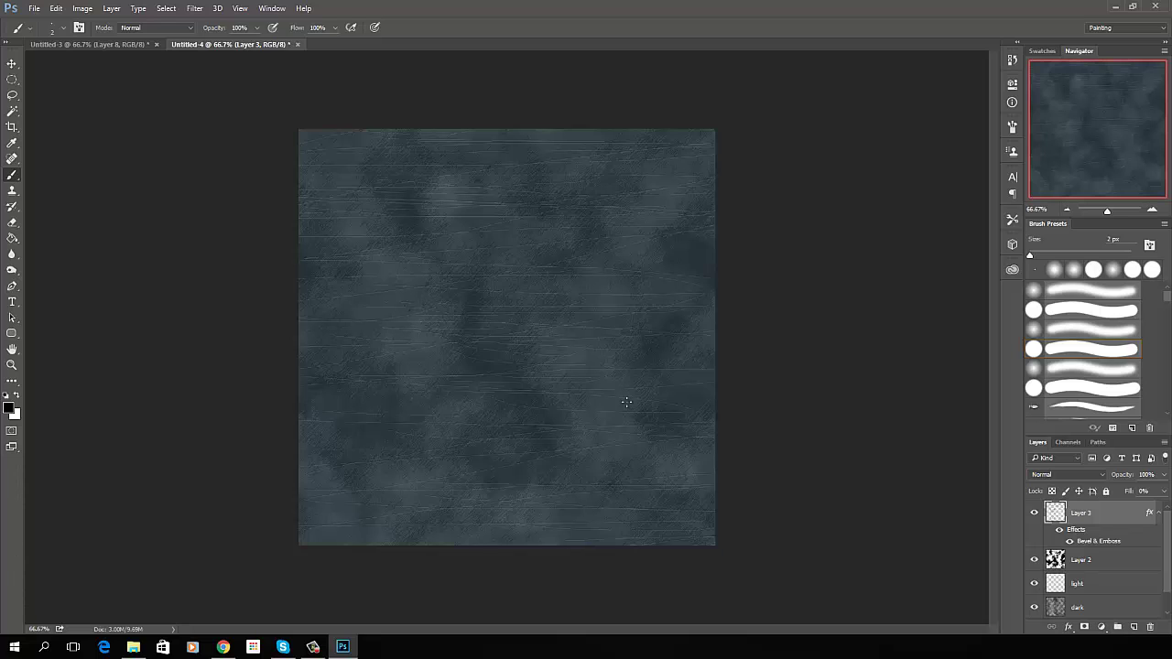
# - Add a new Layer 4 above Layer 2 and fill it with black
pyautogui.click(1119, 560)
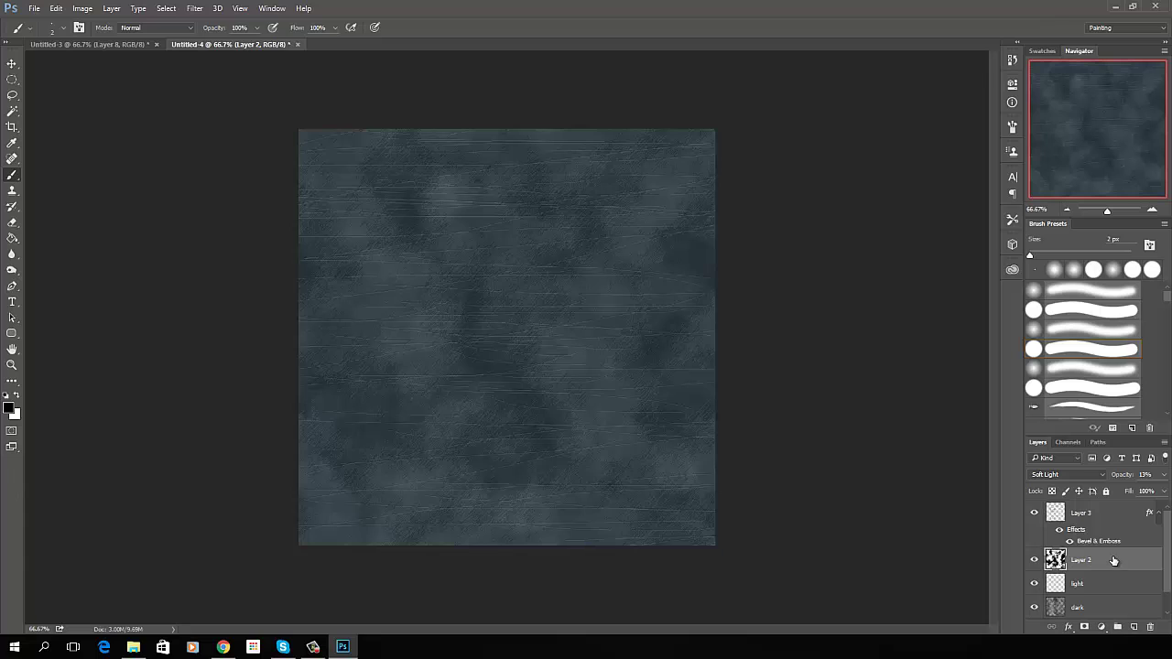
pyautogui.click(1134, 626)
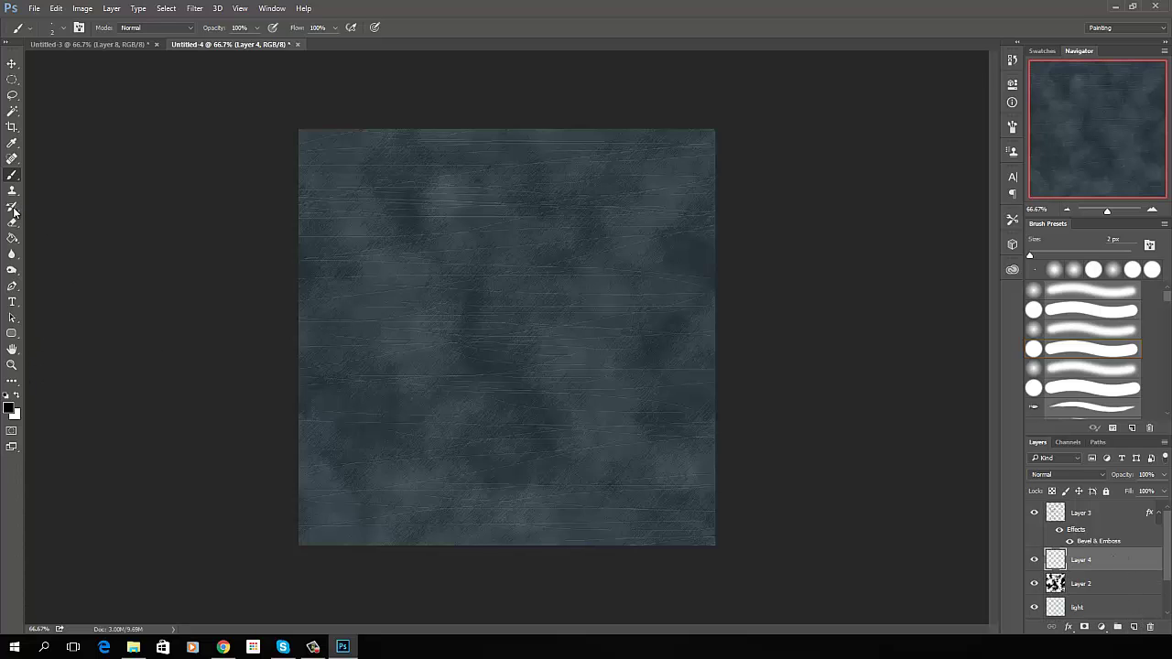
pyautogui.click(13, 238)
pyautogui.click(462, 325)
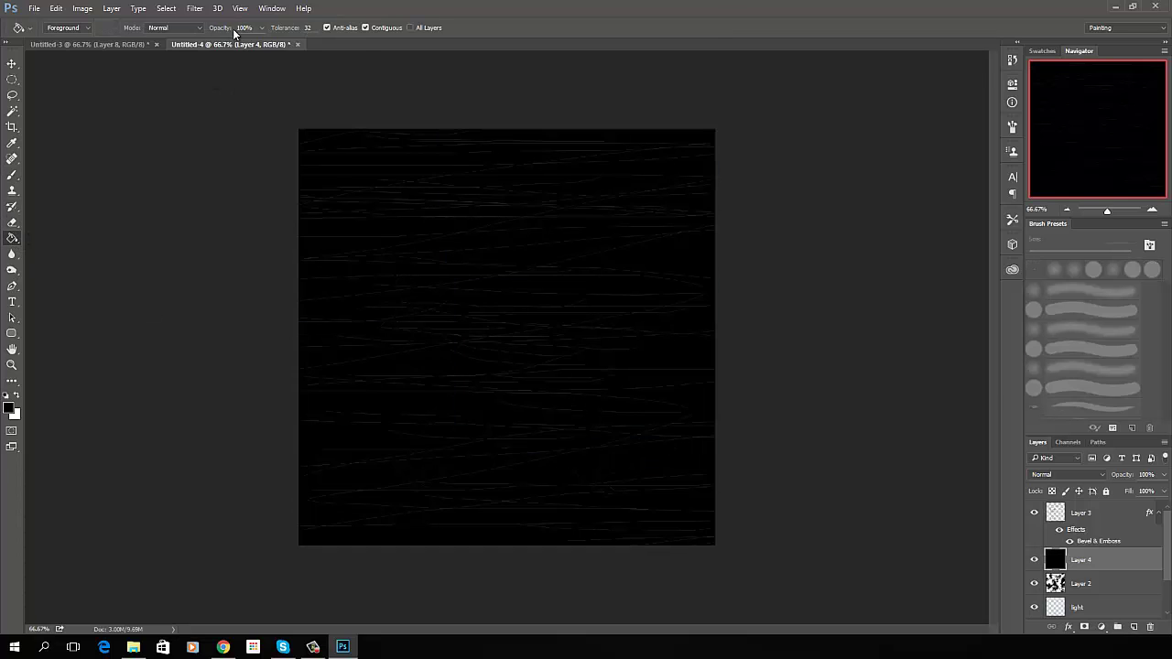
# - Render grayscale clouds across Layer 4 with Filter > Render > Clouds
pyautogui.click(195, 8)
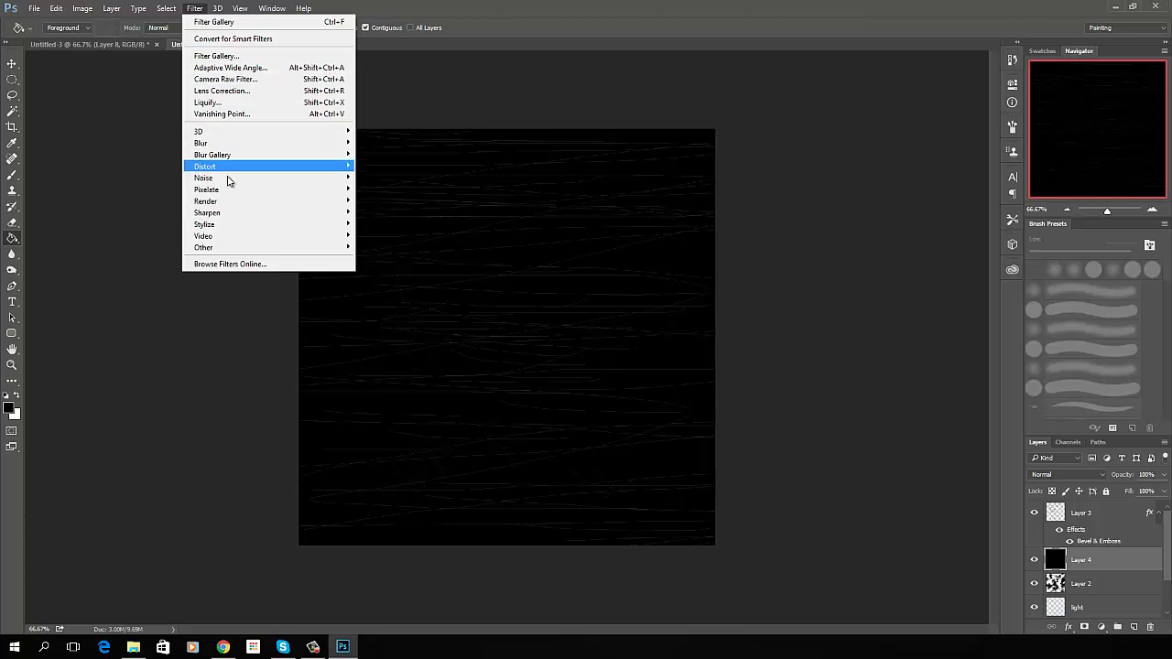
pyautogui.moveTo(225, 201)
pyautogui.click(132, 243)
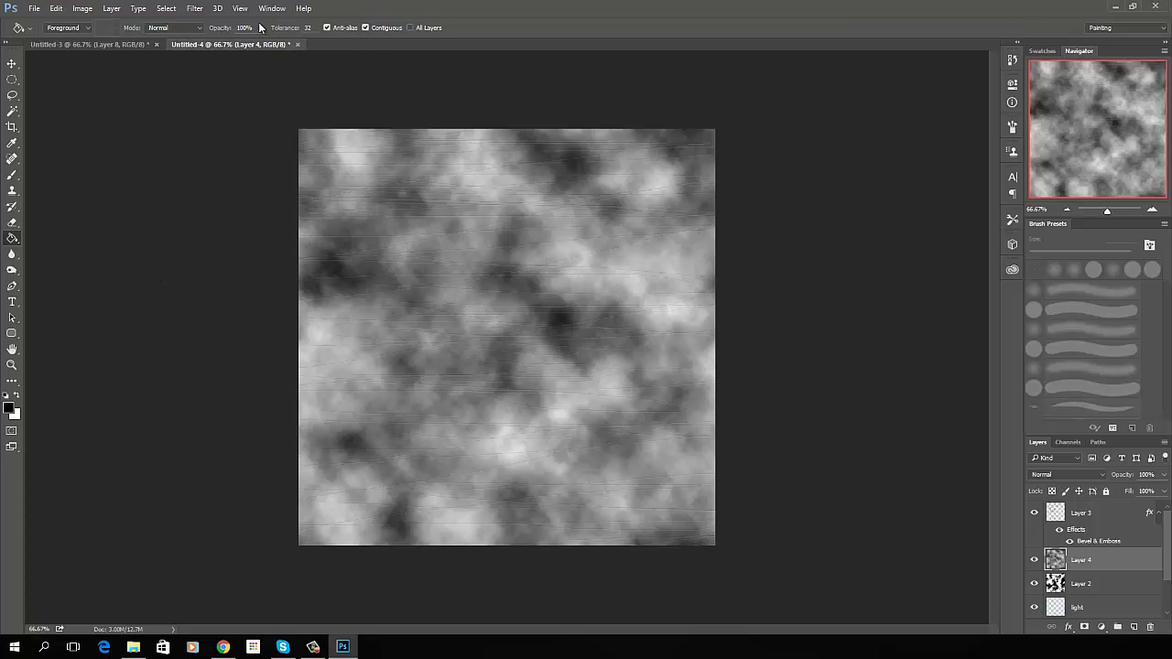
# - Browse the Filter Gallery, previewing Chalk & Charcoal and Rough Pastels across several filter groups
pyautogui.click(195, 8)
pyautogui.click(225, 56)
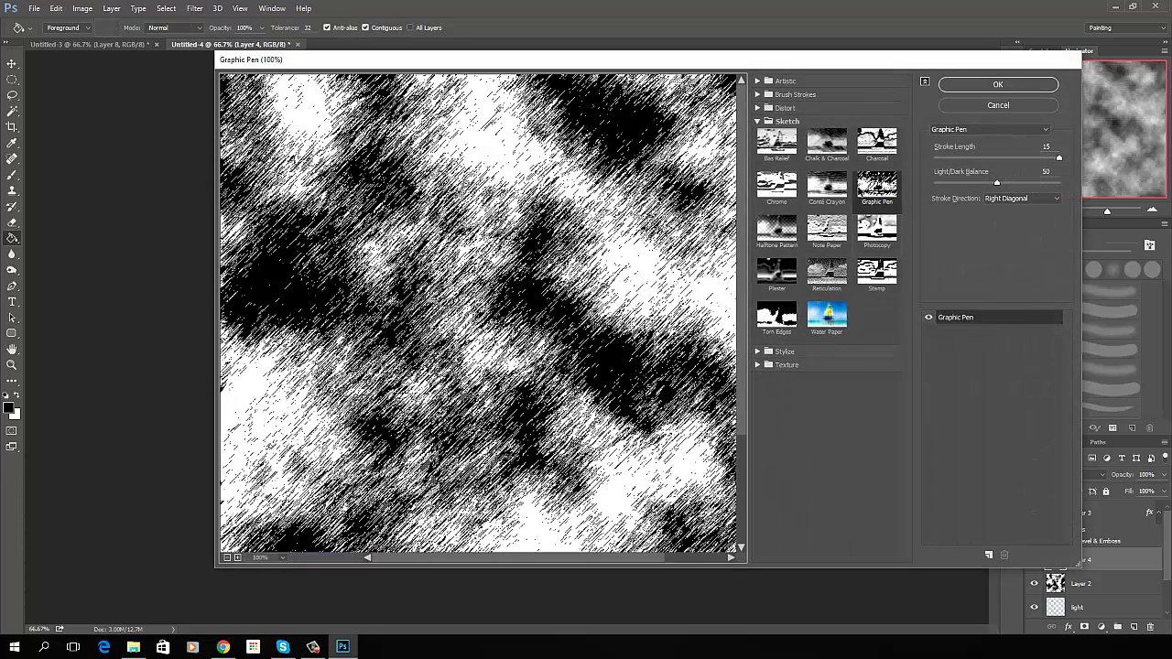
pyautogui.click(828, 144)
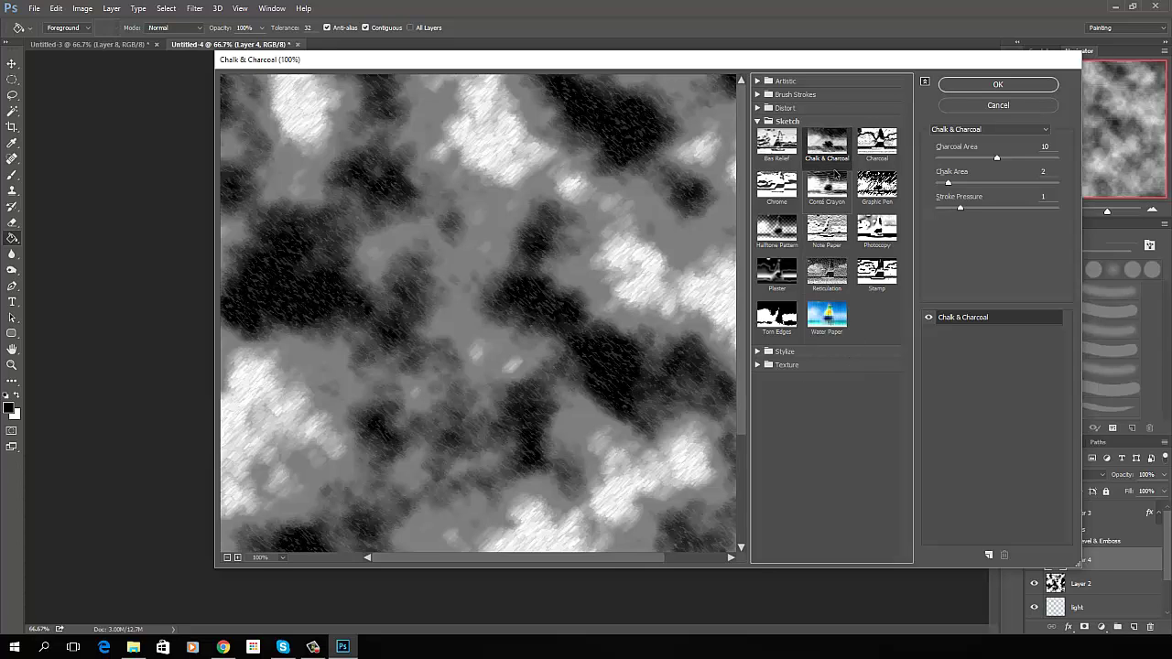
pyautogui.click(789, 352)
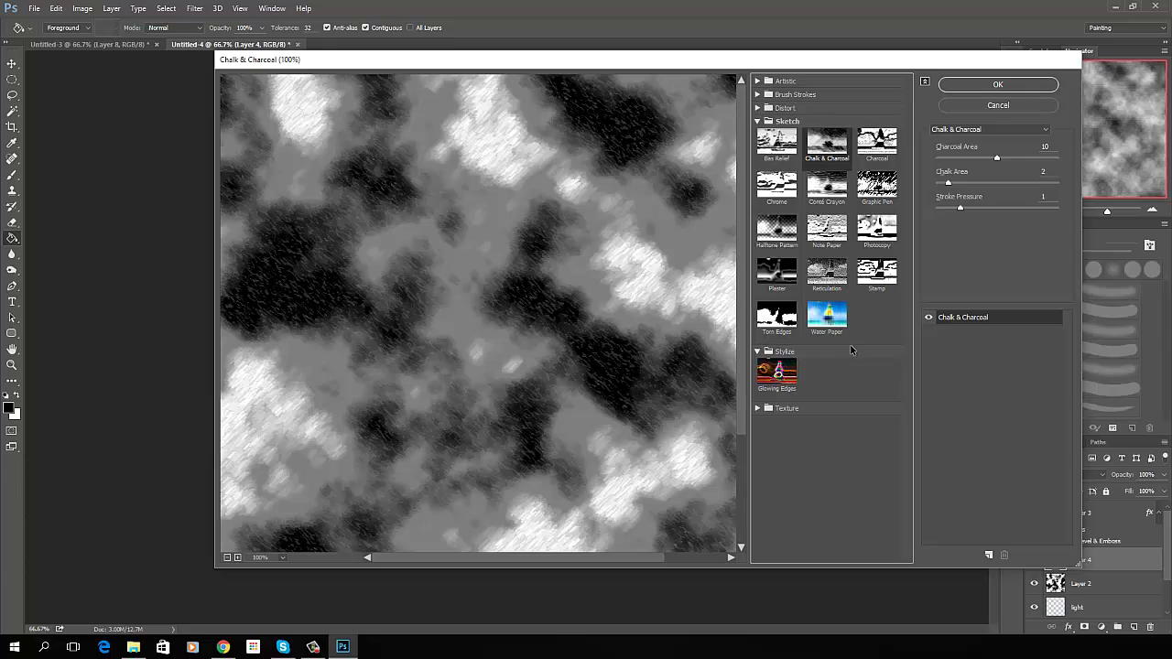
pyautogui.click(793, 409)
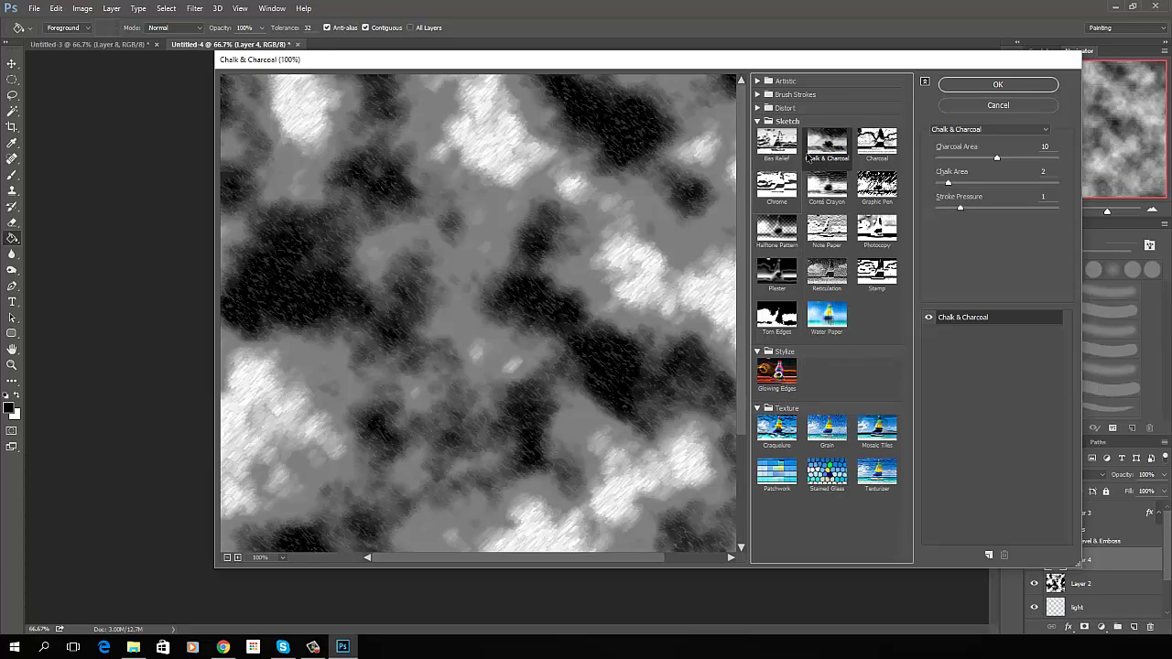
pyautogui.click(794, 95)
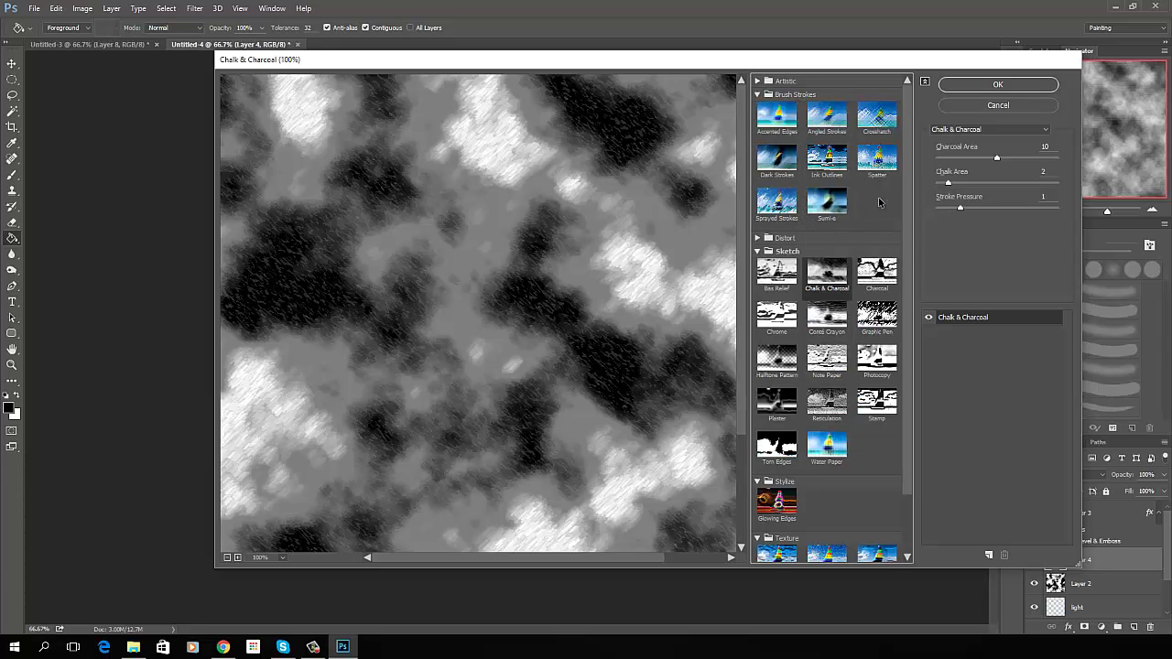
pyautogui.click(787, 82)
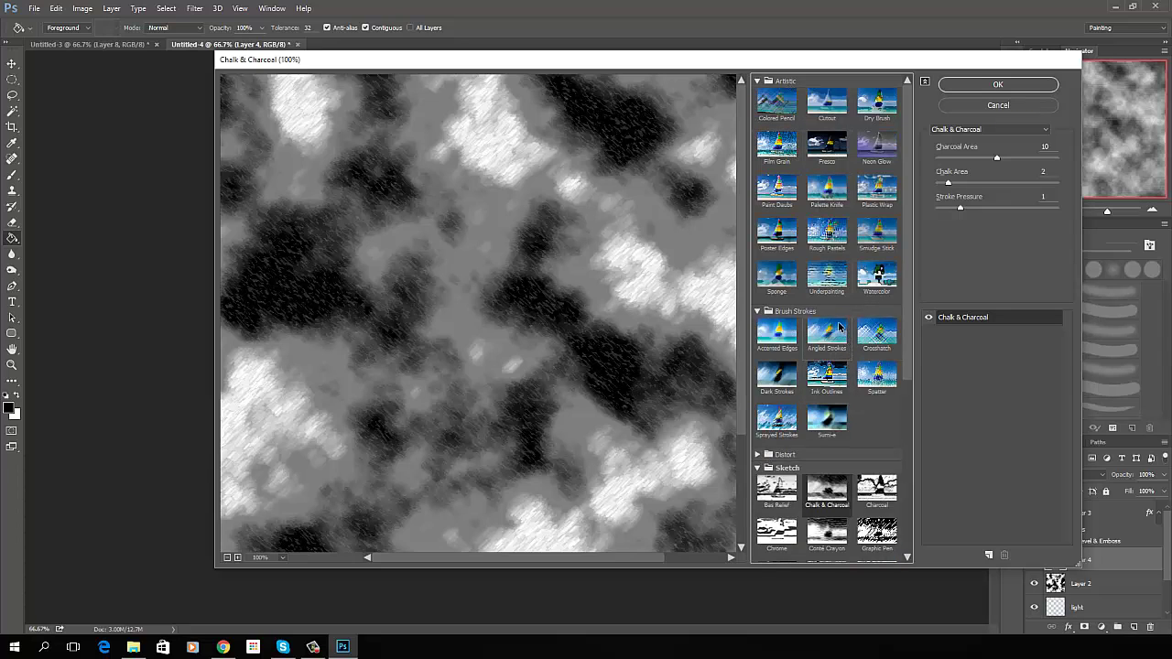
pyautogui.click(827, 232)
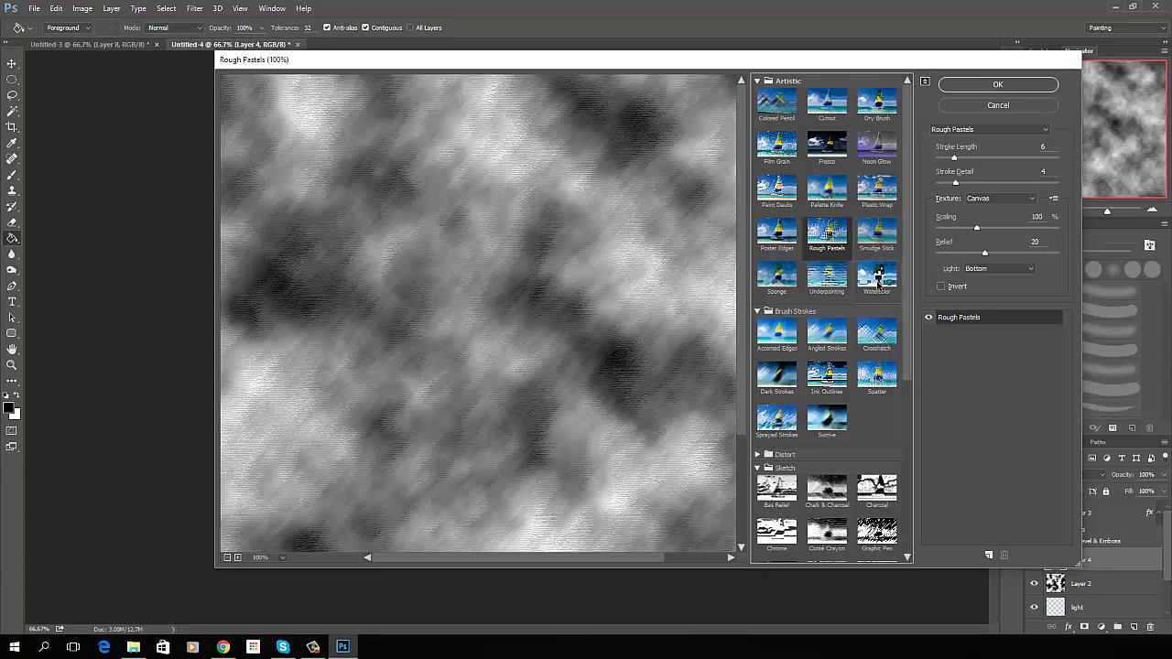
# - Apply Spatter with Spray Radius 20 and Smoothness 4 to Layer 4's clouds
pyautogui.click(876, 377)
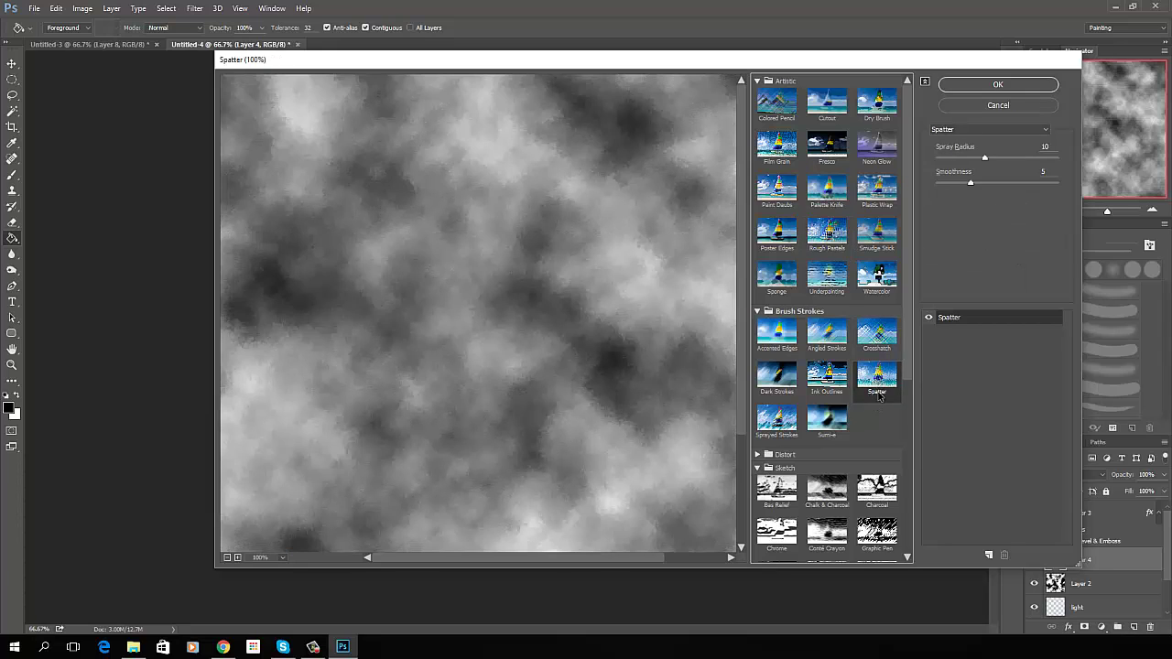
pyautogui.moveTo(985, 158); pyautogui.dragTo(1040, 159)
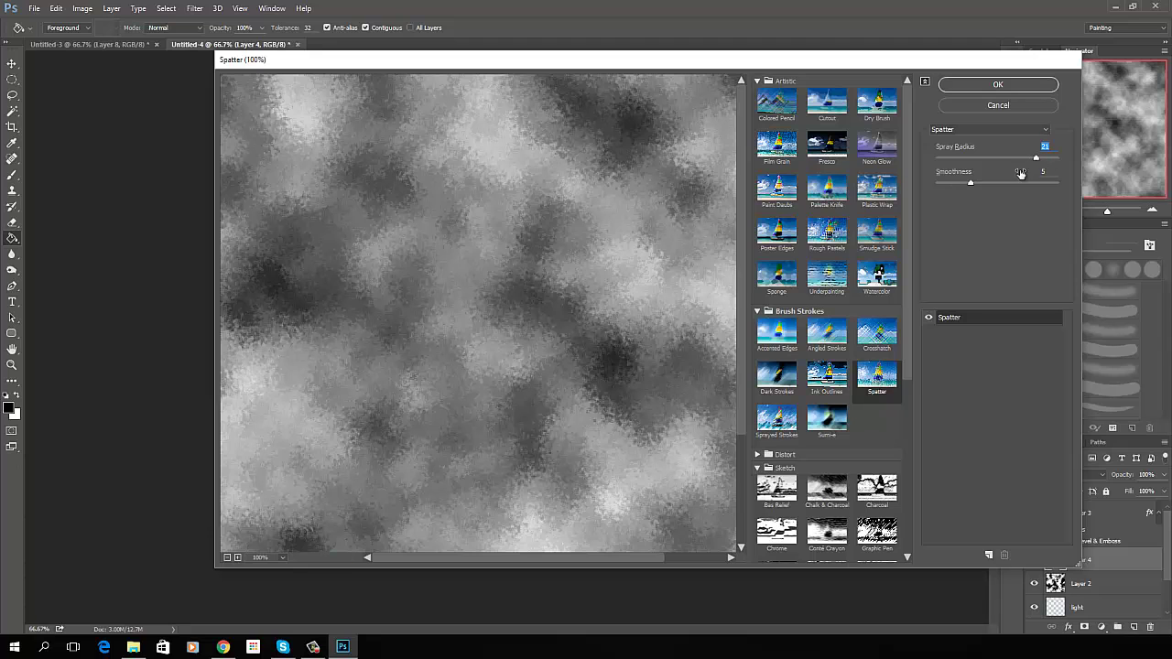
pyautogui.moveTo(970, 183)
pyautogui.mouseDown()
pyautogui.moveTo(1018, 183)
pyautogui.moveTo(963, 183)
pyautogui.mouseUp()
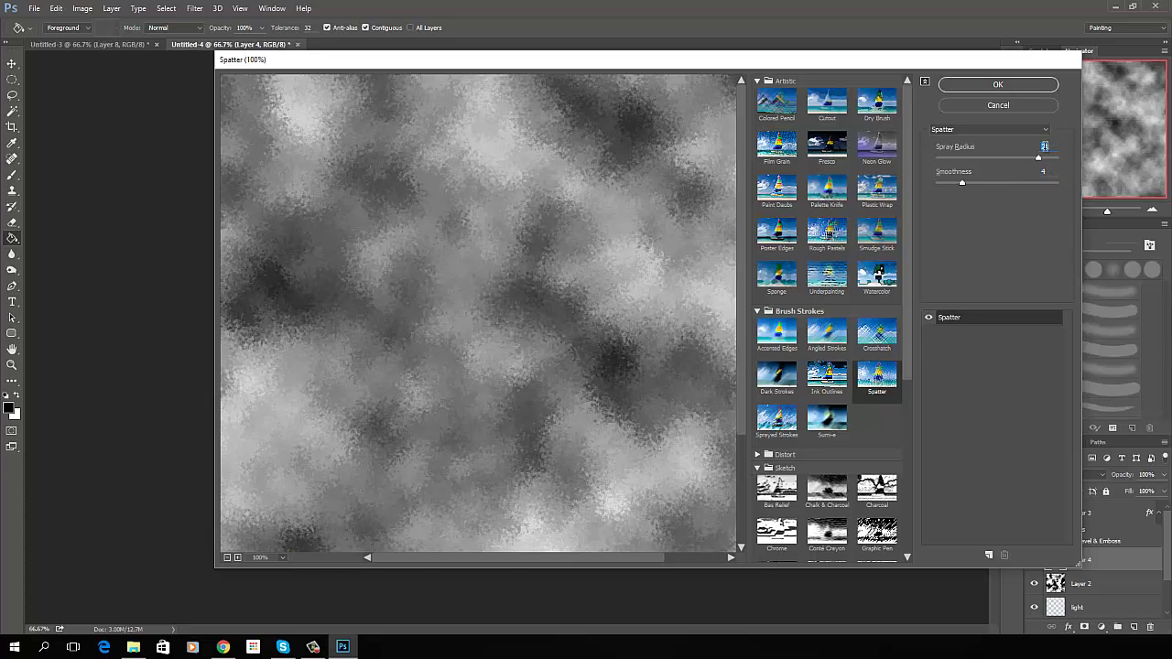
pyautogui.write('20')
pyautogui.click(998, 86)
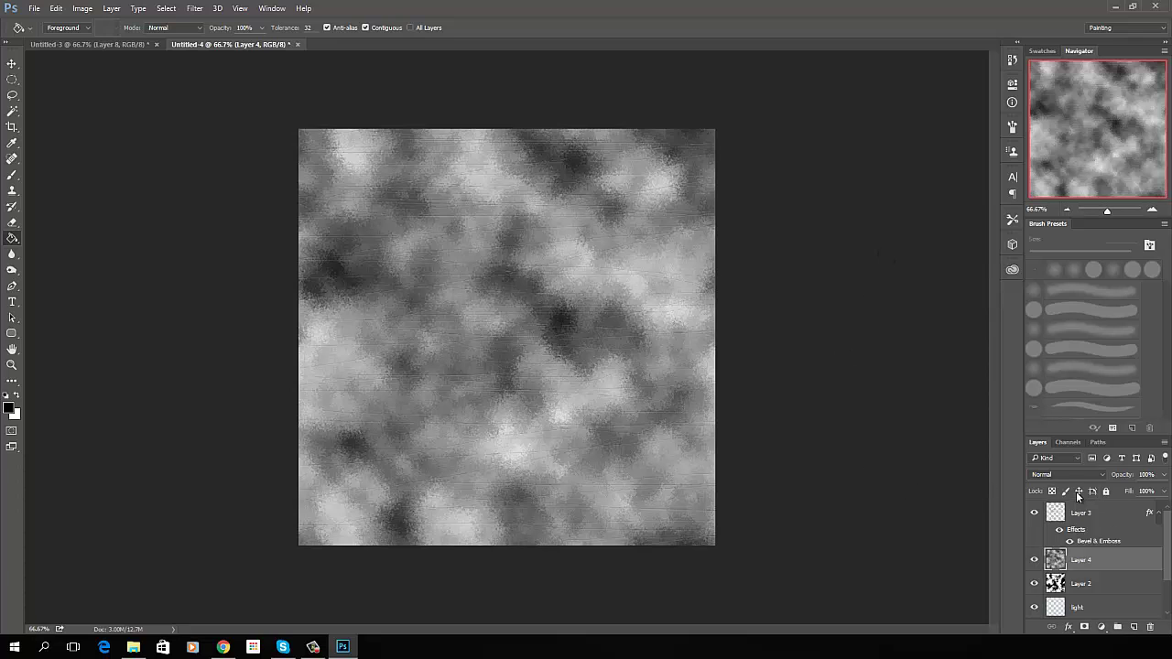
# - Set Layer 4 to Soft Light and experiment with lowering its opacity around 28%
pyautogui.click(1101, 476)
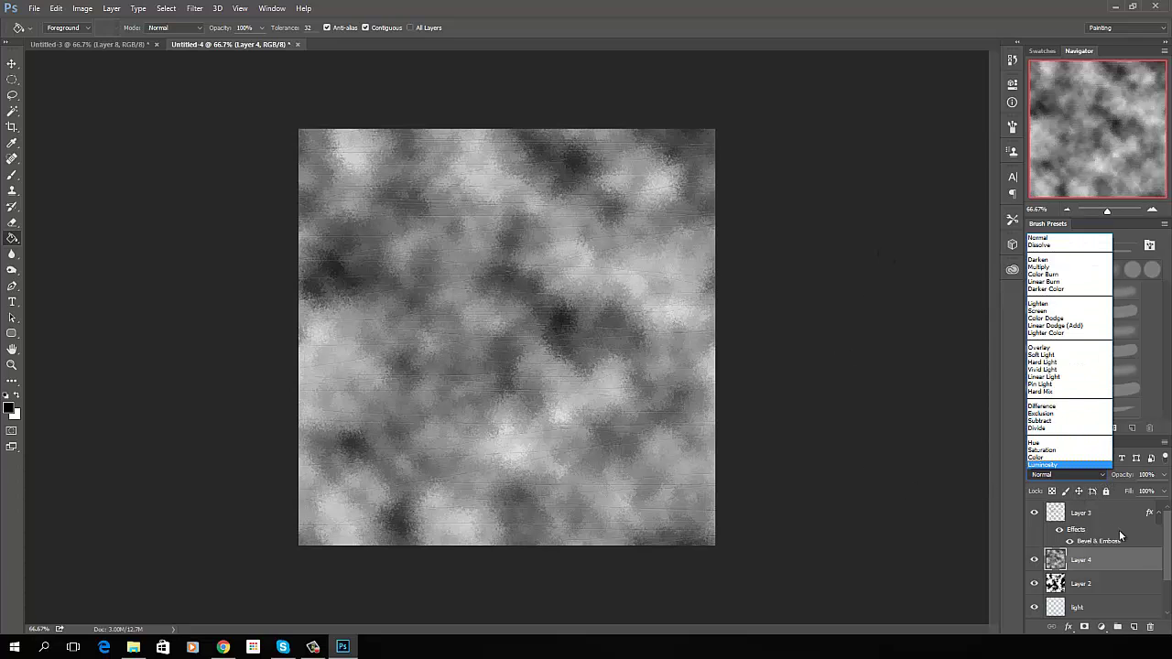
pyautogui.click(1117, 580)
pyautogui.click(1115, 581)
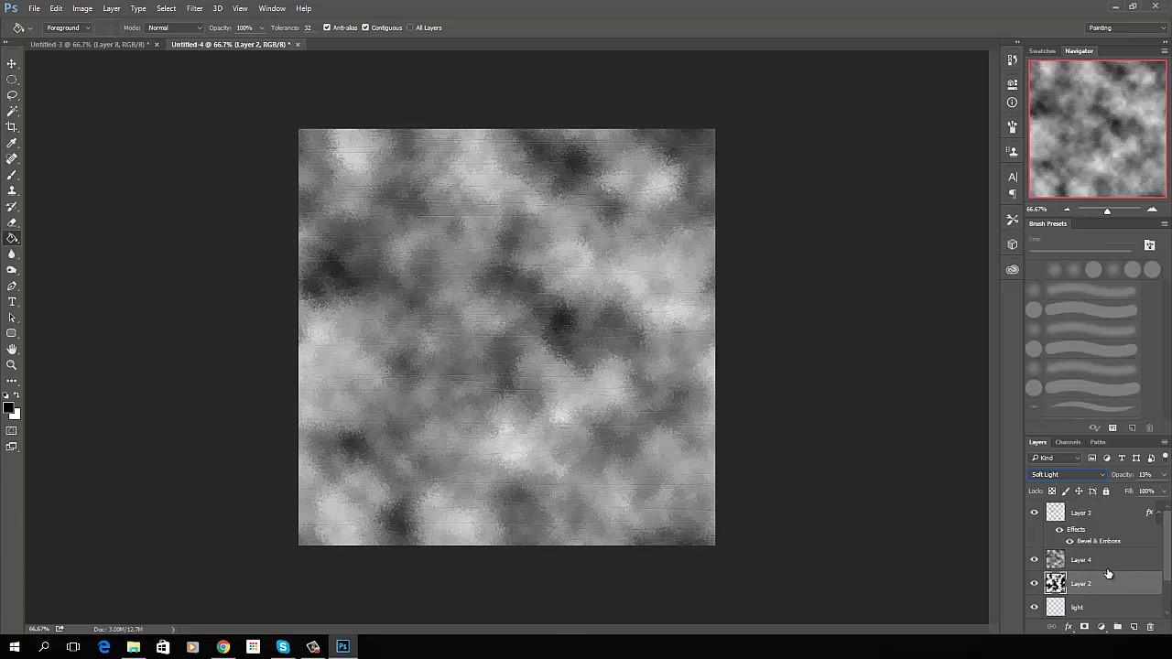
pyautogui.click(1107, 557)
pyautogui.click(1103, 476)
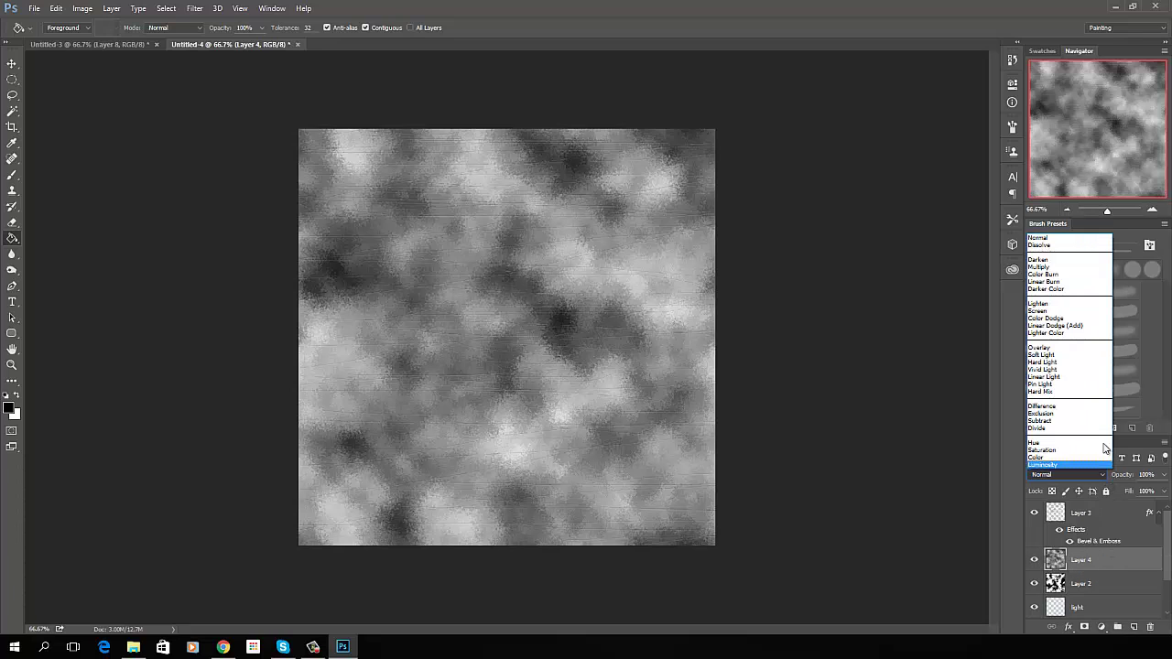
pyautogui.click(1061, 355)
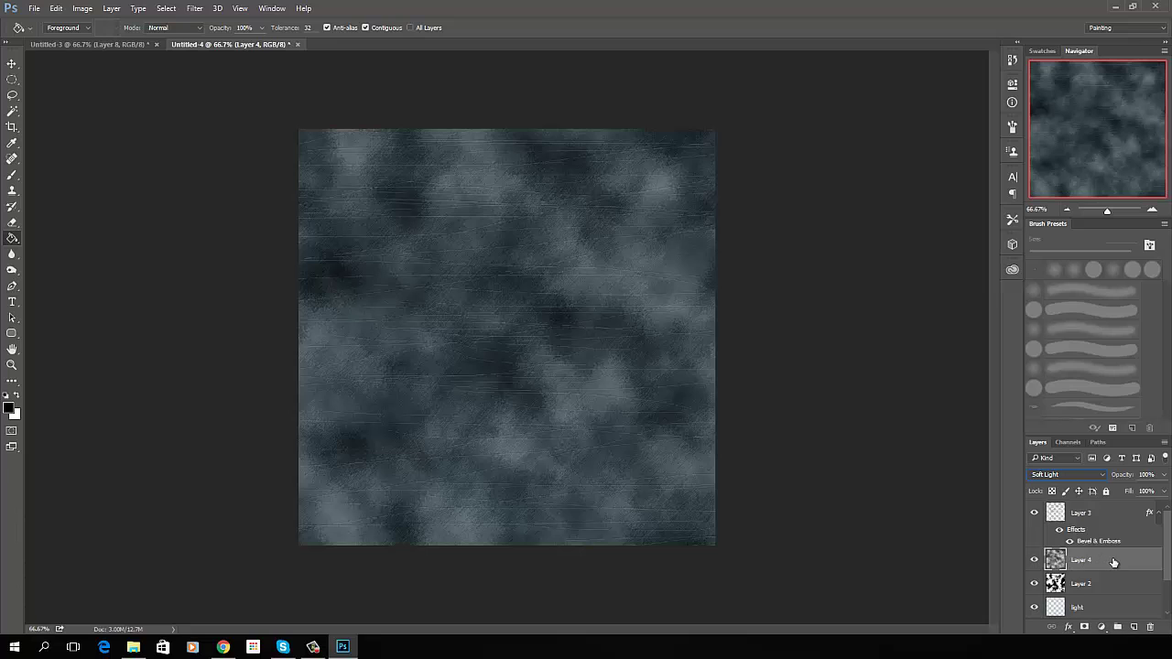
pyautogui.click(1162, 475)
pyautogui.click(1122, 490)
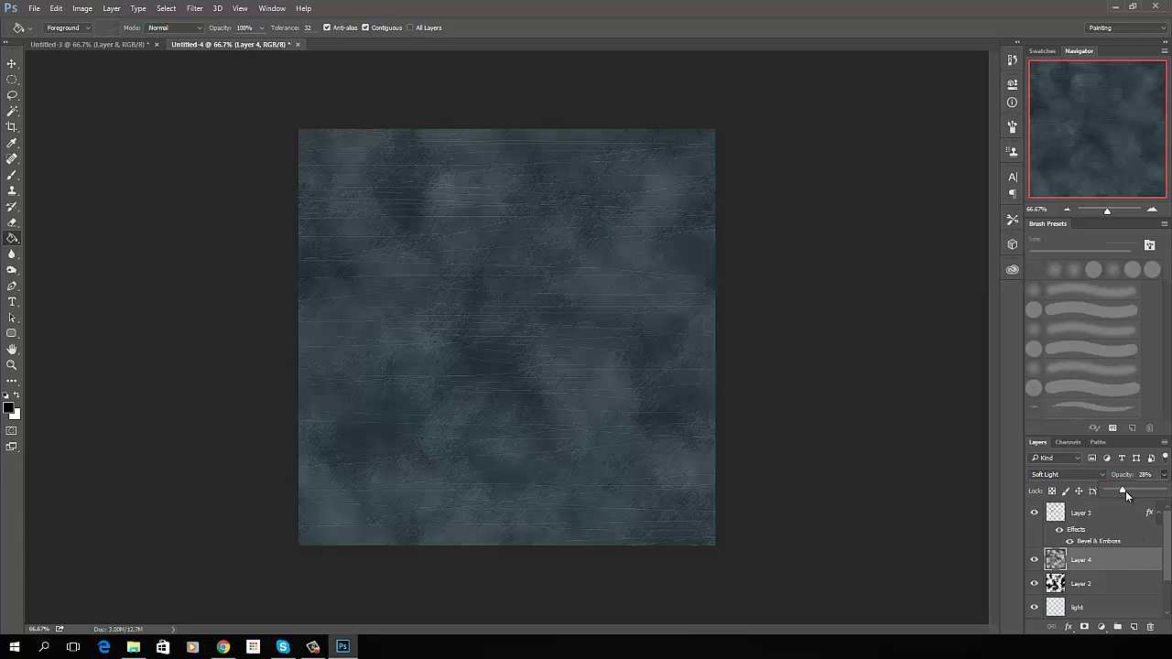
pyautogui.moveTo(1127, 490); pyautogui.dragTo(1170, 494)
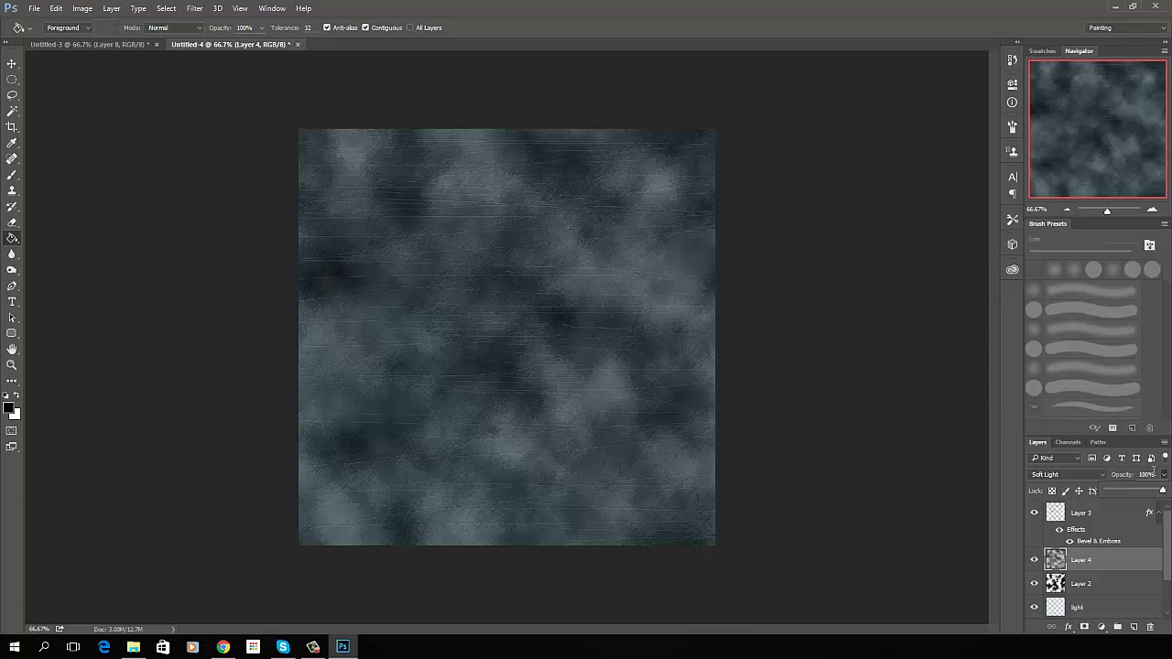
# - Try Overlay and Color Burn, then settle Layer 4 on Color Dodge at 60% opacity
pyautogui.click(1081, 474)
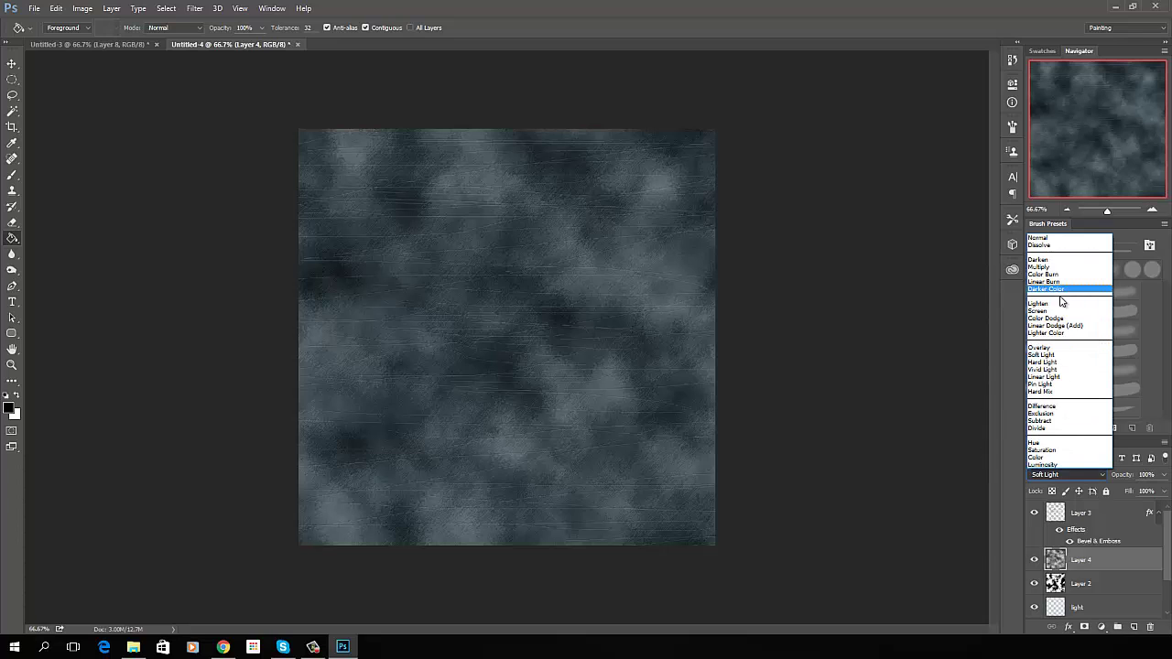
pyautogui.click(1056, 348)
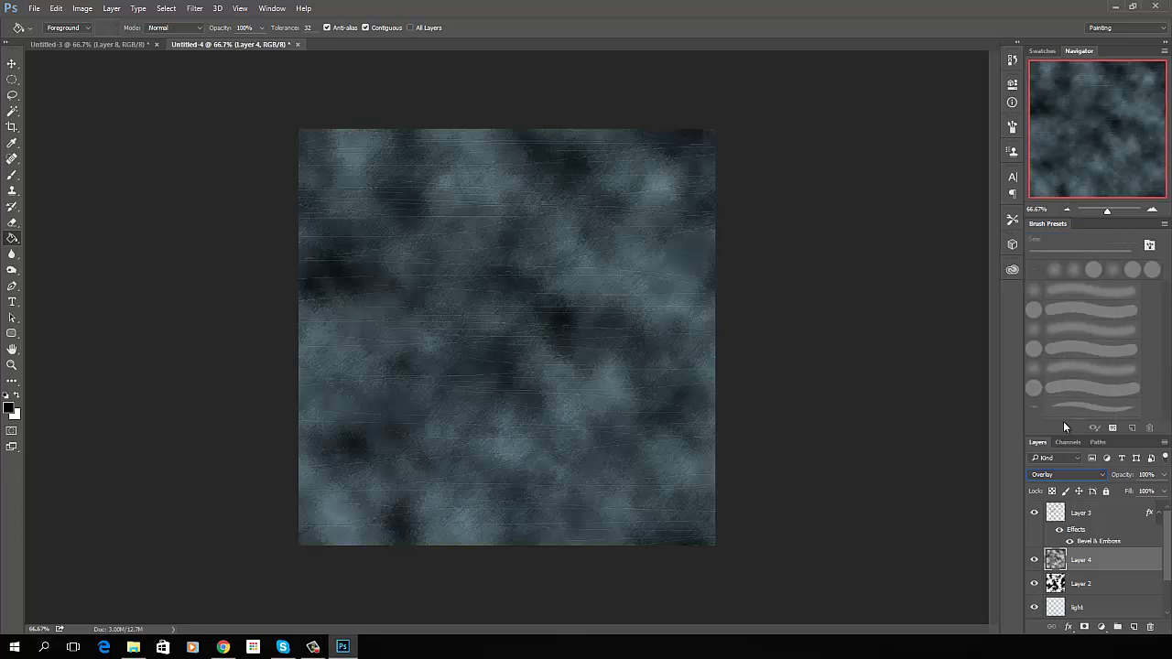
pyautogui.click(1067, 473)
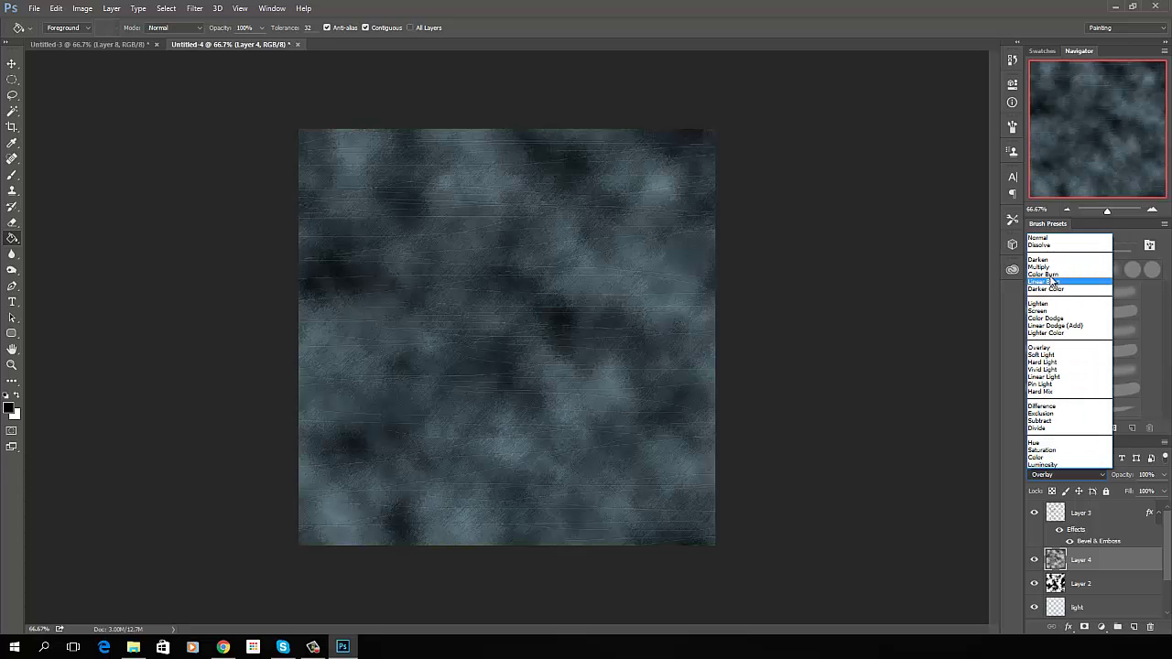
pyautogui.click(1055, 275)
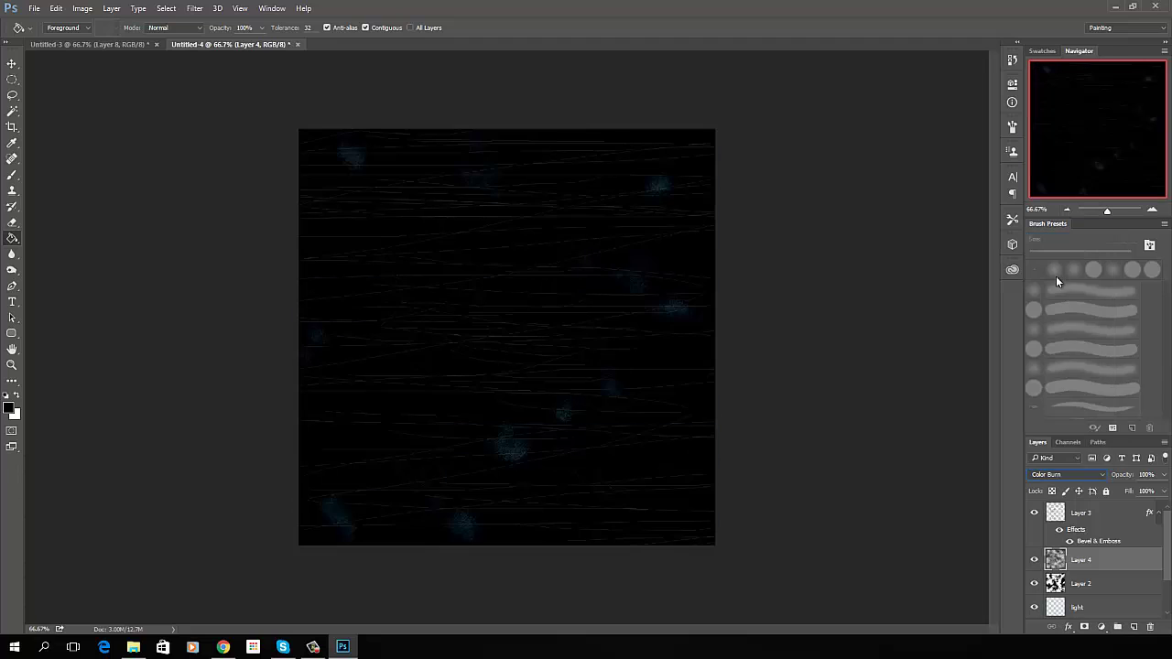
pyautogui.click(1062, 474)
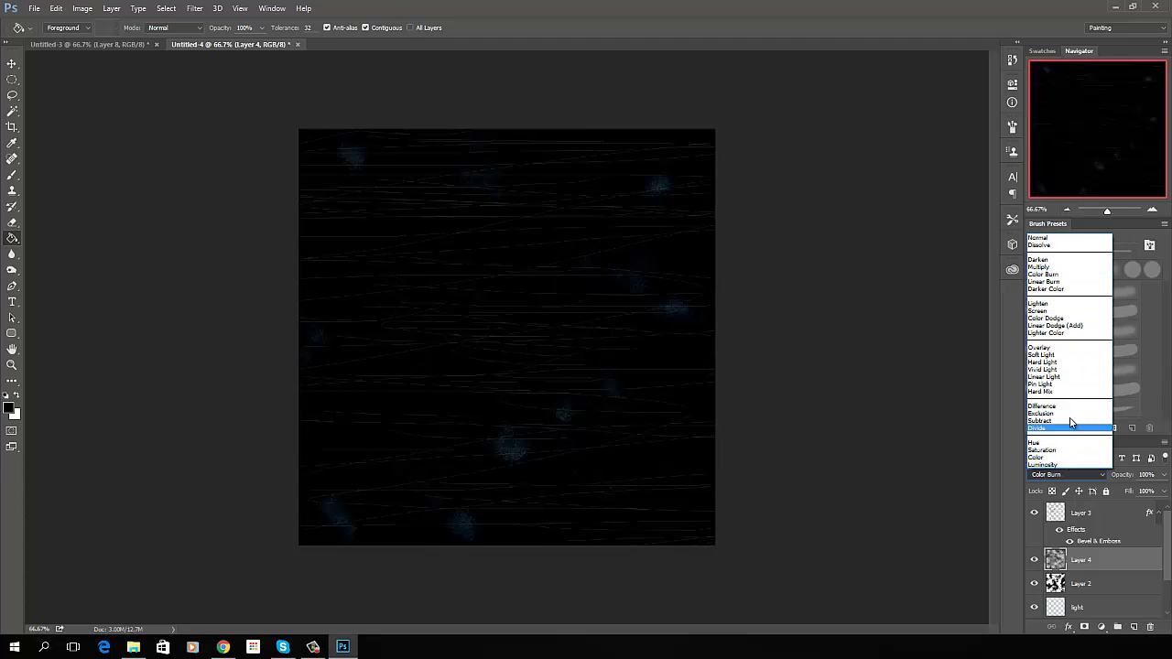
pyautogui.click(1051, 318)
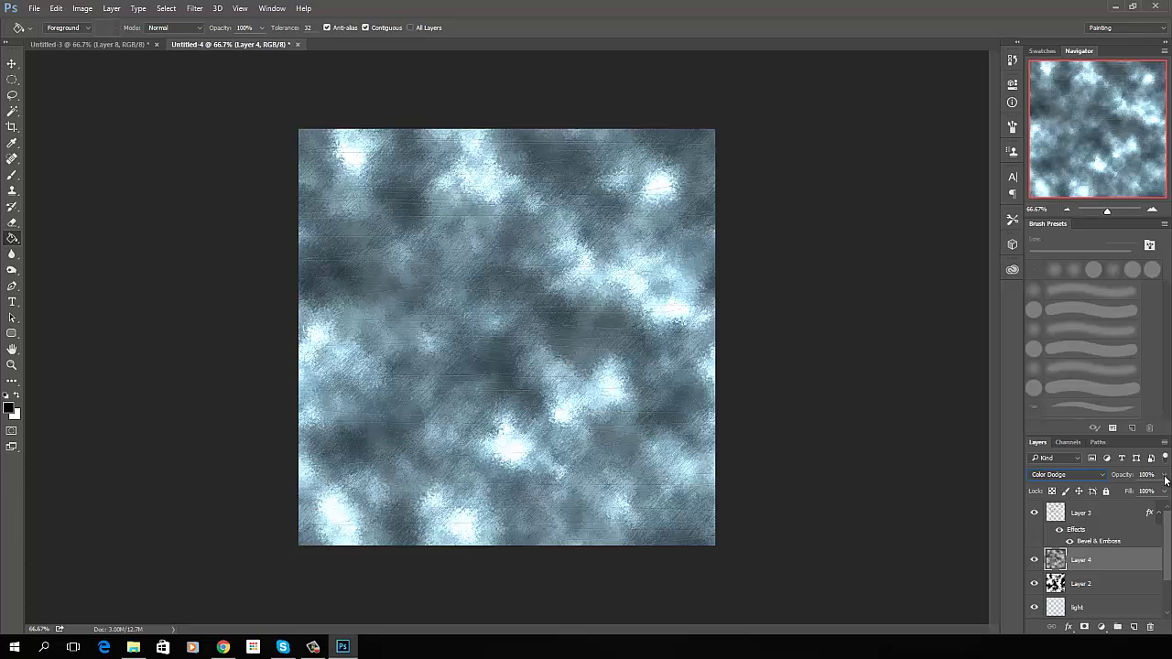
pyautogui.moveTo(1163, 475); pyautogui.dragTo(1136, 494)
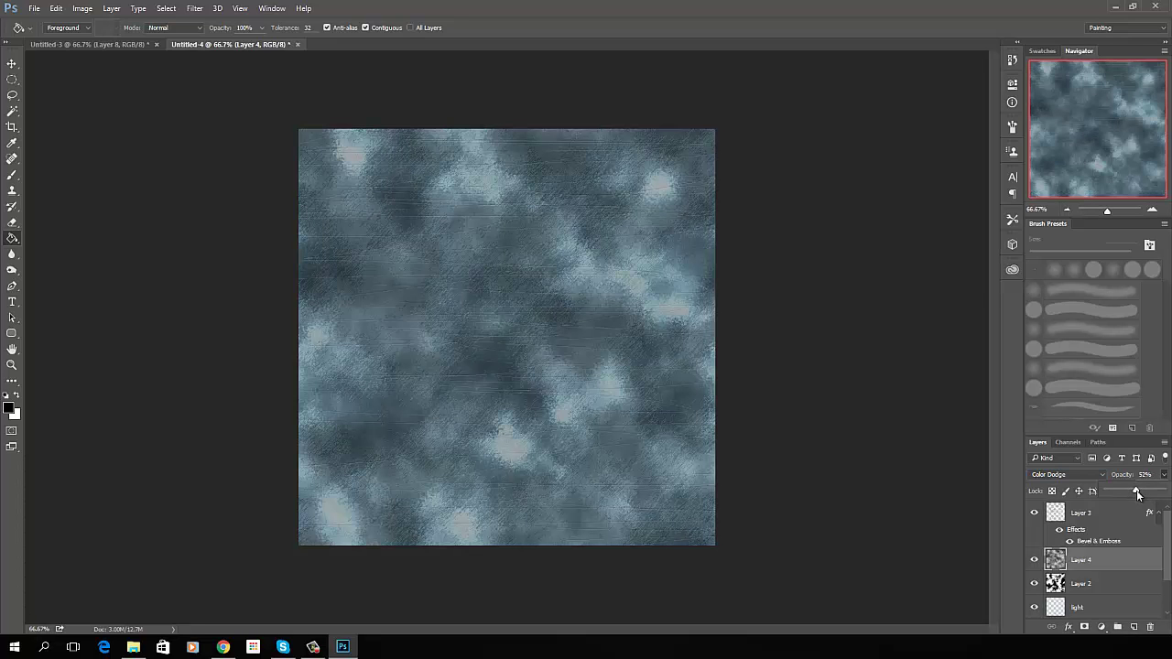
pyautogui.moveTo(1136, 494)
pyautogui.mouseDown()
pyautogui.moveTo(1126, 497)
pyautogui.moveTo(1141, 493)
pyautogui.mouseUp()
pyautogui.click(1035, 561)
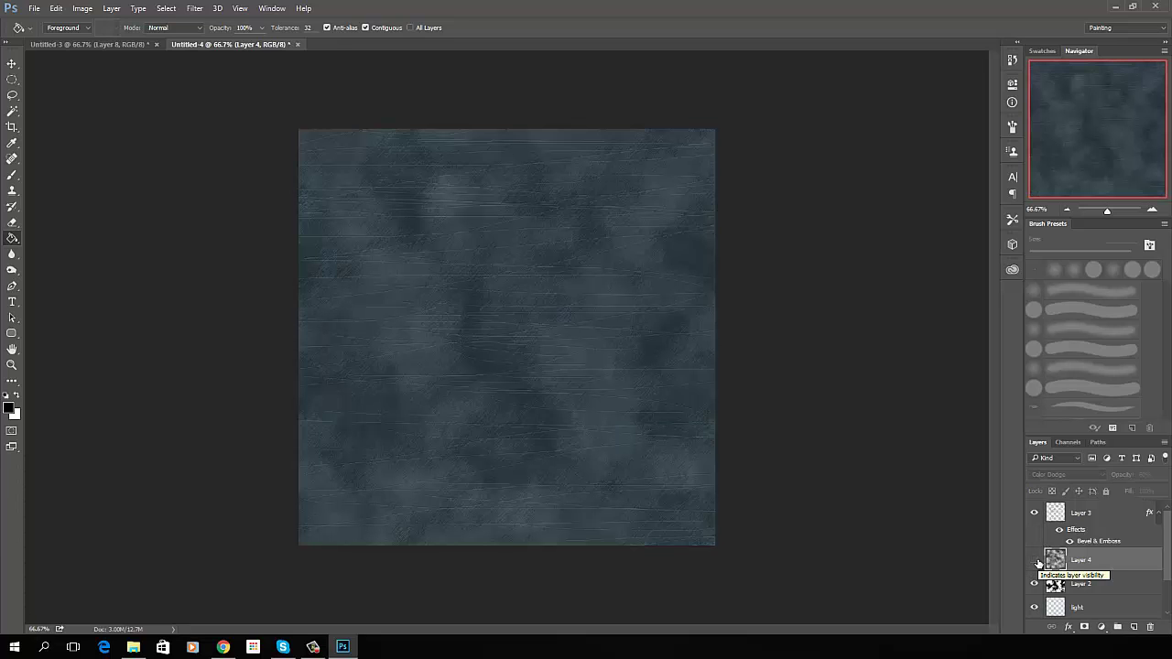
pyautogui.click(1036, 562)
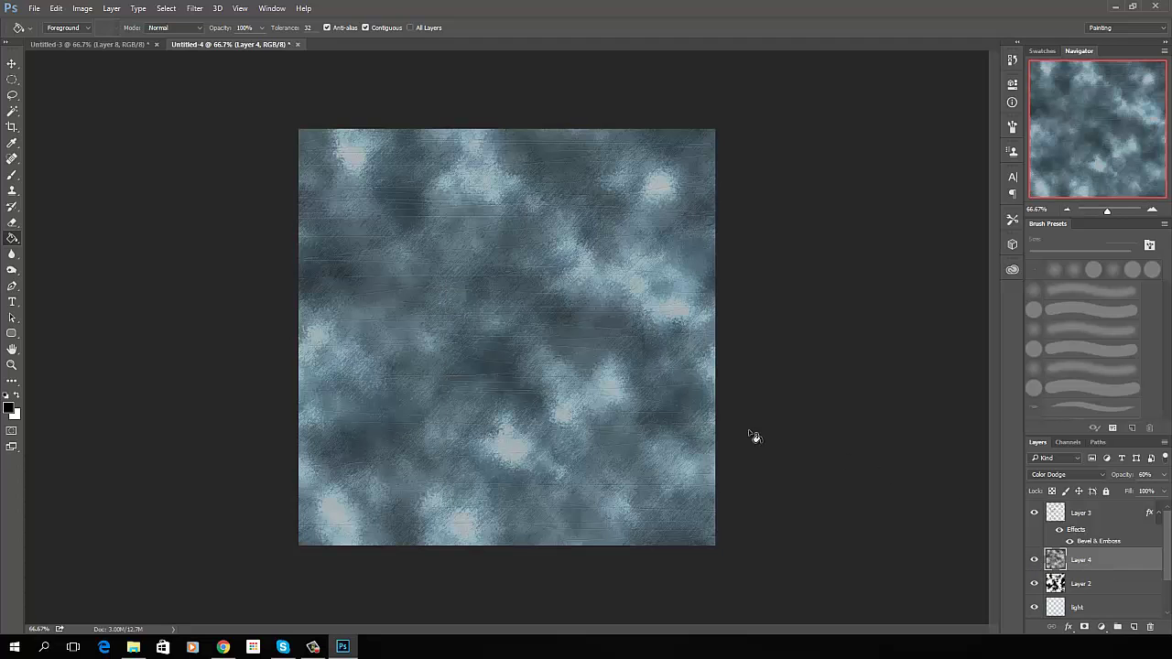